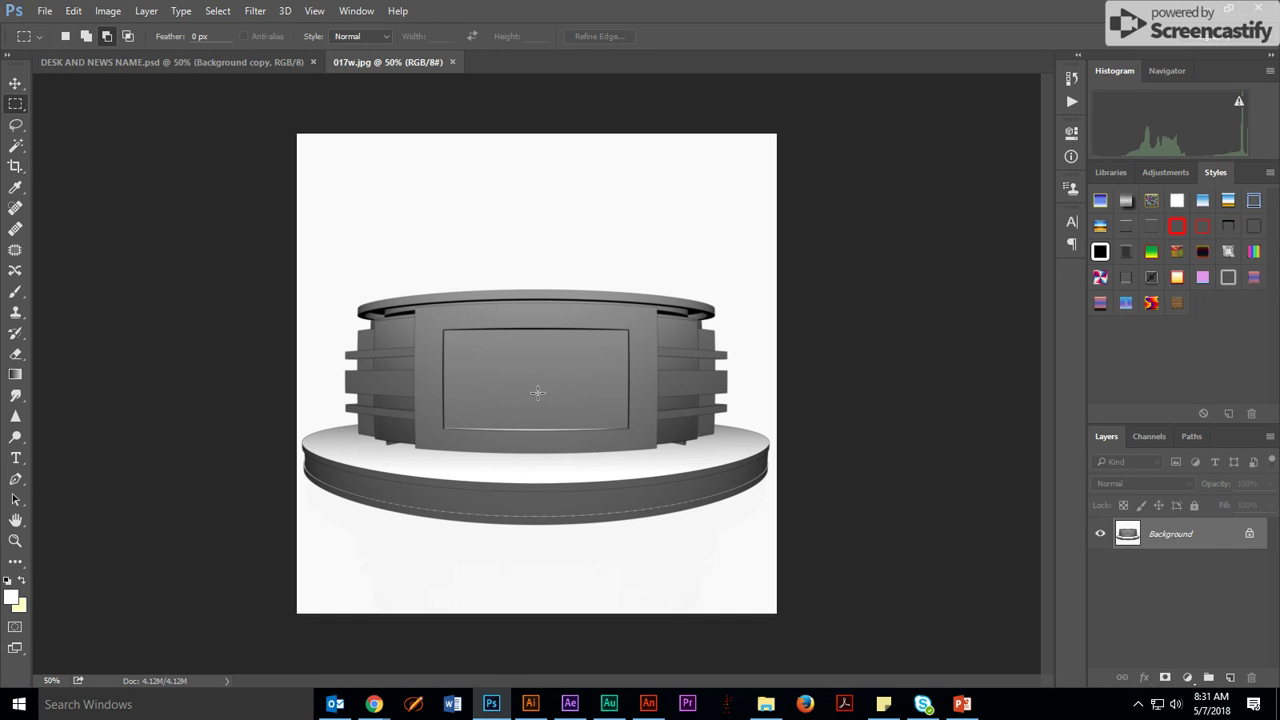
# - Switch to Chrome and examine the news desk image results, including the grey Virtual Tv Studio News Desk 12 image and its save options
pyautogui.moveTo(374, 704)
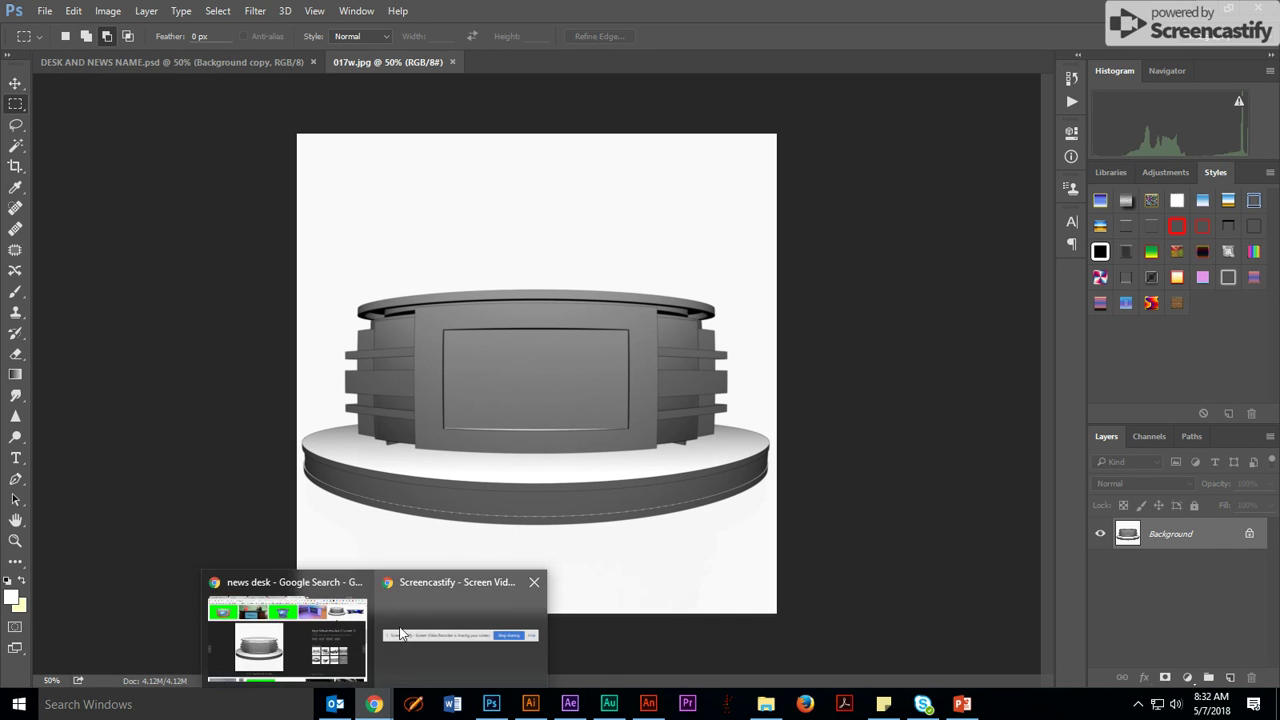
pyautogui.click(312, 616)
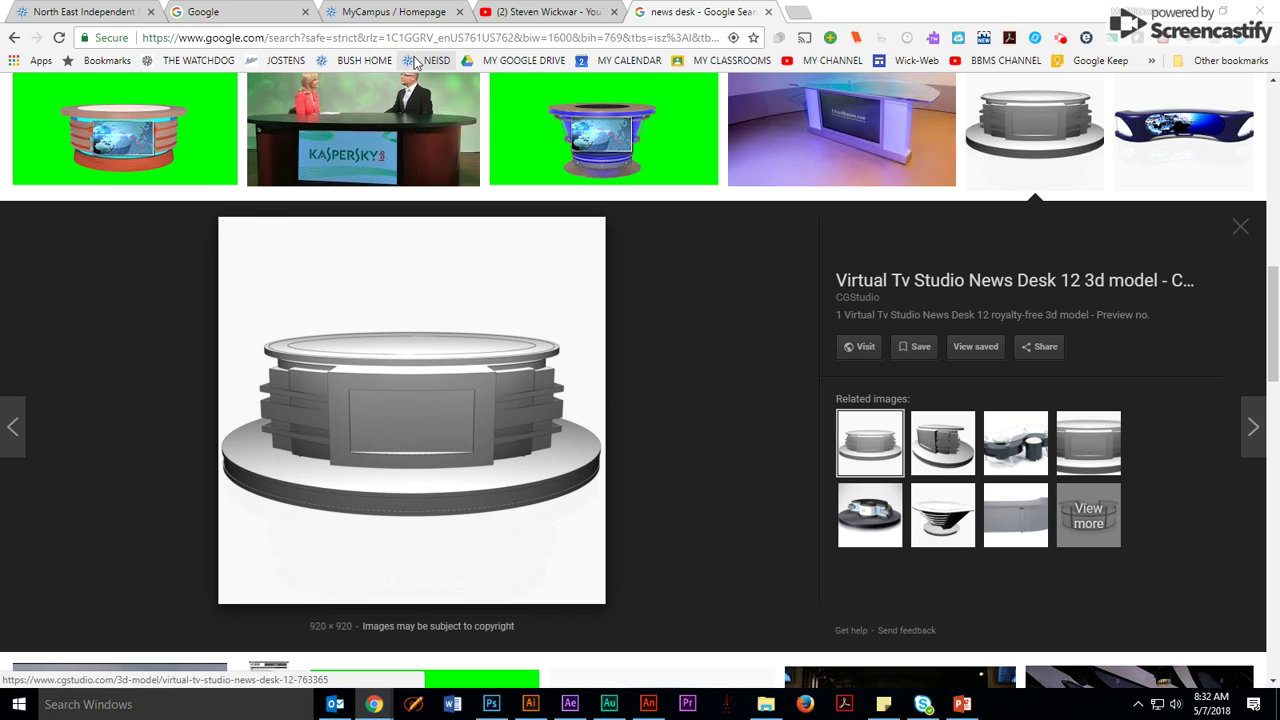
pyautogui.click(1240, 228)
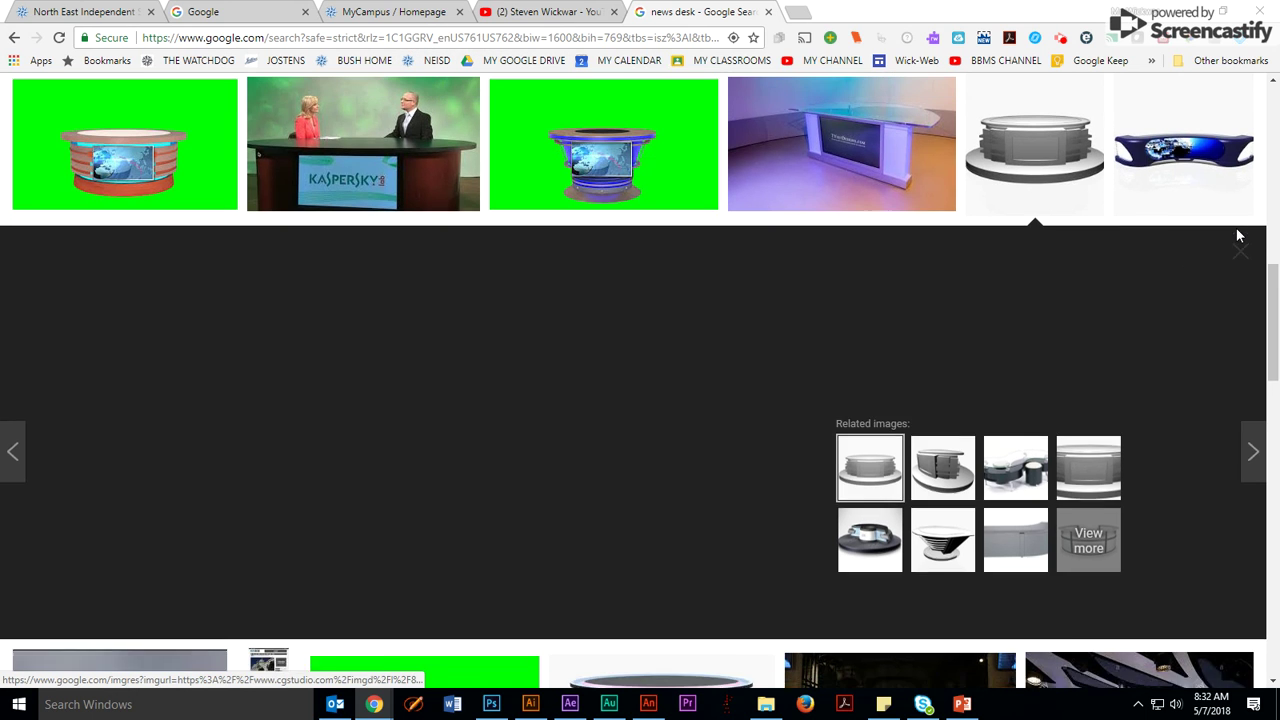
pyautogui.scroll(-3, 712, 300)
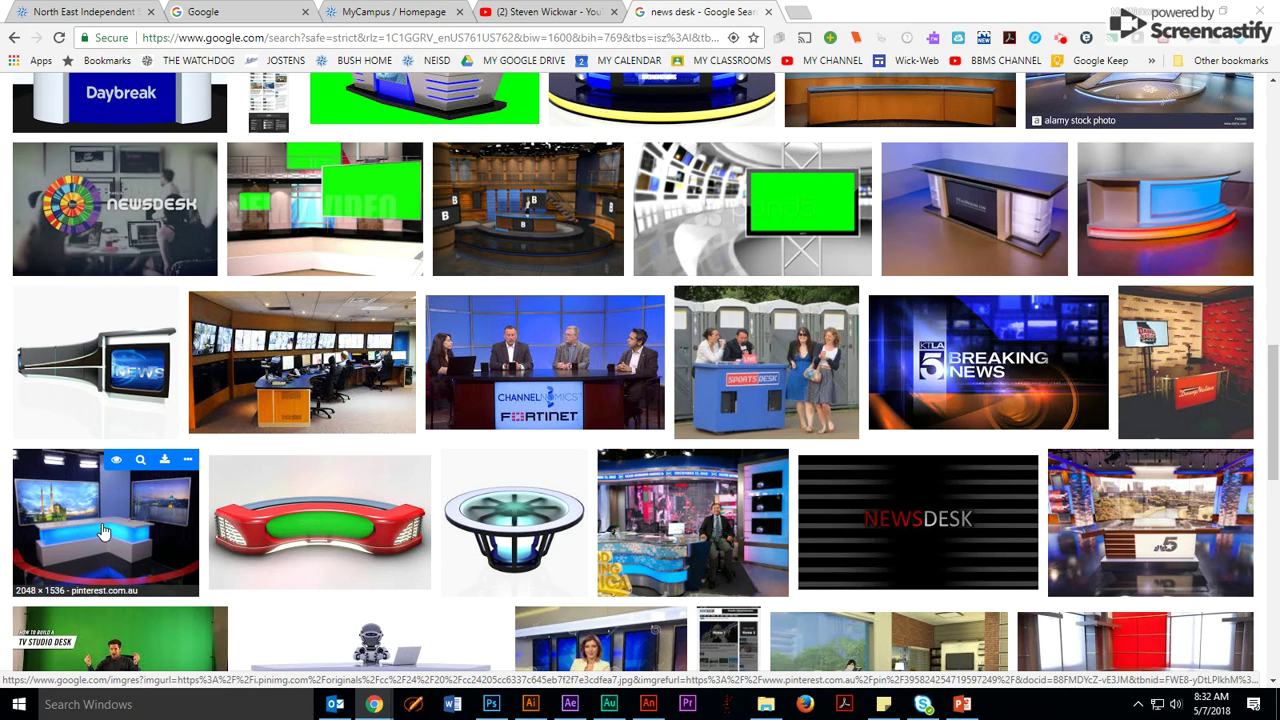
pyautogui.scroll(4, 760, 515)
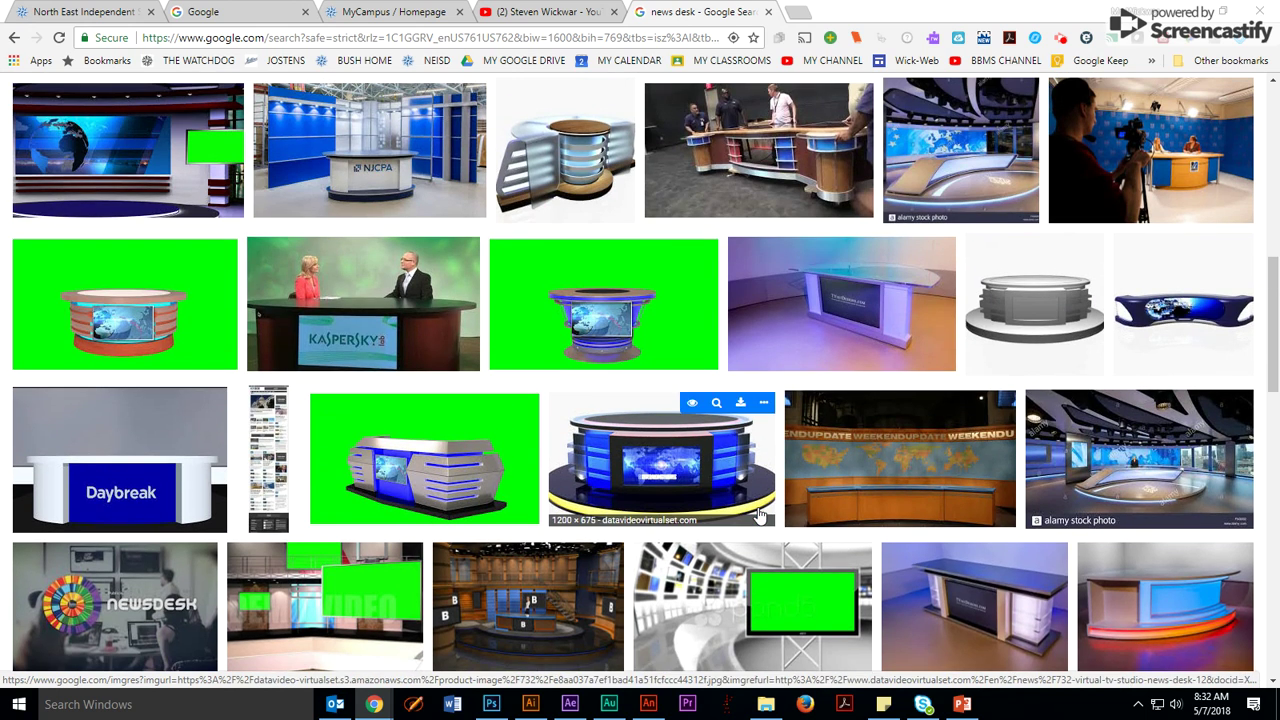
pyautogui.click(1035, 316)
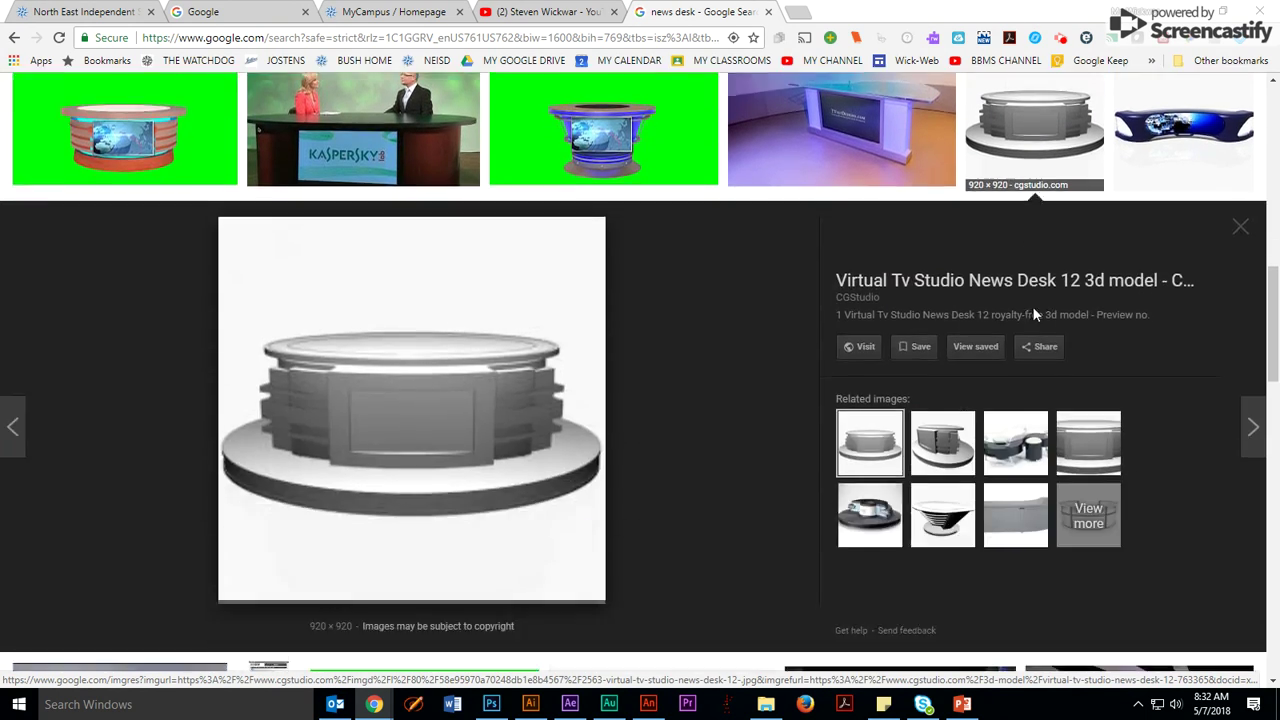
pyautogui.rightClick(356, 405)
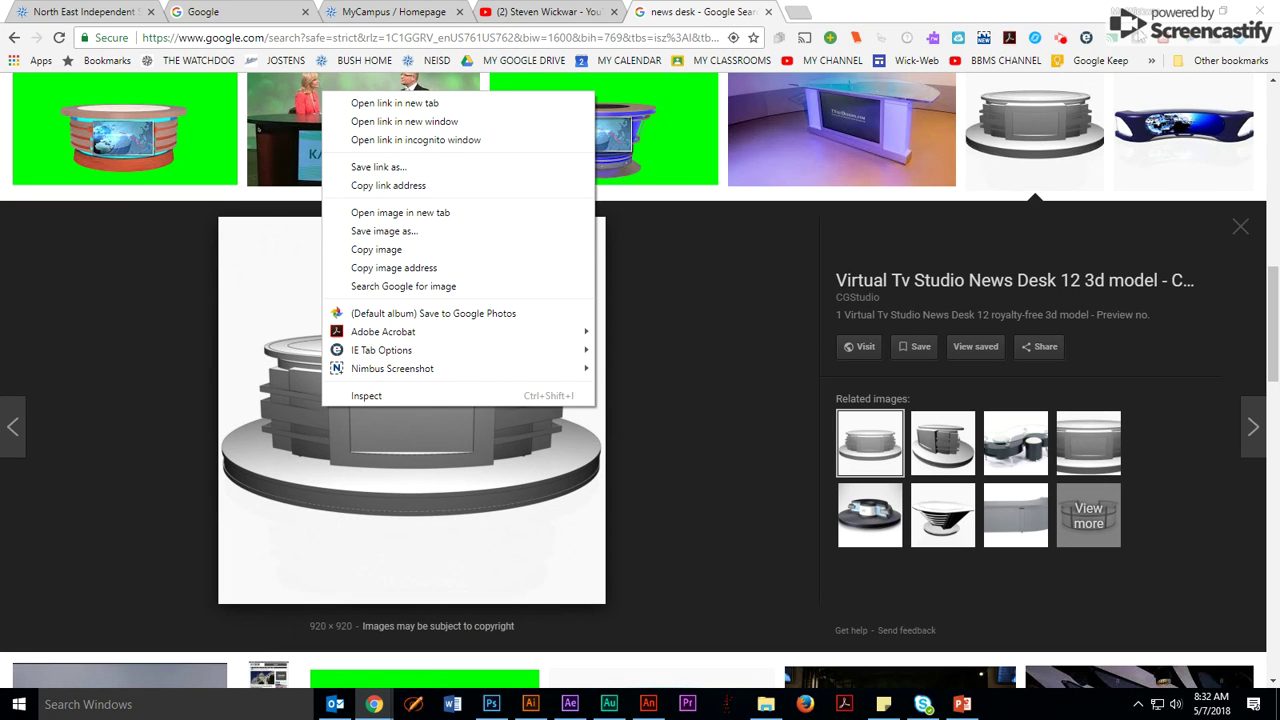
pyautogui.click(1196, 14)
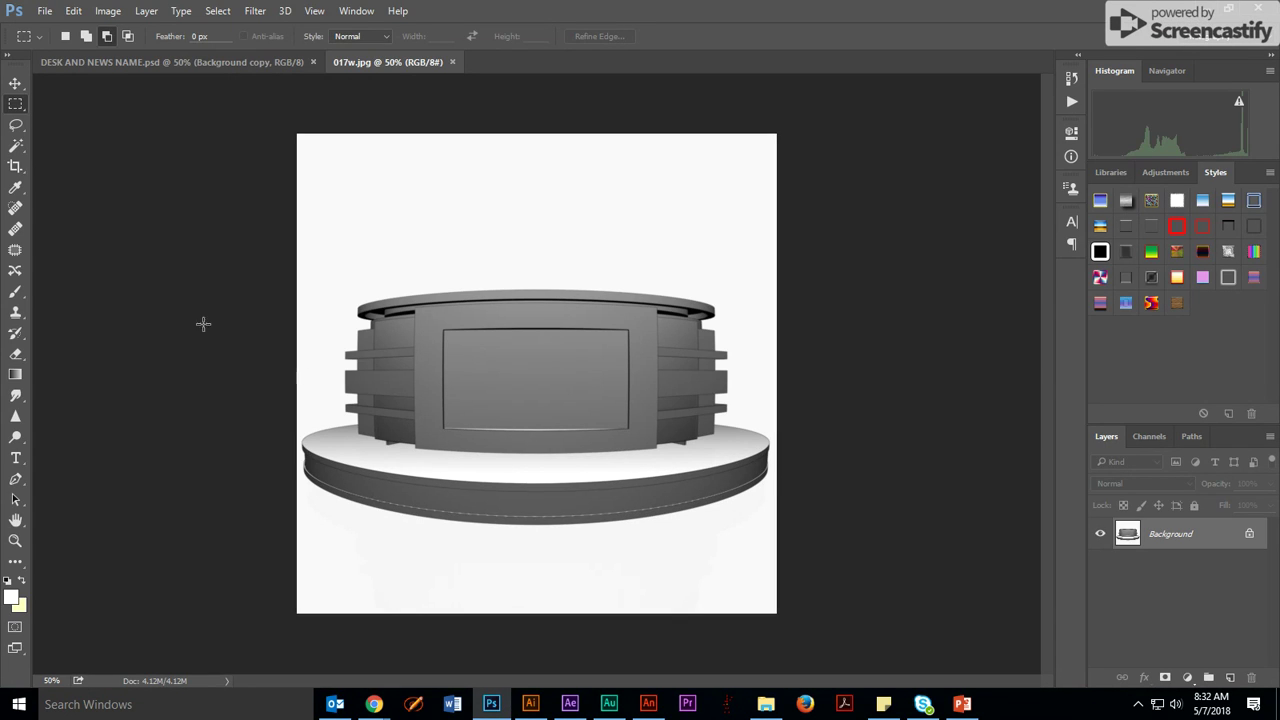
pyautogui.click(45, 11)
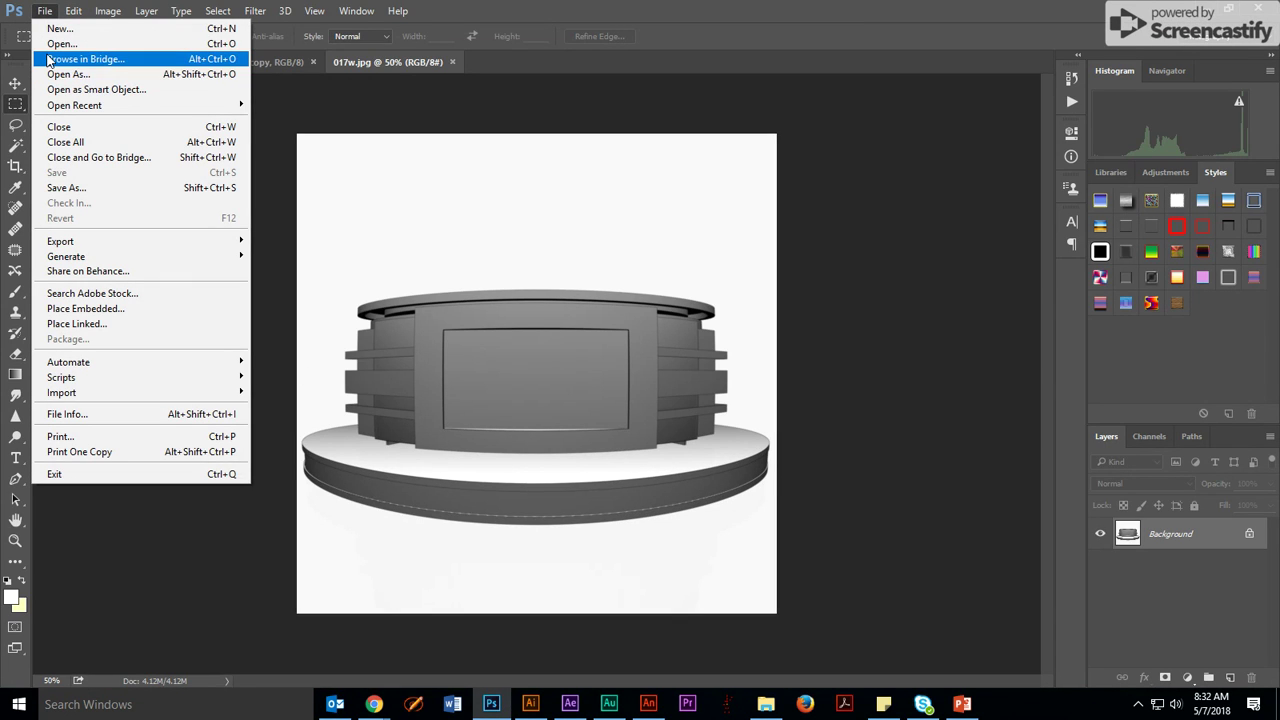
pyautogui.click(47, 46)
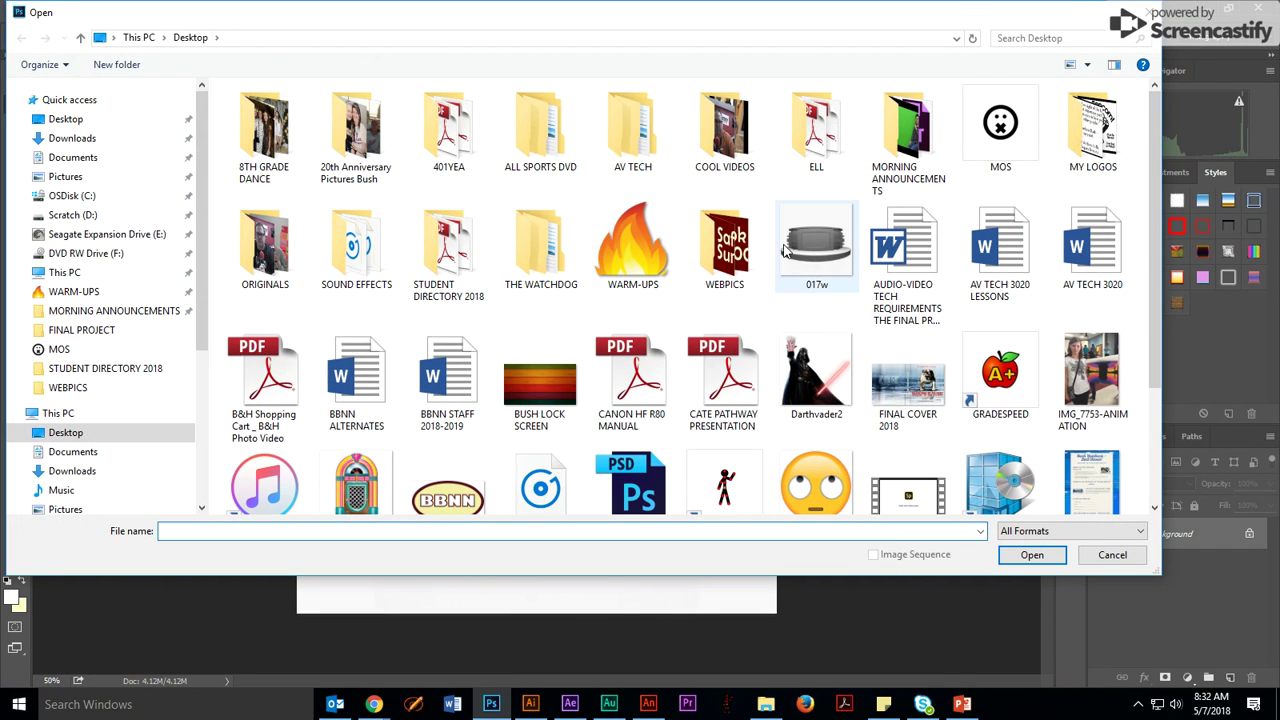
pyautogui.click(1112, 555)
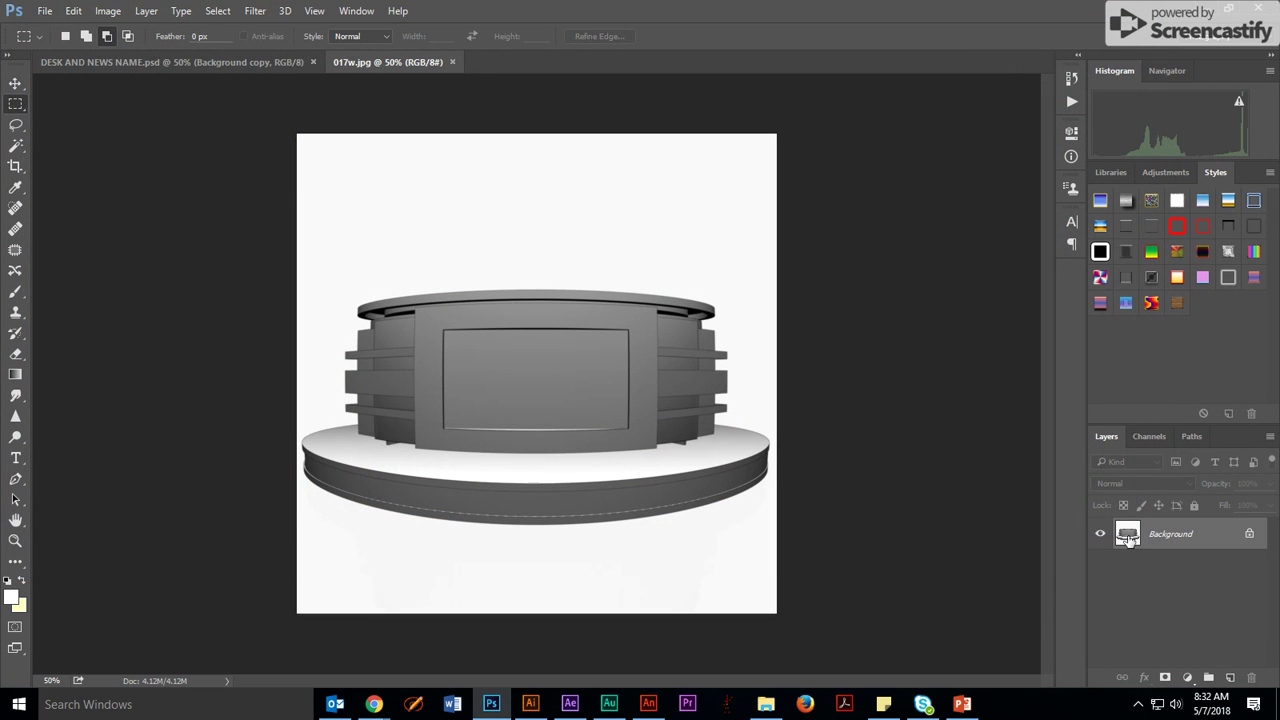
# - Duplicate the Background layer in 017w.jpg and try to move the copy into DESK AND NEWS NAME.psd
pyautogui.moveTo(1127, 535); pyautogui.dragTo(1229, 675)
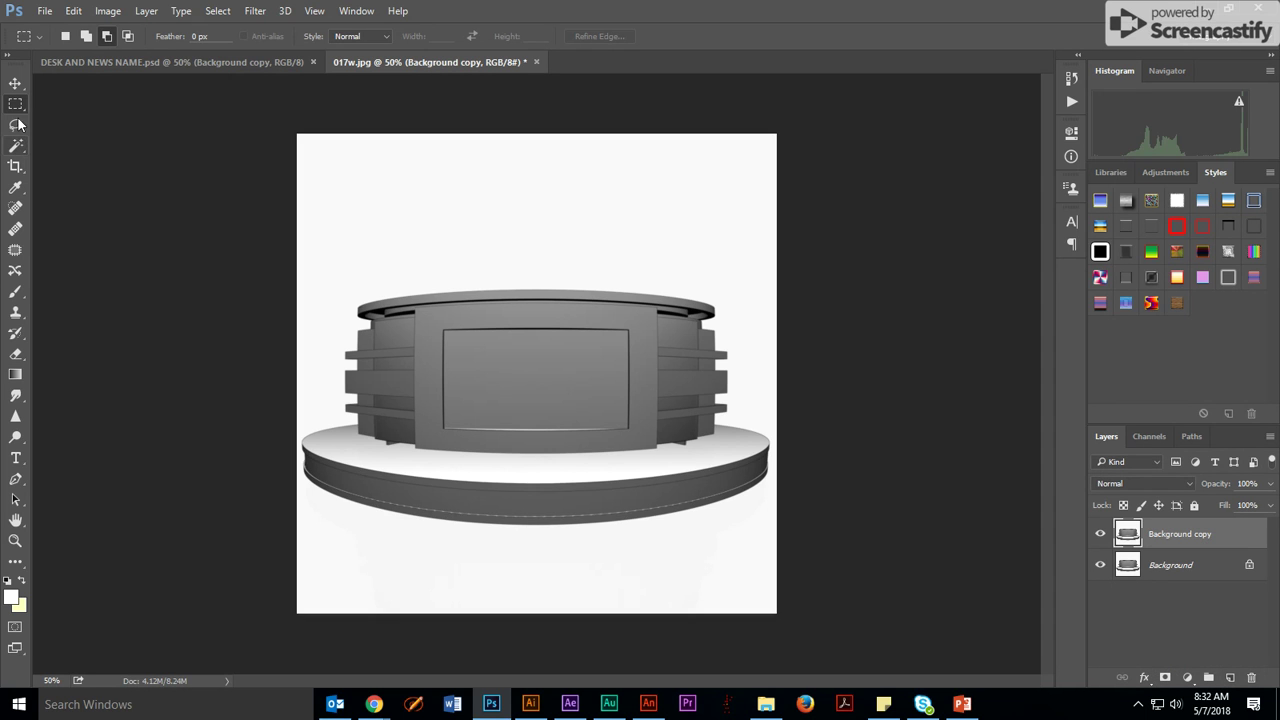
pyautogui.click(15, 83)
pyautogui.moveTo(608, 397); pyautogui.dragTo(647, 376)
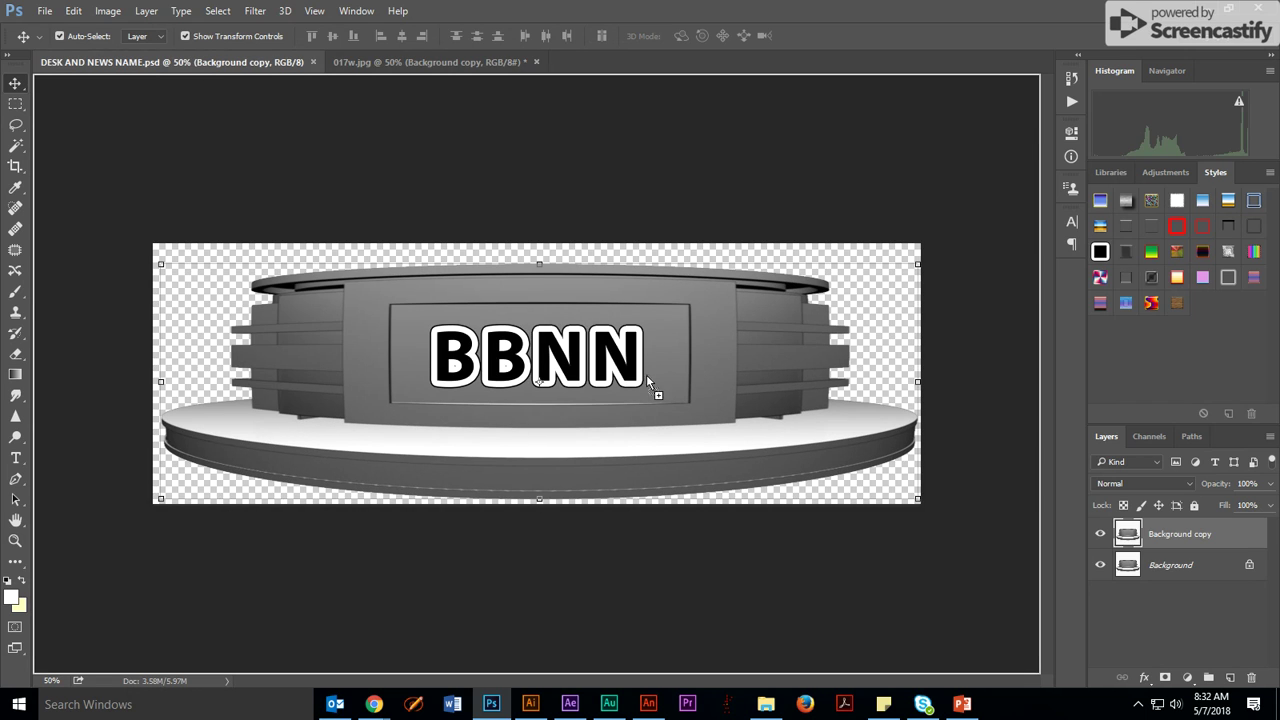
pyautogui.moveTo(619, 326); pyautogui.dragTo(620, 330)
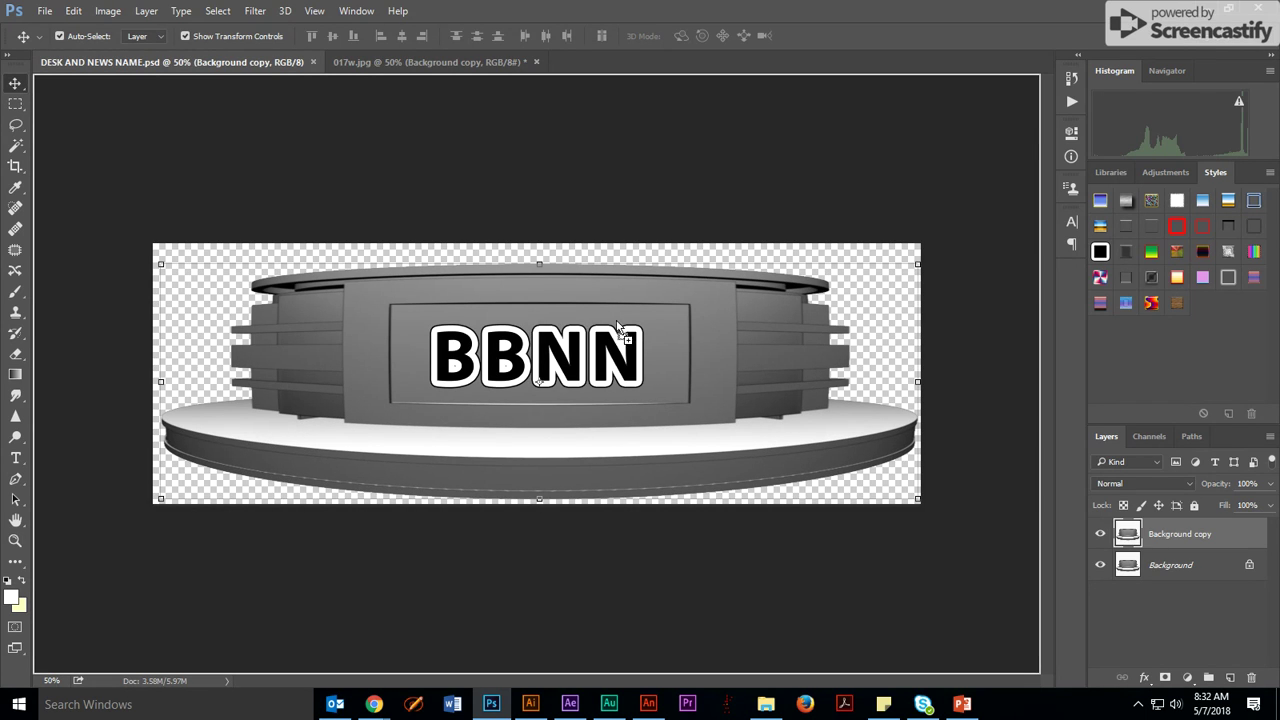
pyautogui.click(486, 61)
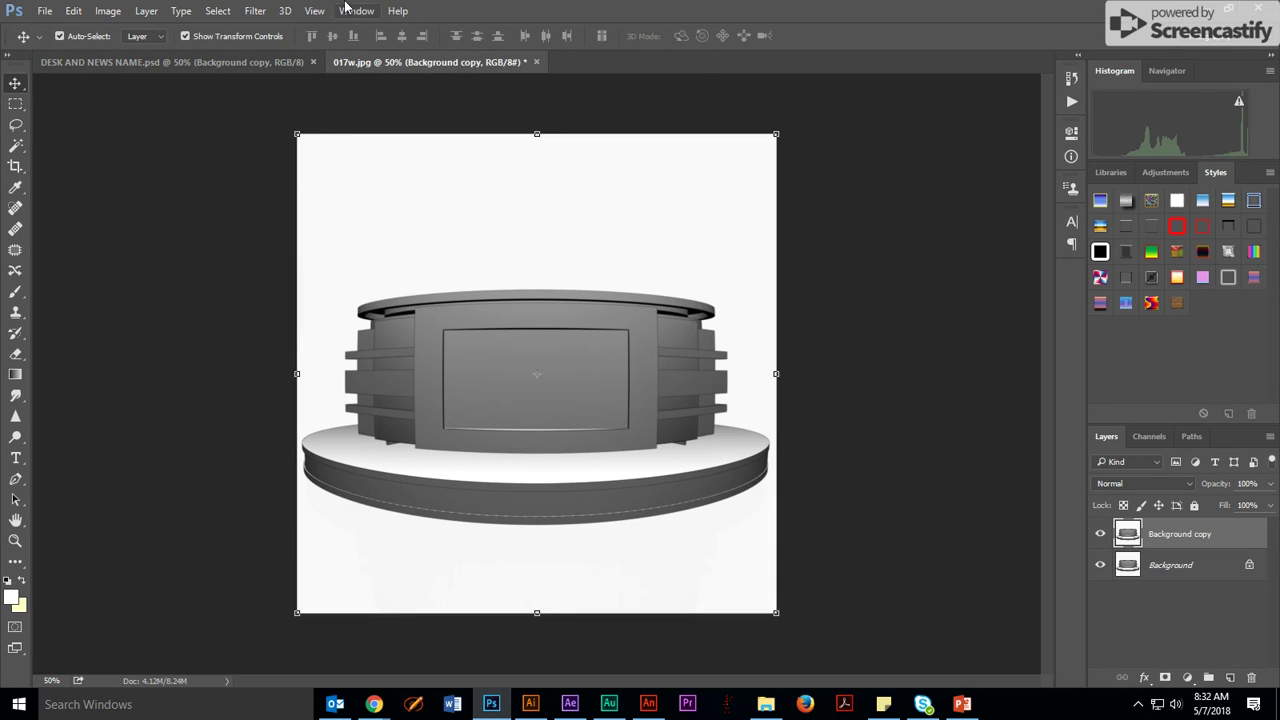
pyautogui.click(157, 61)
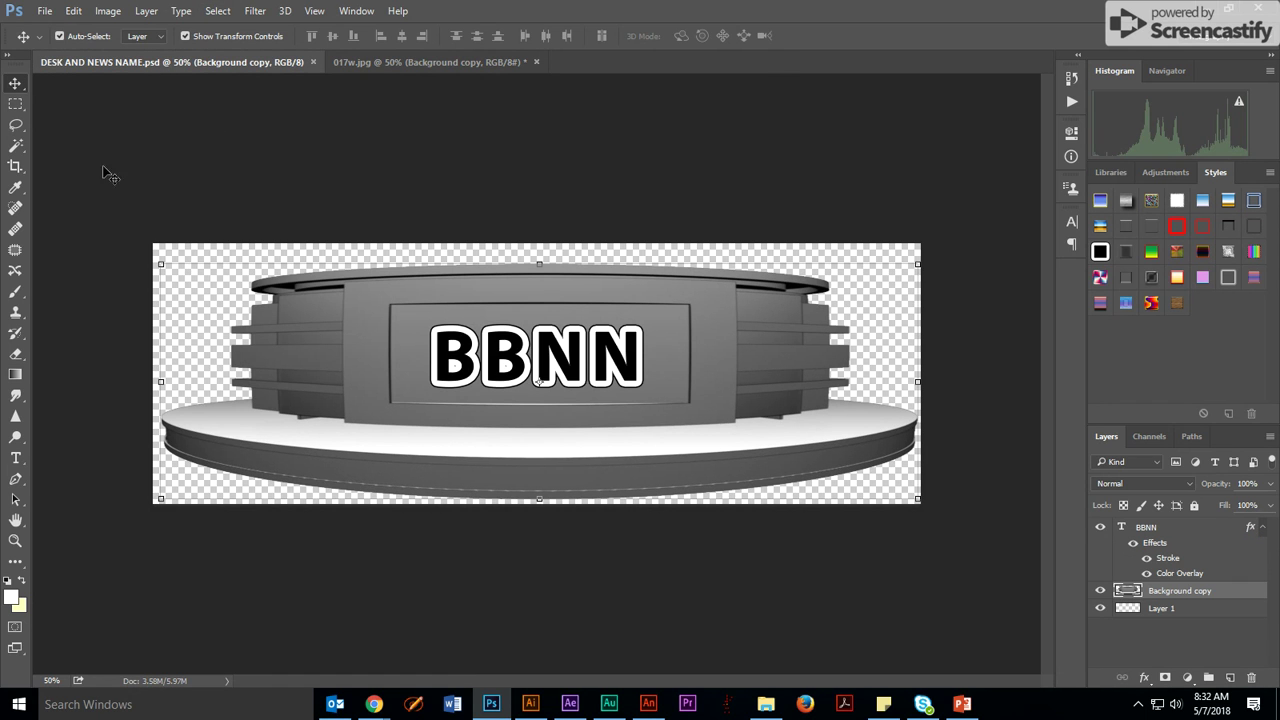
pyautogui.click(42, 11)
pyautogui.click(45, 27)
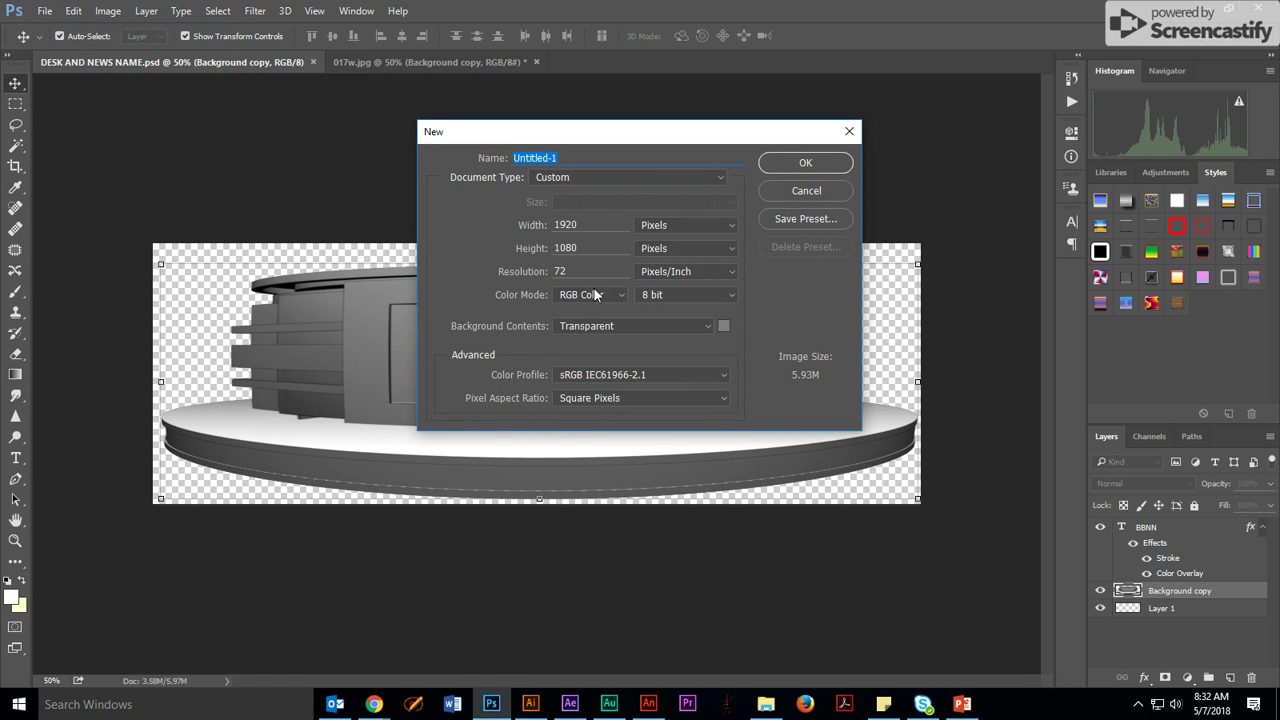
pyautogui.click(806, 191)
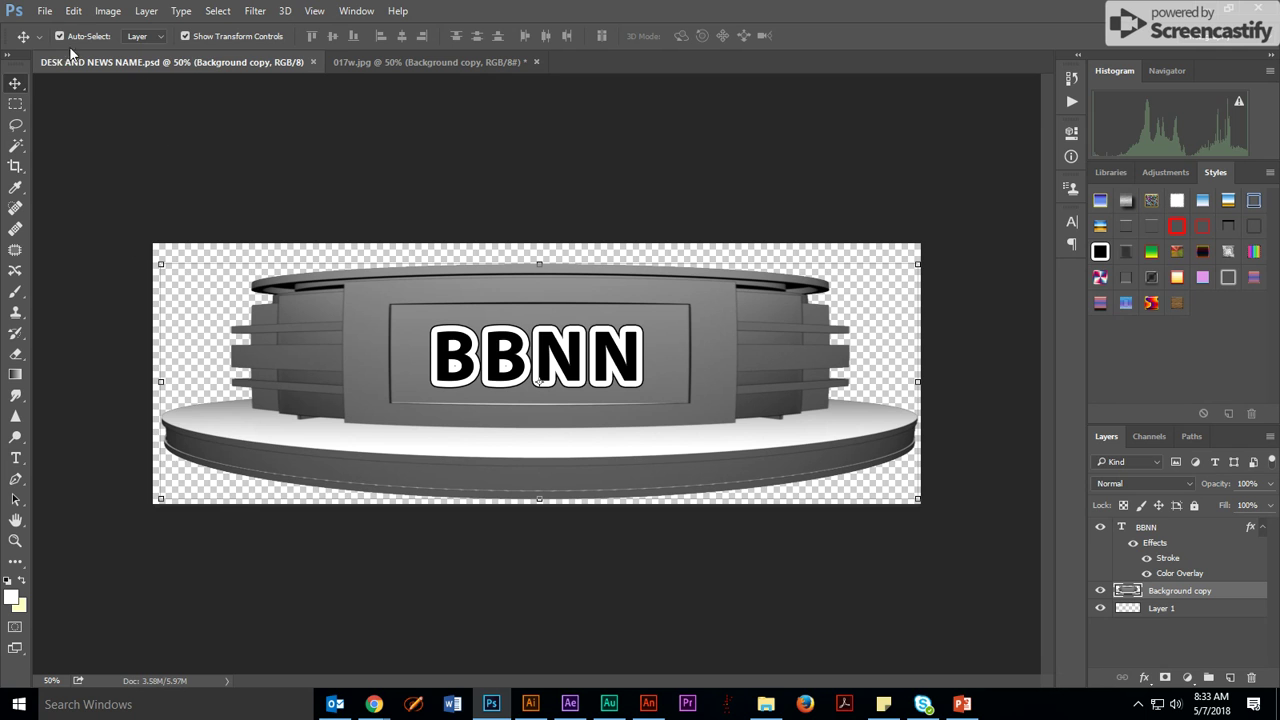
pyautogui.click(44, 11)
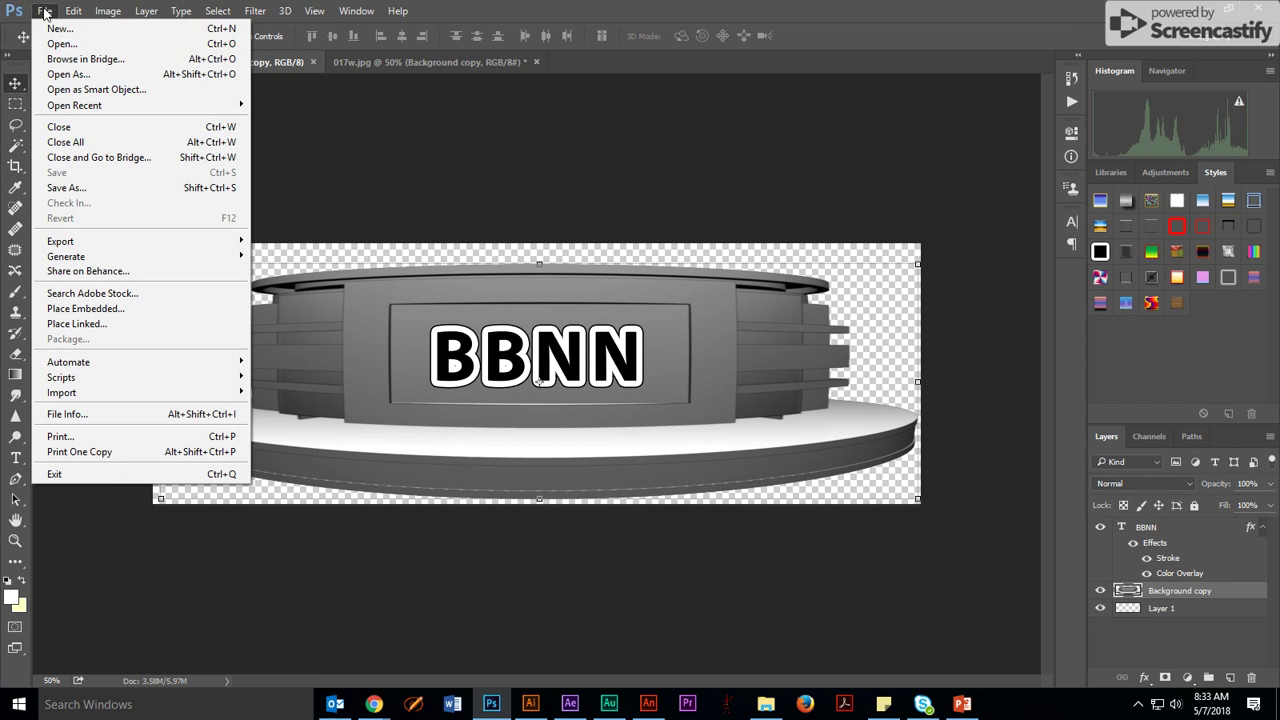
pyautogui.click(66, 187)
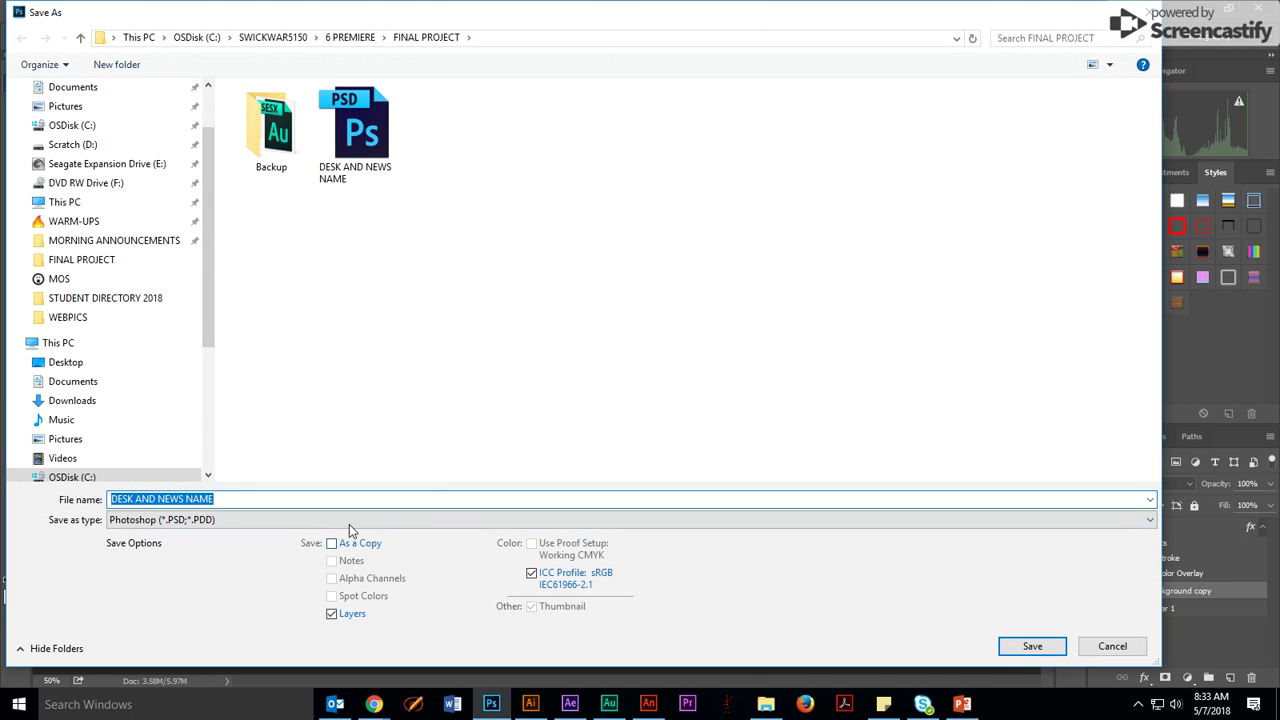
pyautogui.click(349, 521)
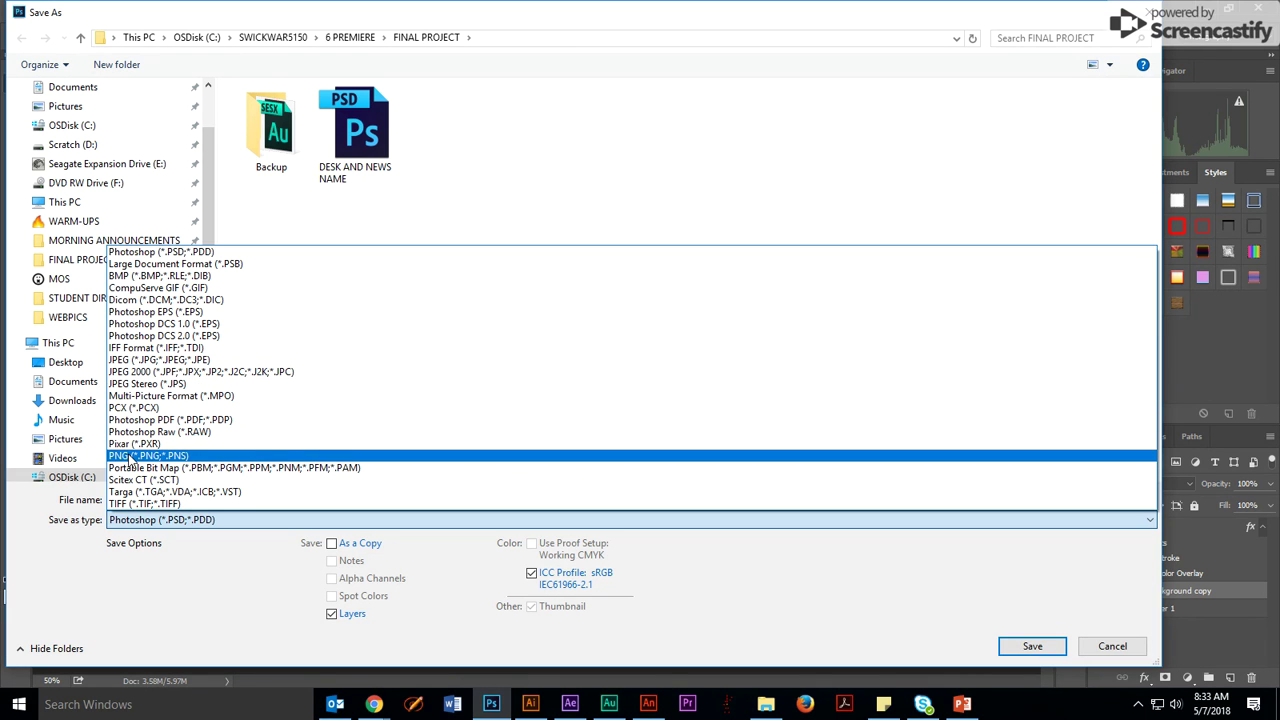
pyautogui.click(1107, 652)
pyautogui.click(1104, 651)
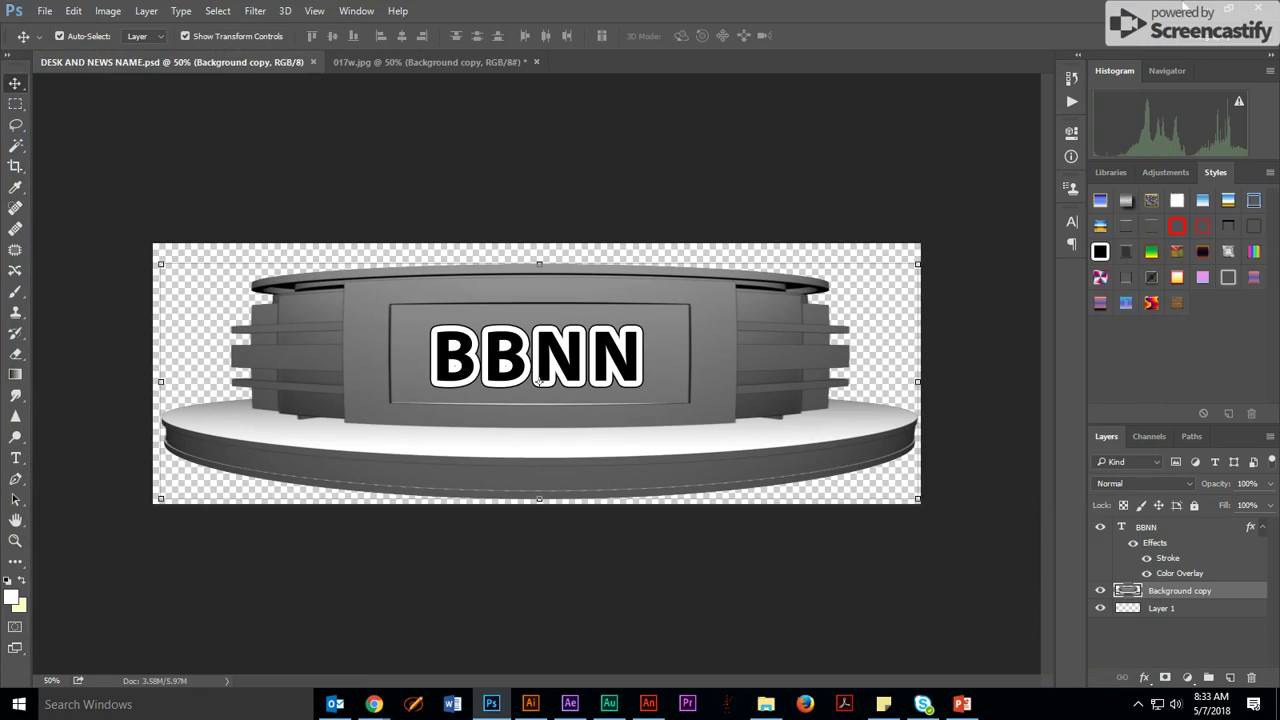
# - Switch to Illustrator, create a landscape letter-size document of 11 × 8.5 in and show its transparency grid
pyautogui.press('super+d')
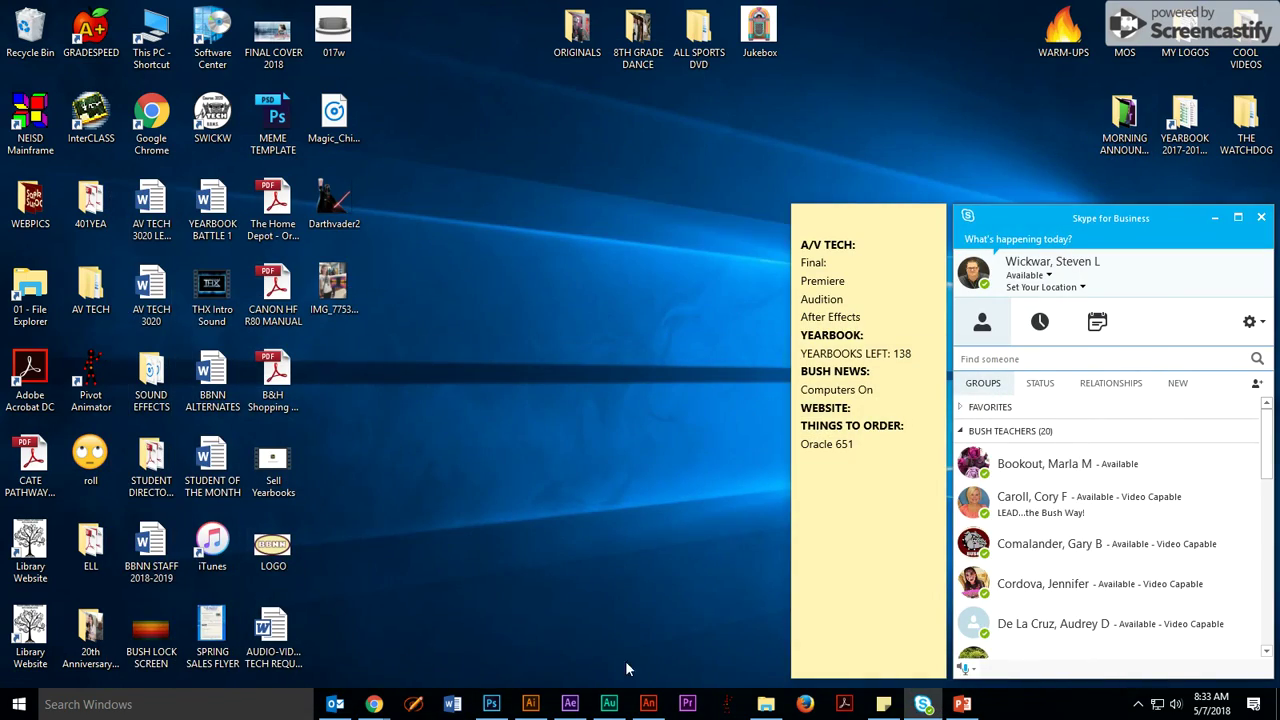
pyautogui.click(531, 700)
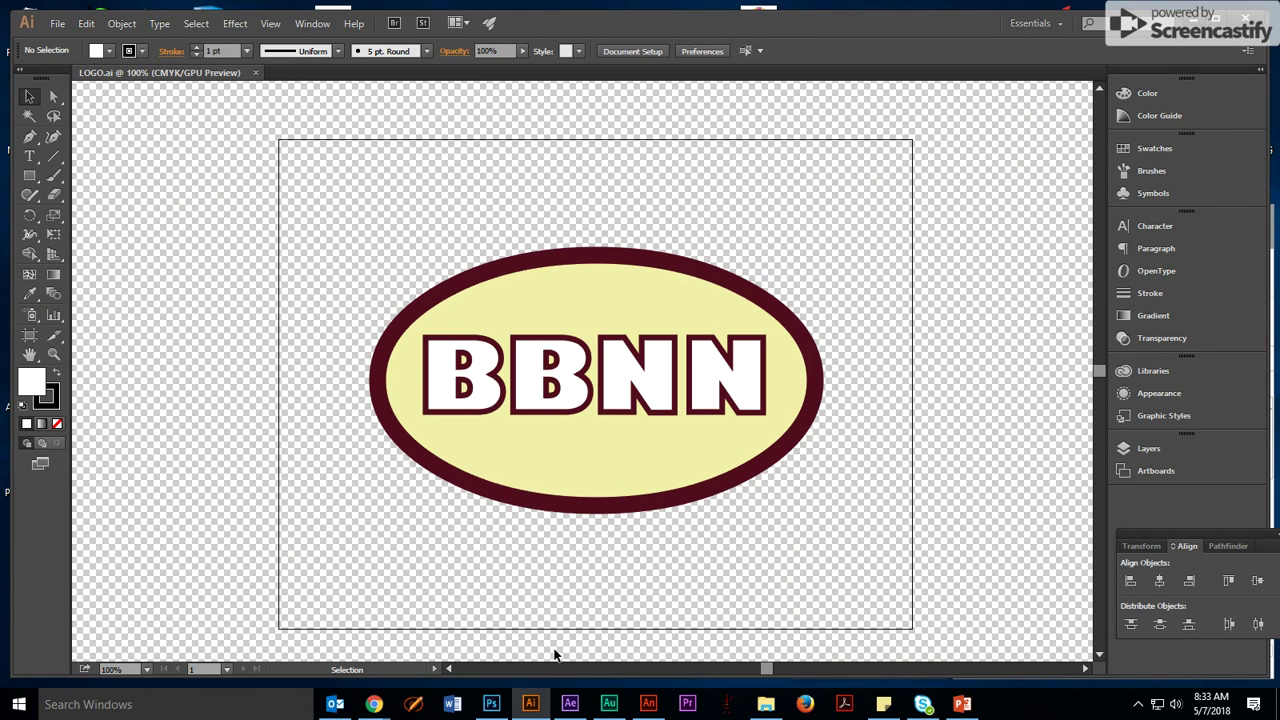
pyautogui.click(55, 26)
pyautogui.press('Escape')
pyautogui.hotkey('ctrl', 'n')
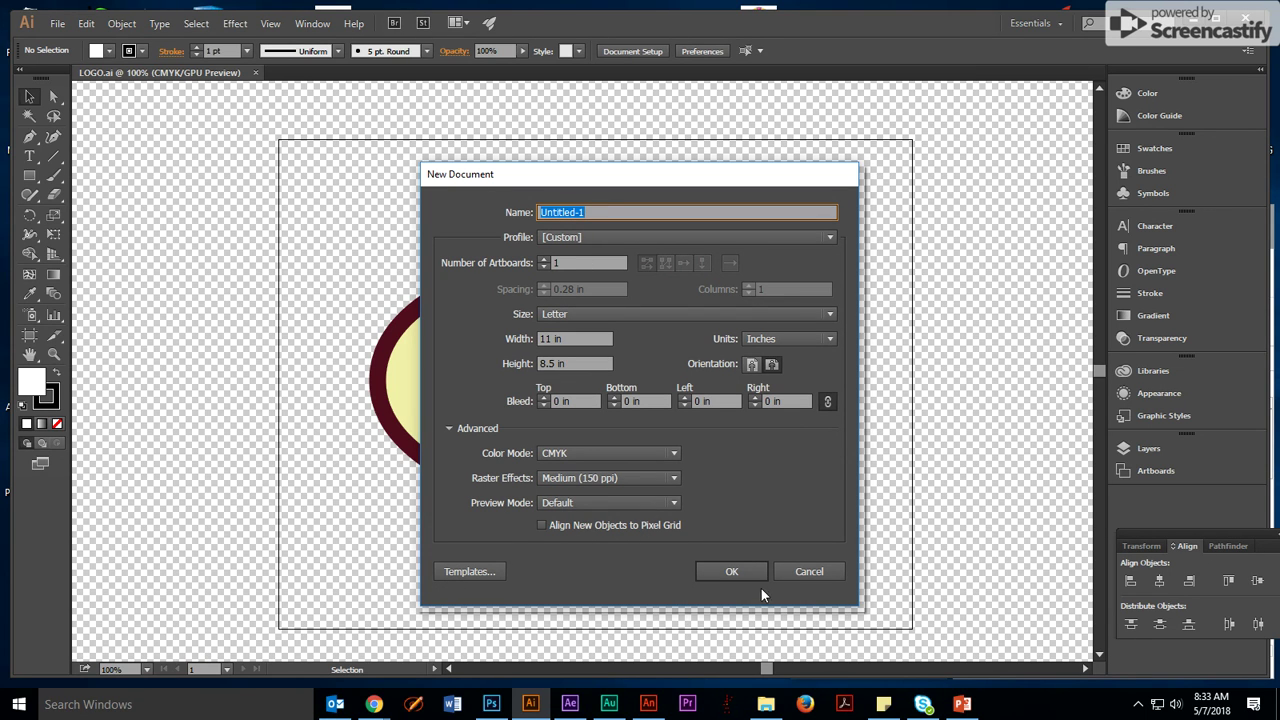
pyautogui.click(733, 572)
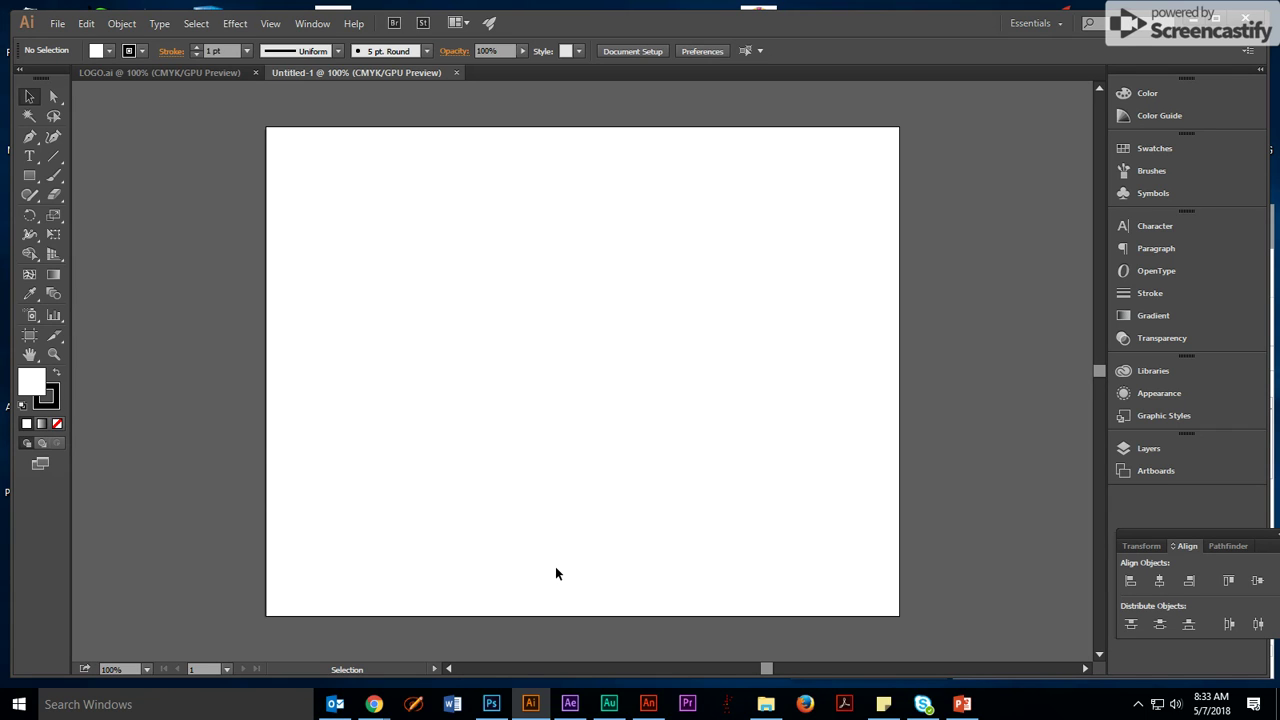
pyautogui.press('ctrl')
pyautogui.hotkey('ctrl', 'shift', 'd')
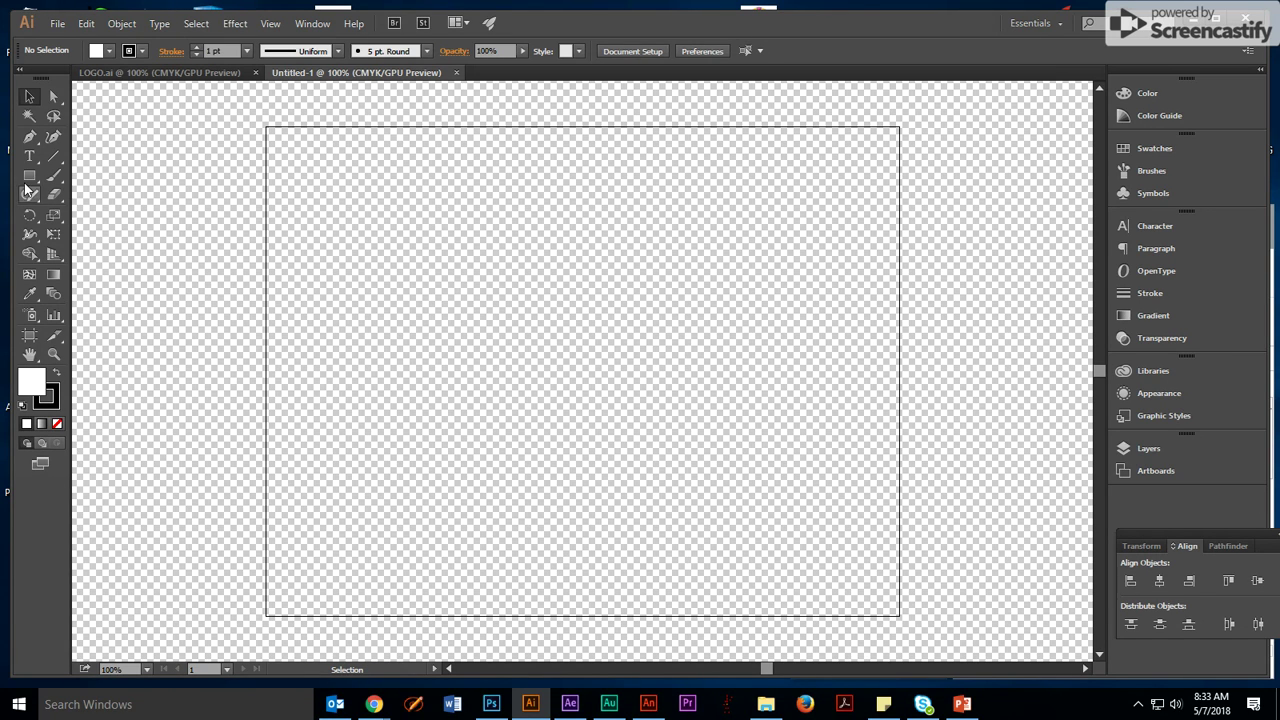
# - Draw a white ellipse about 7.35 × 4.43 in with an 11 pt black stroke on the artboard
pyautogui.moveTo(30, 176); pyautogui.dragTo(89, 215)
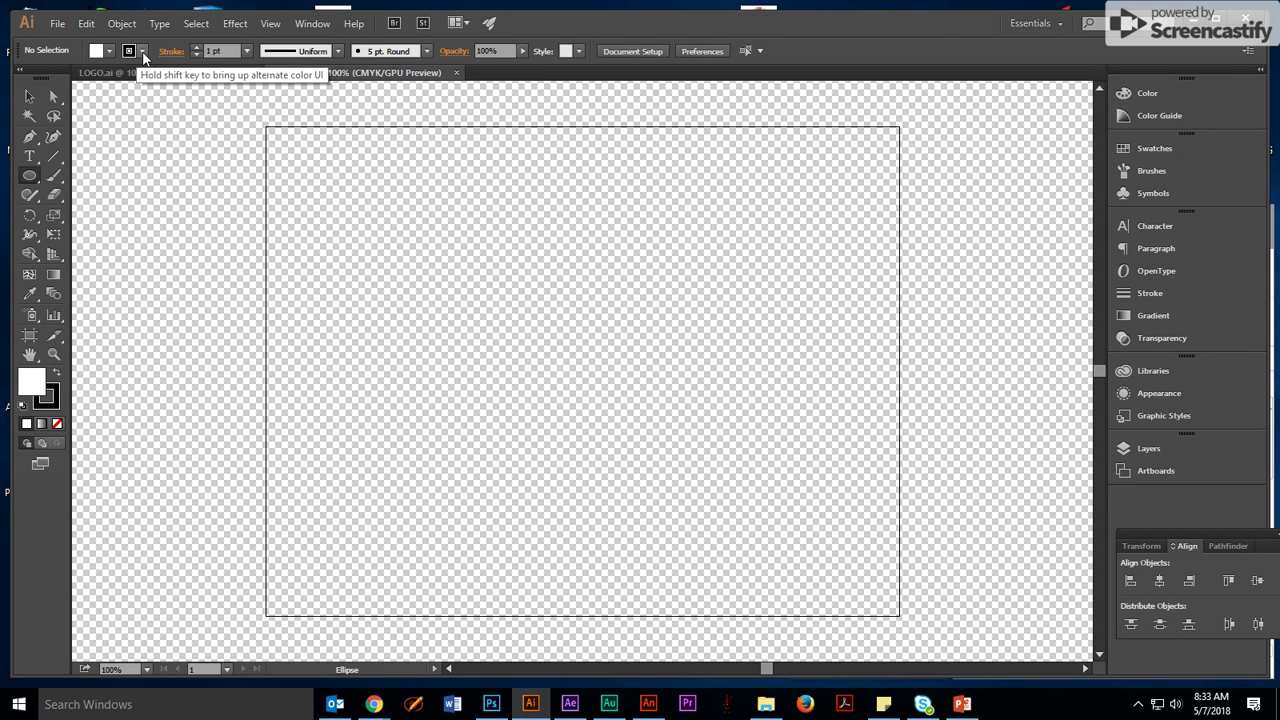
pyautogui.click(196, 48)
pyautogui.click(196, 48)
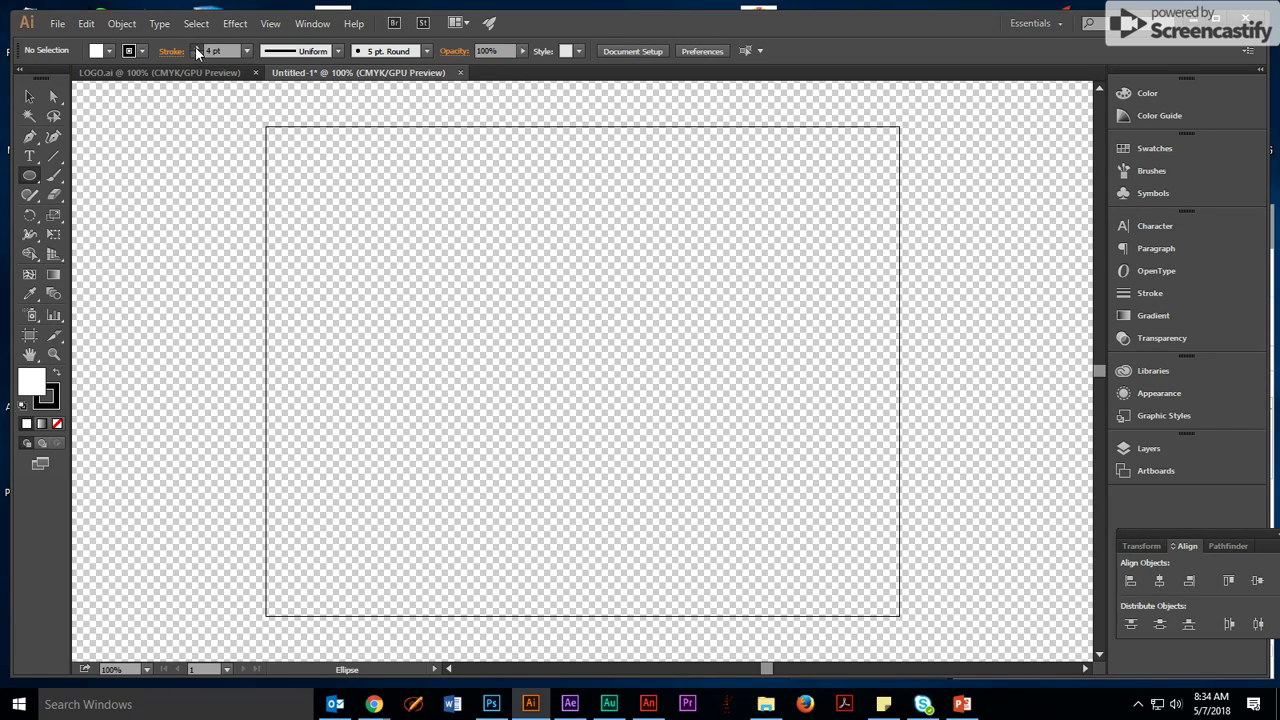
pyautogui.click(196, 48)
pyautogui.click(196, 48)
pyautogui.moveTo(368, 288); pyautogui.dragTo(792, 542)
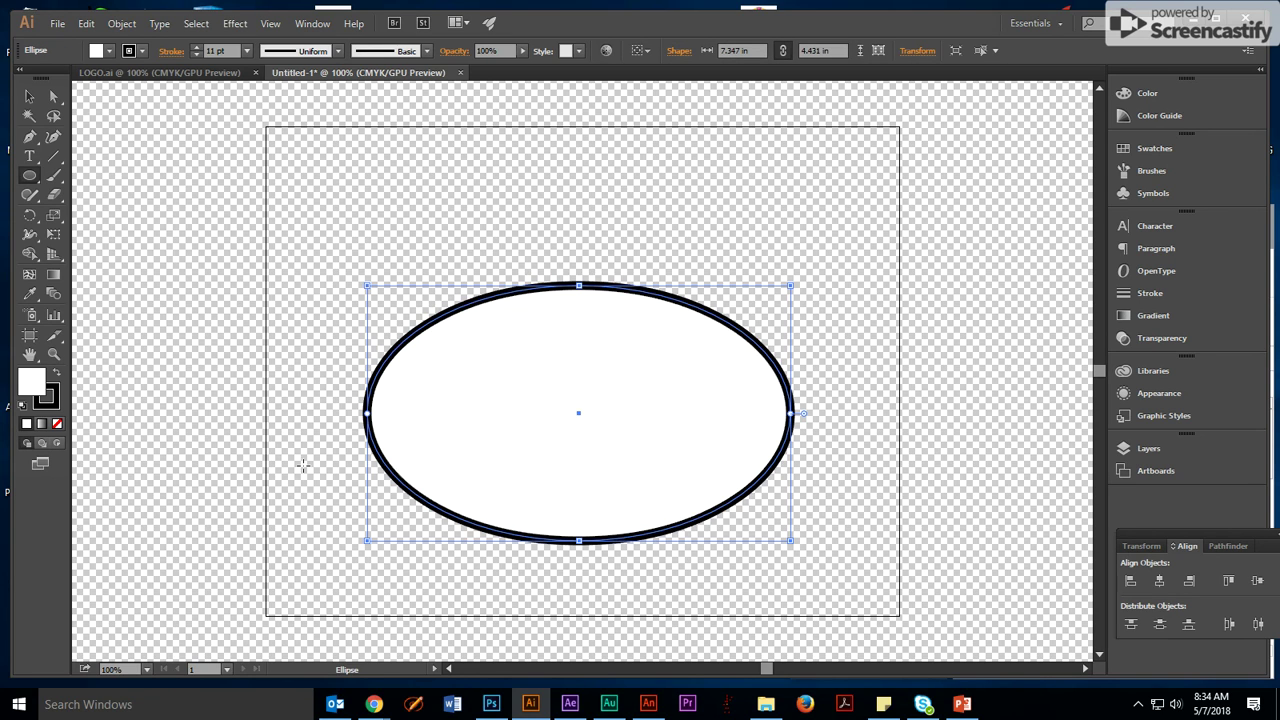
# - Add the text "bbnn" inside the ellipse and set its font size to 175 pt
pyautogui.click(29, 158)
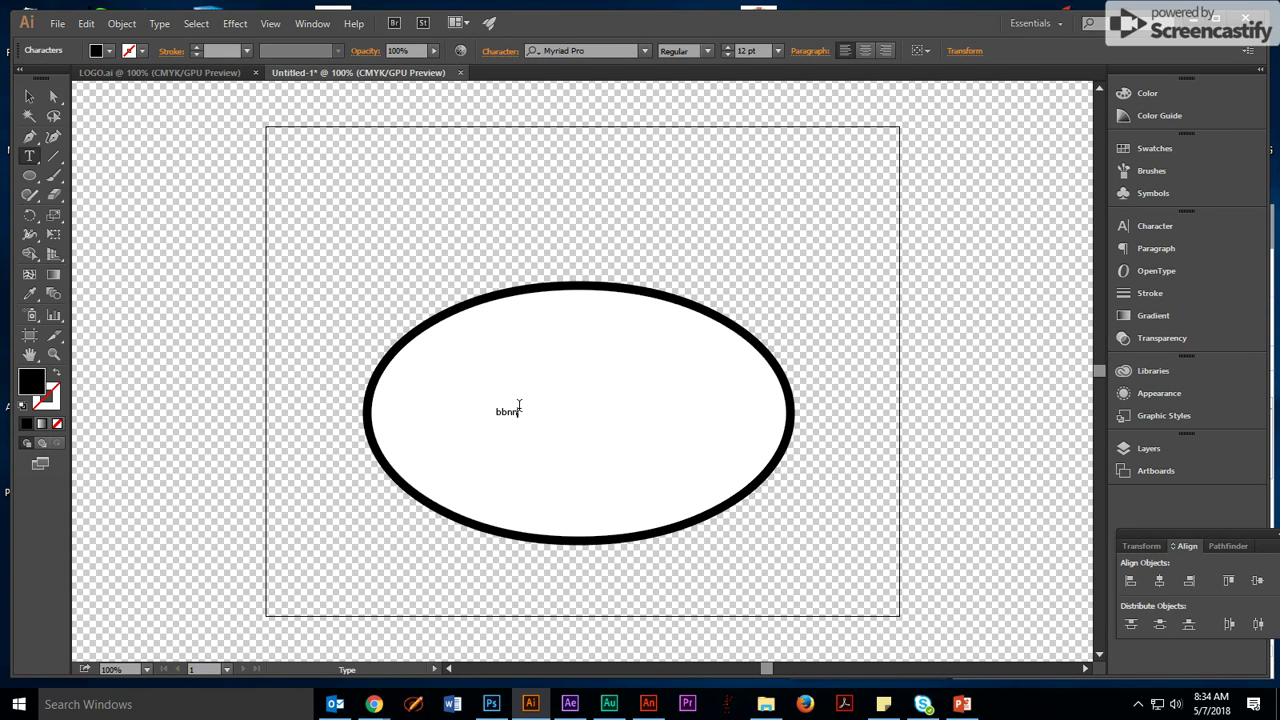
pyautogui.moveTo(520, 410); pyautogui.dragTo(464, 414)
pyautogui.click(760, 46)
pyautogui.write('175')
pyautogui.press('Return')
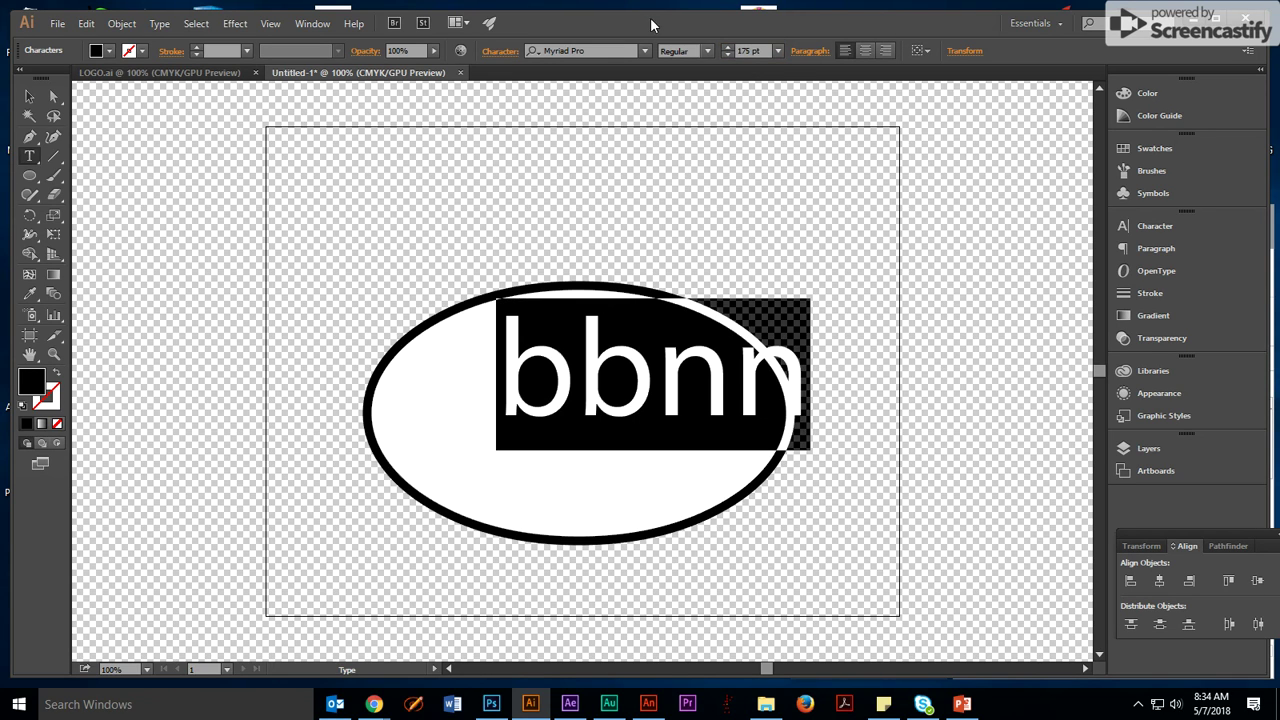
# - Move the "bbnn" text to roughly the middle of the ellipse and deselect it
pyautogui.click(38, 98)
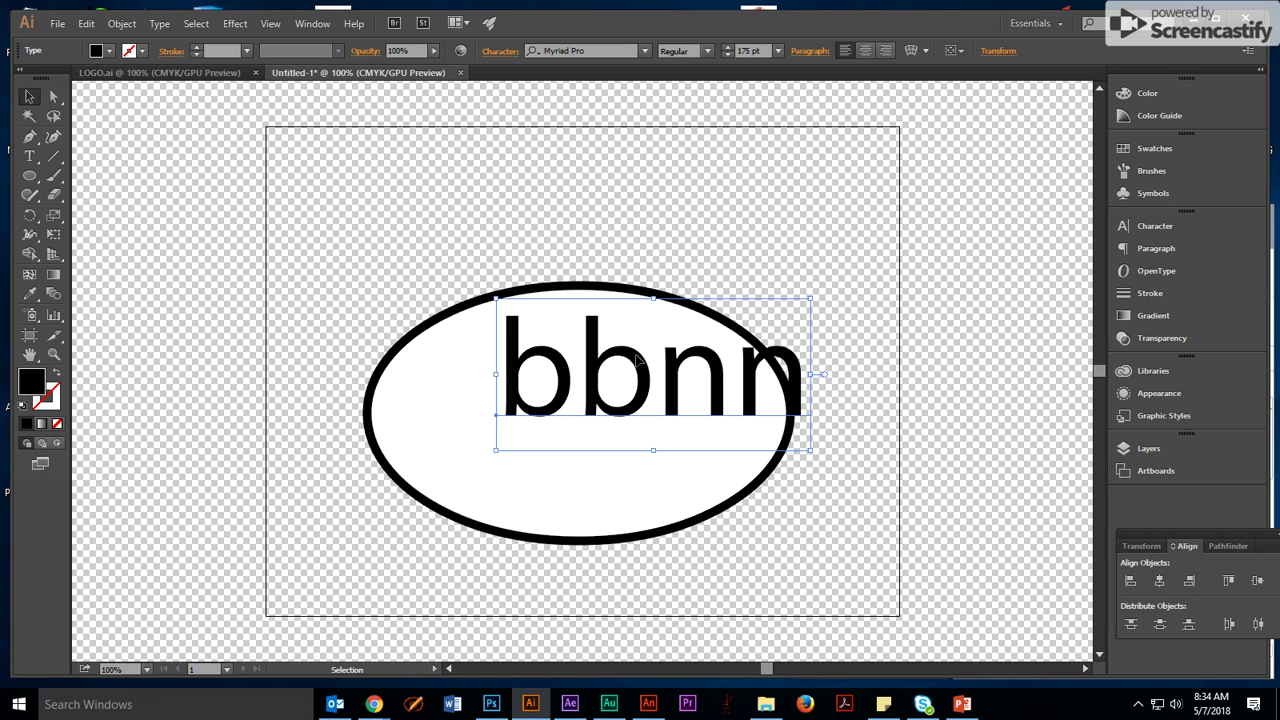
pyautogui.moveTo(637, 368); pyautogui.dragTo(578, 389)
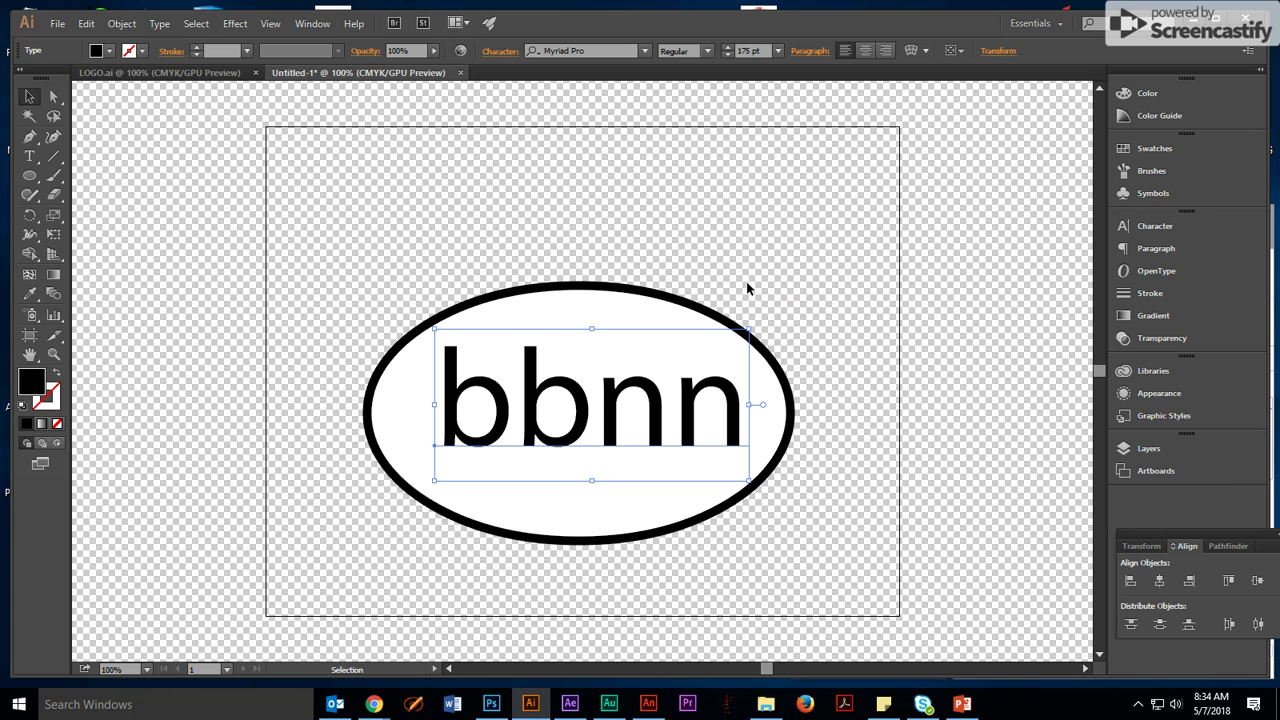
pyautogui.click(156, 261)
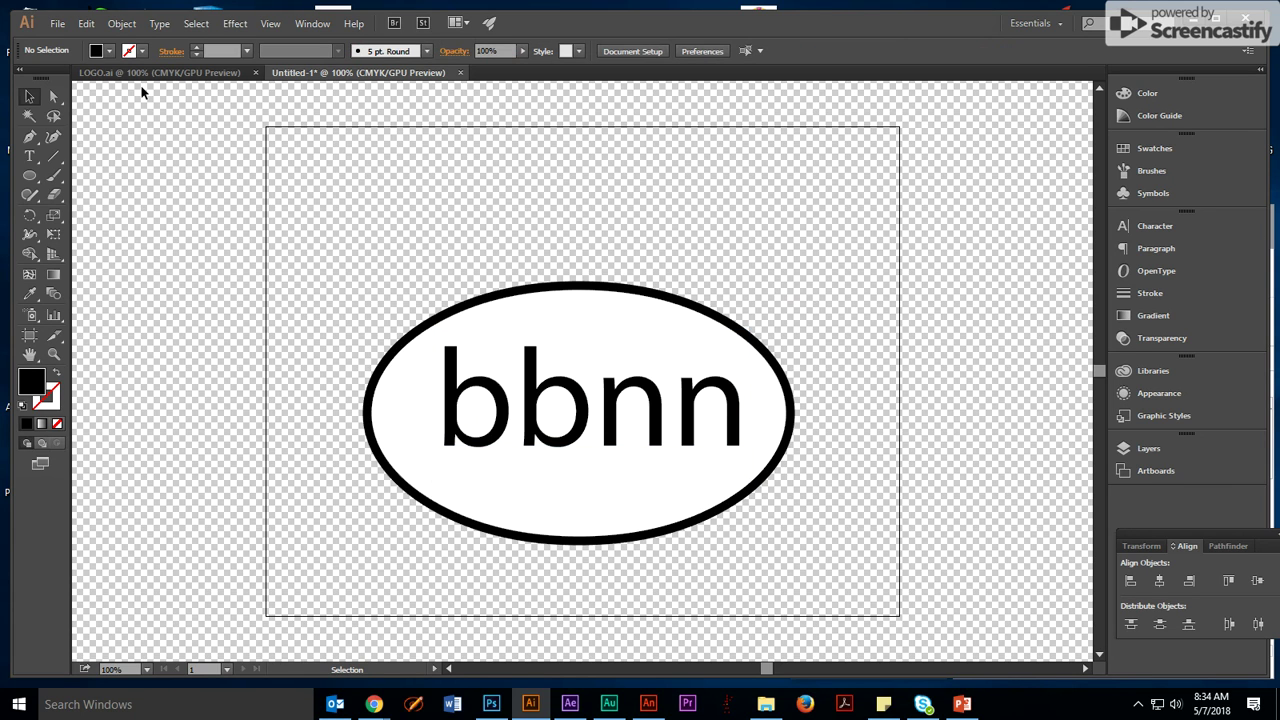
# - Open the logo's export settings with PNG as the file type and cancel the export
pyautogui.click(58, 24)
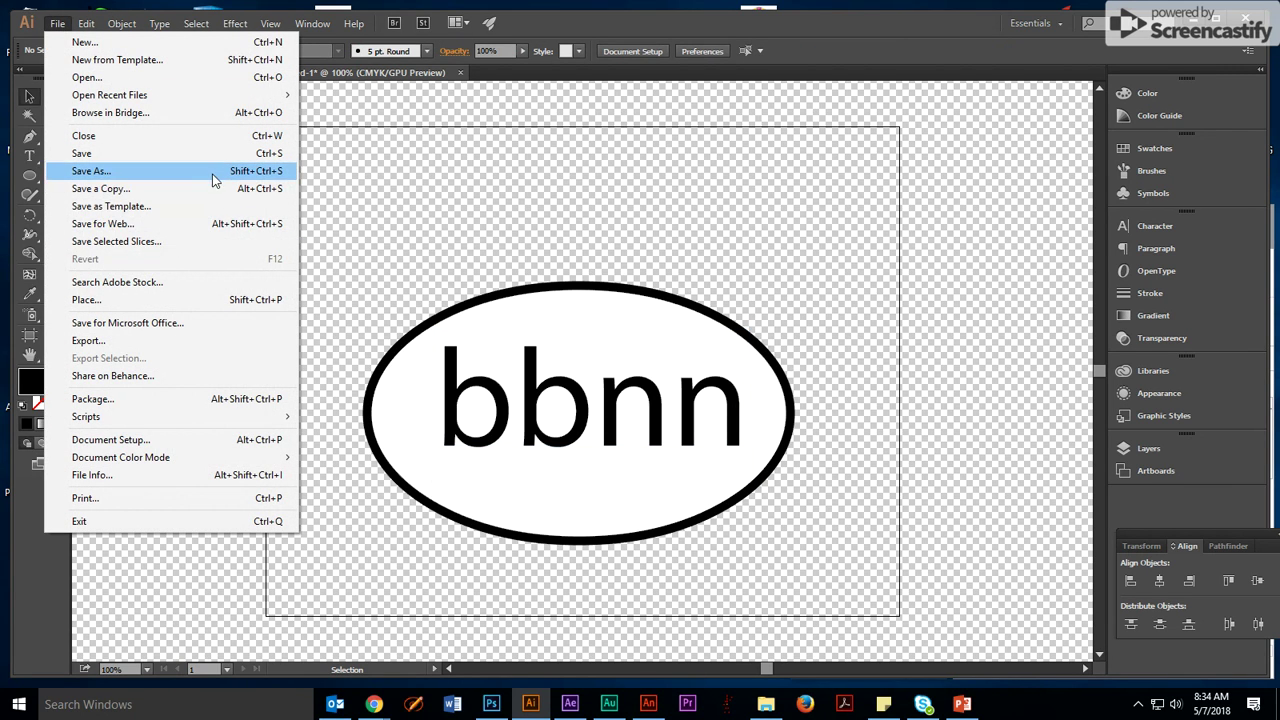
pyautogui.click(210, 341)
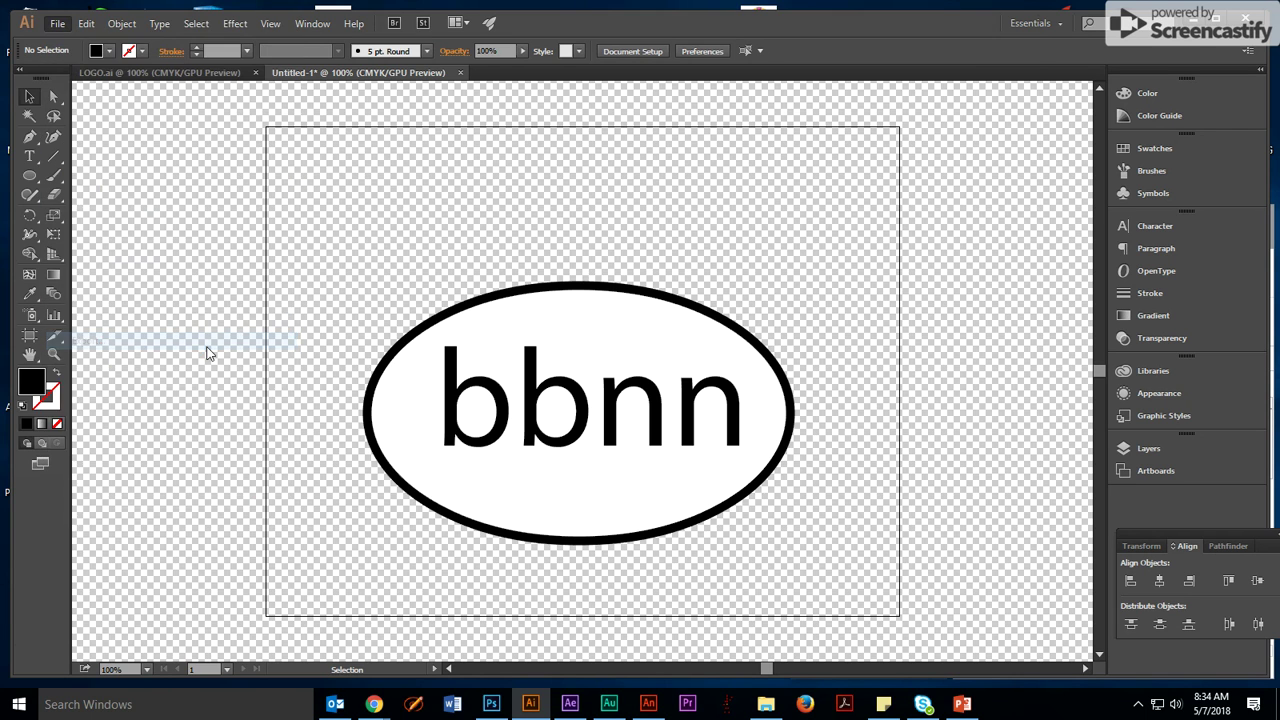
pyautogui.click(195, 507)
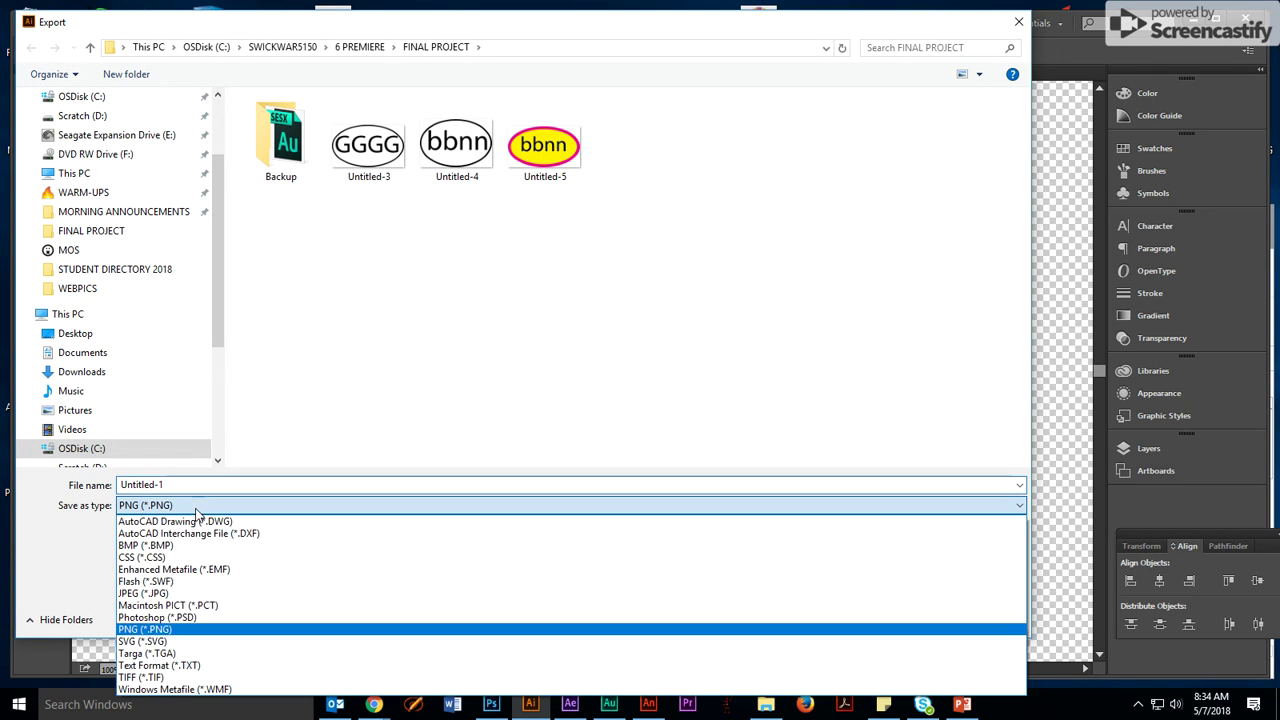
pyautogui.click(153, 630)
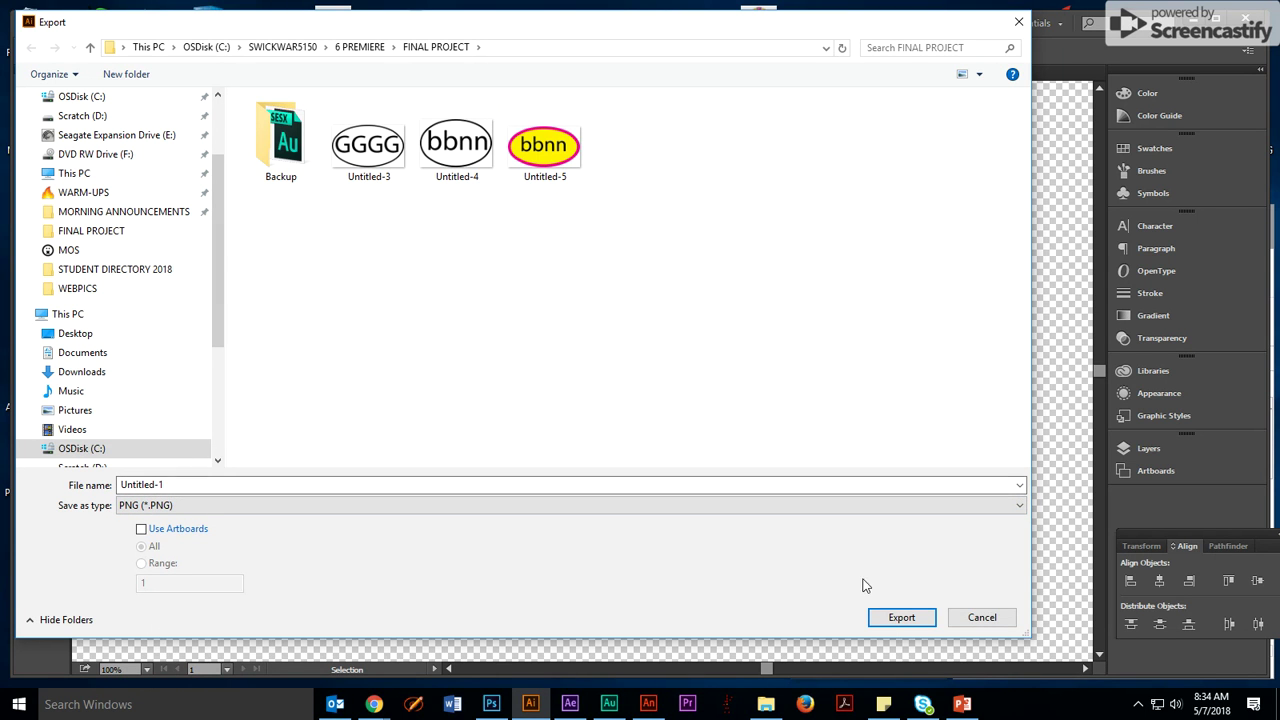
pyautogui.click(982, 618)
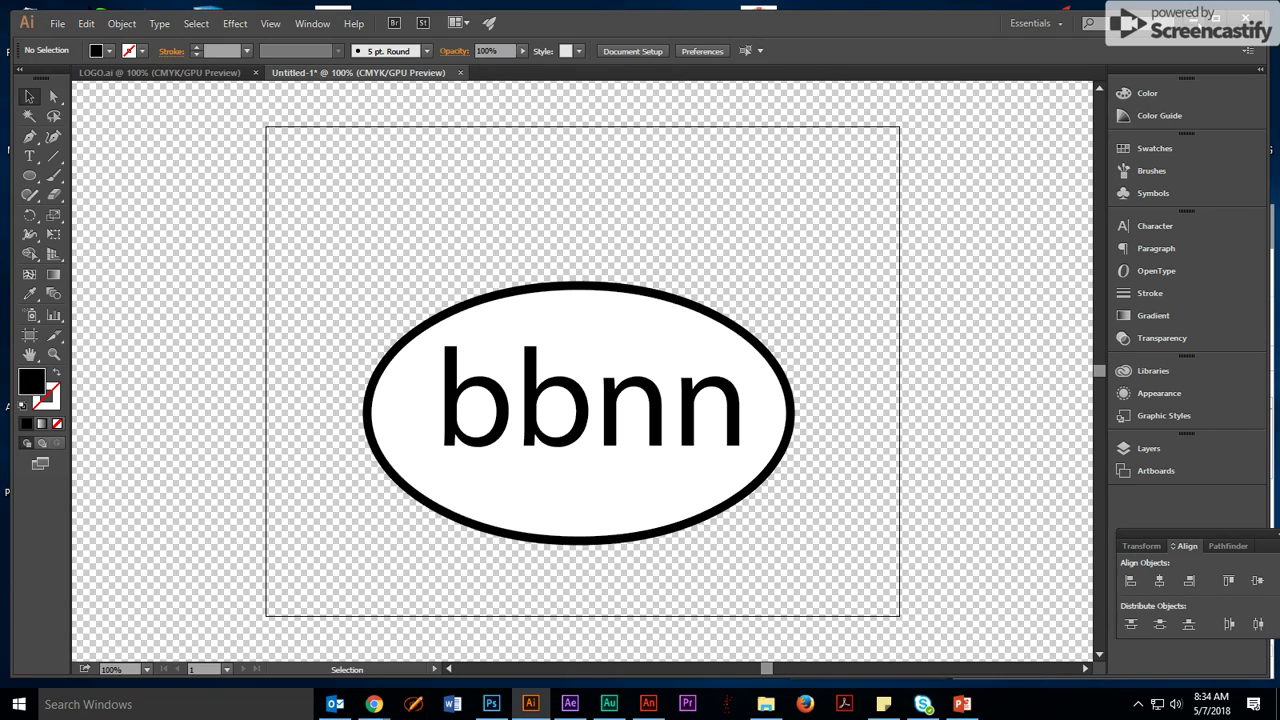
# - Switch to After Effects and move Comp 1's current time to 0;00;00;00
pyautogui.click(1194, 20)
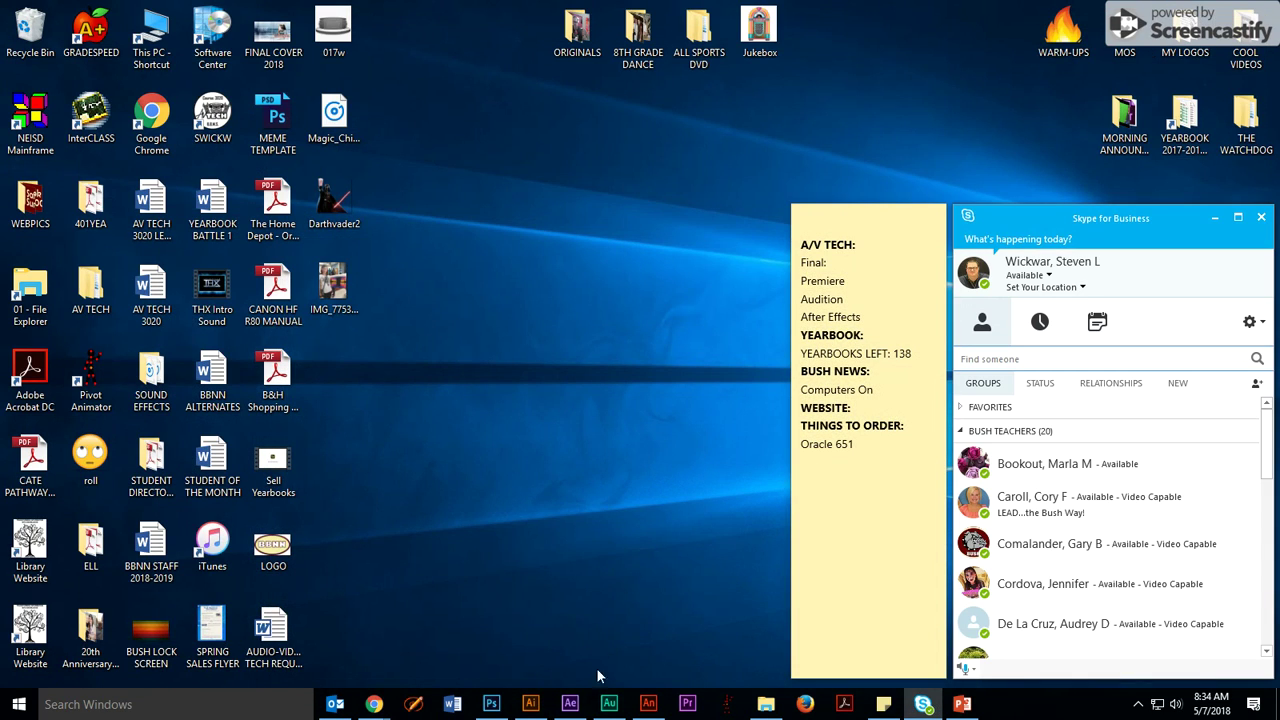
pyautogui.click(572, 706)
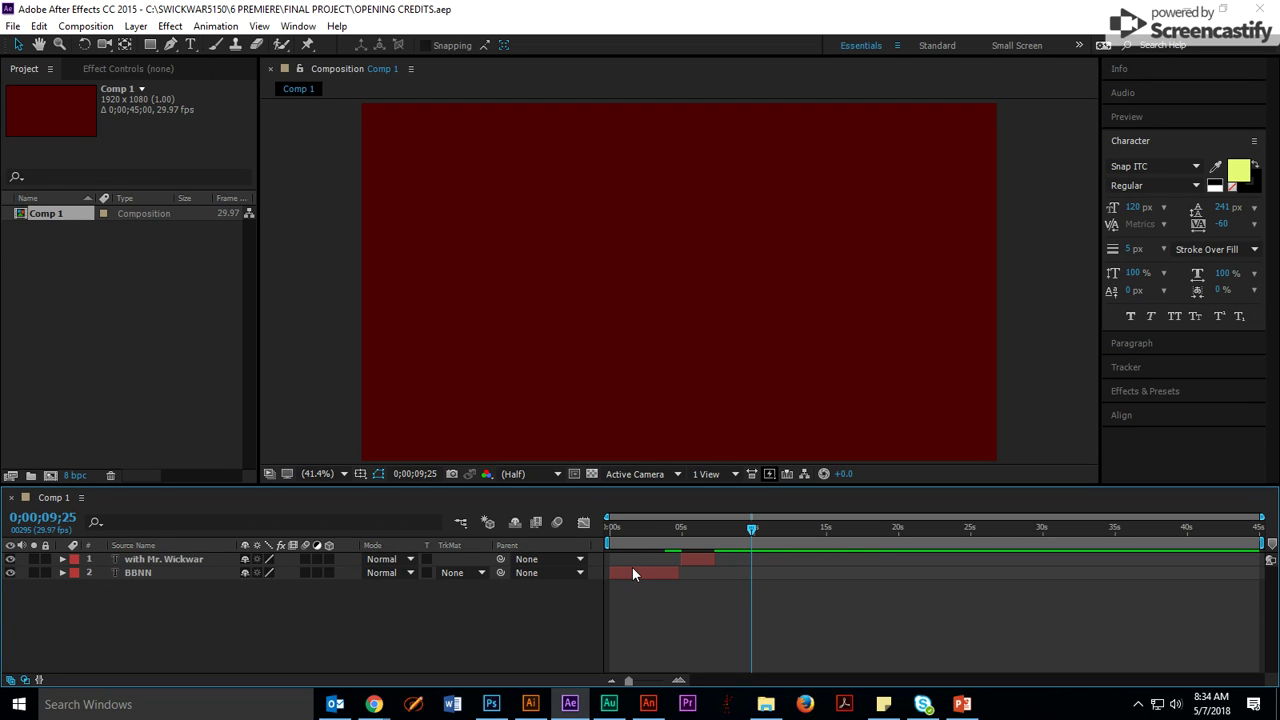
pyautogui.moveTo(749, 526); pyautogui.dragTo(590, 540)
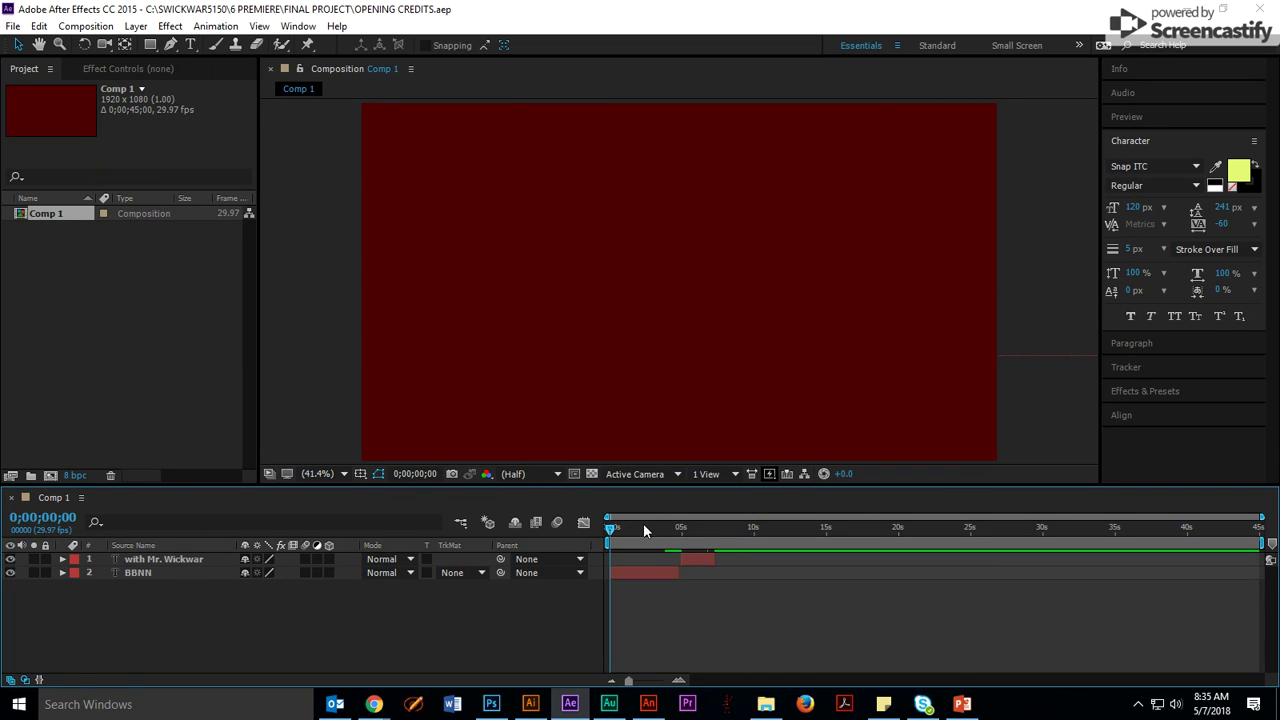
# - Browse the effects and presets down to the Animate In presets for text
pyautogui.click(1151, 388)
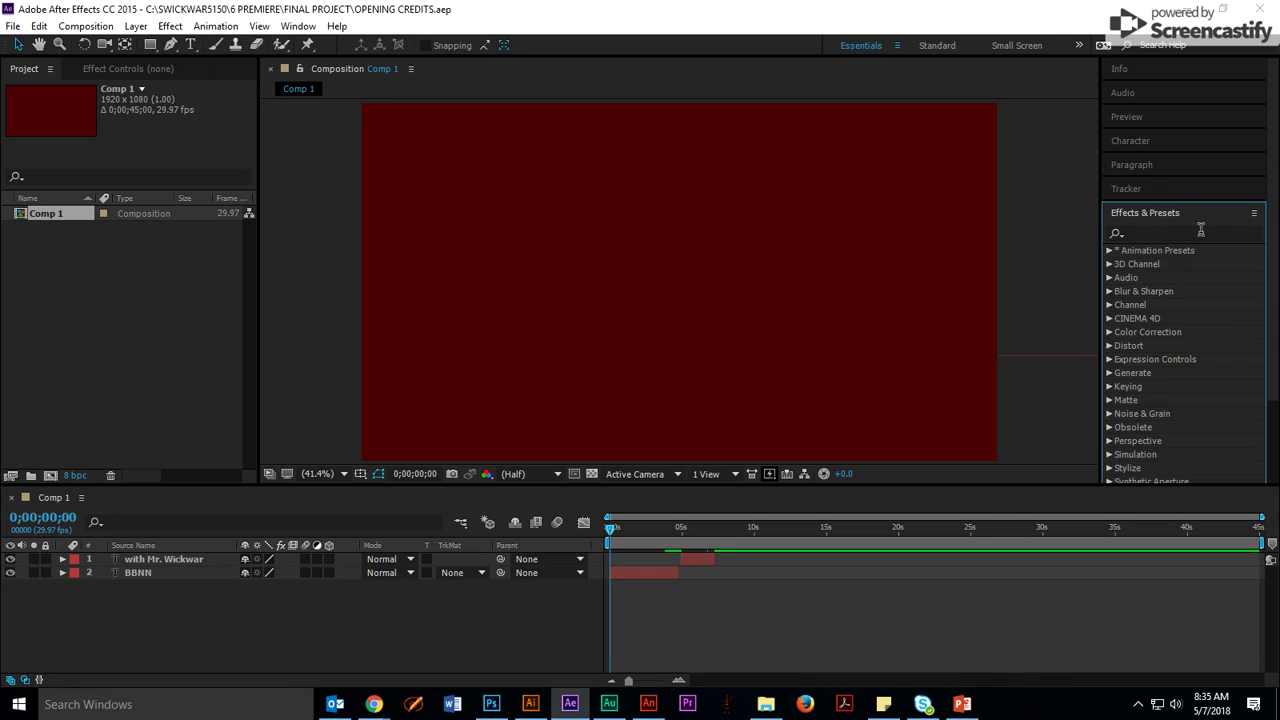
pyautogui.click(1109, 251)
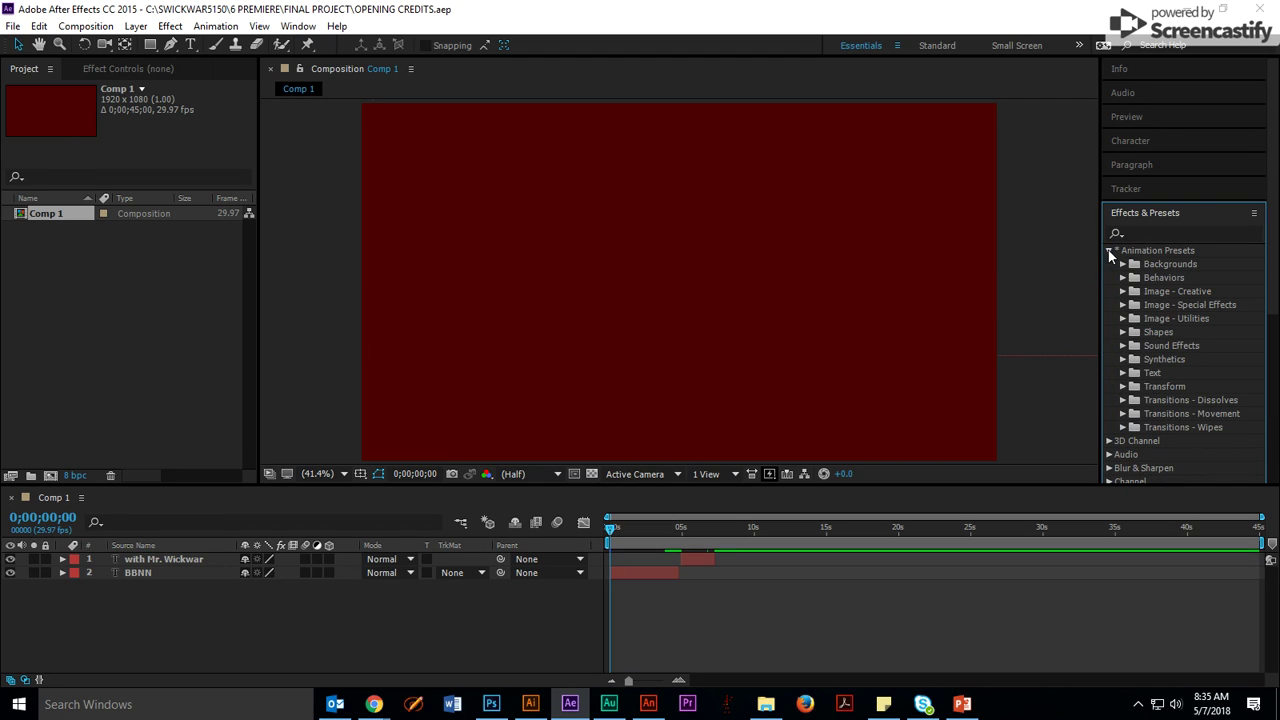
pyautogui.click(1122, 373)
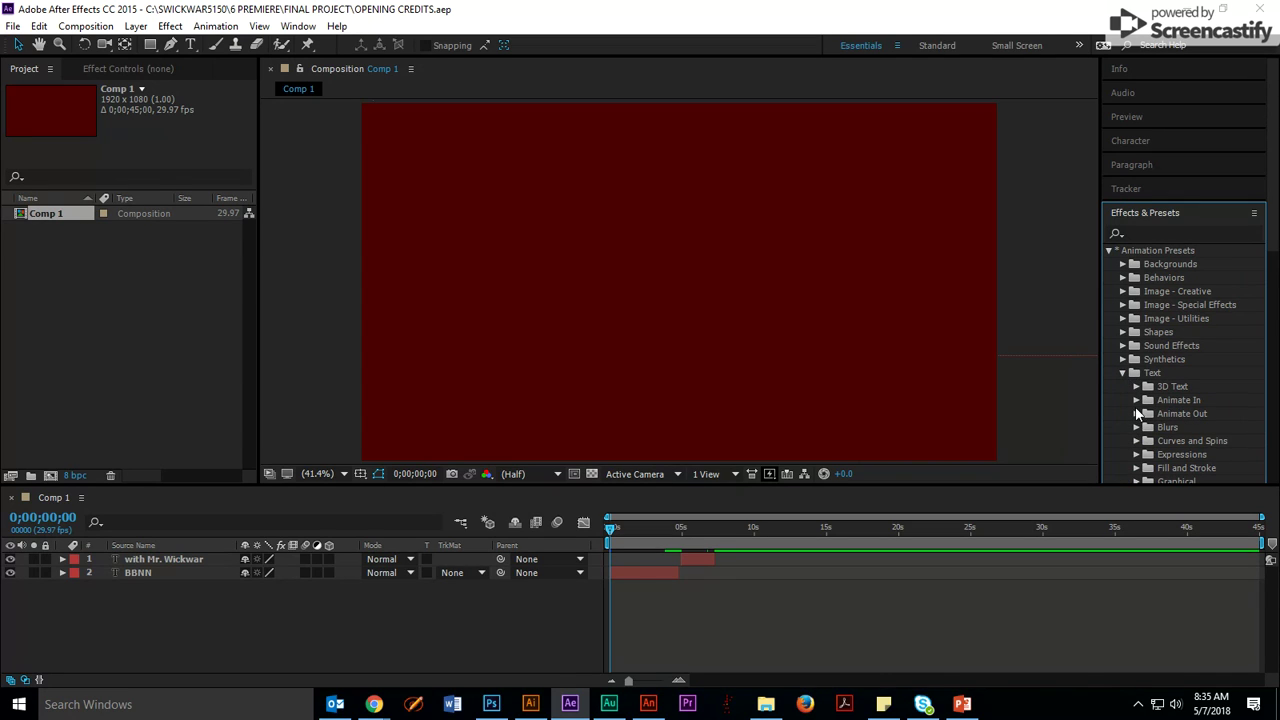
pyautogui.click(1136, 400)
pyautogui.moveTo(1192, 427); pyautogui.dragTo(731, 350)
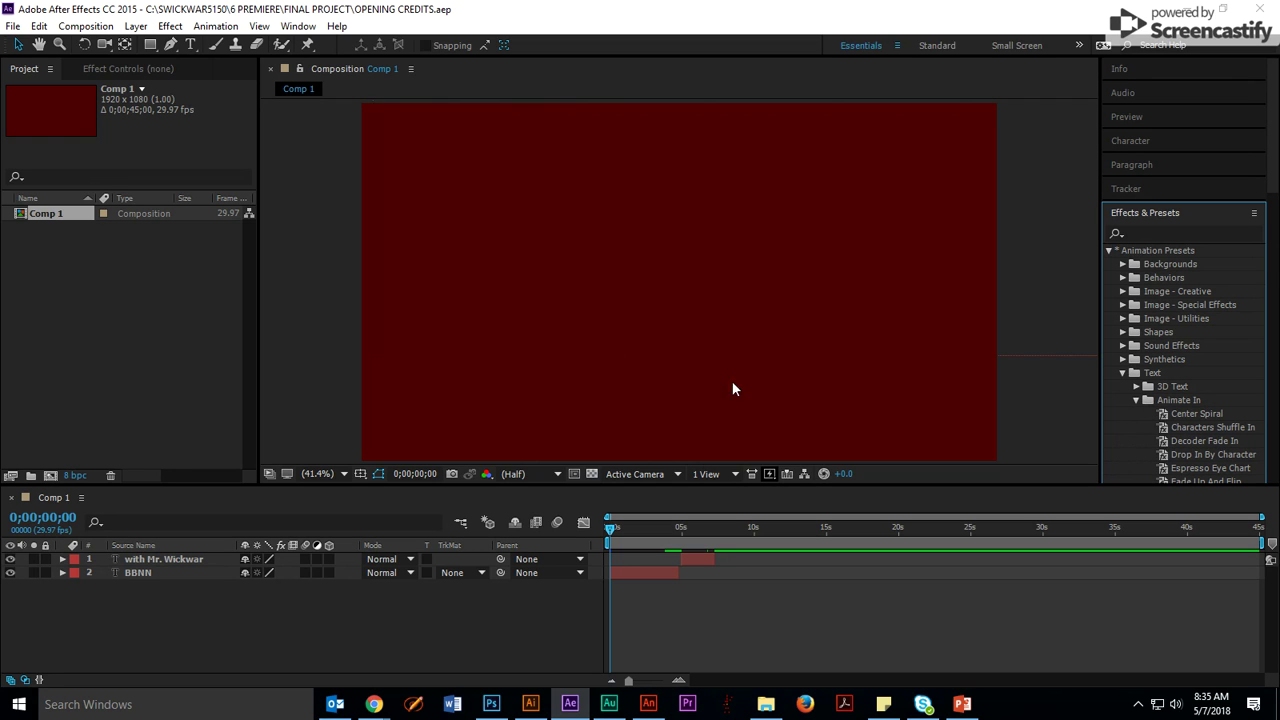
# - Preview the opening credits in Comp 1 from the start of the timeline
pyautogui.click(685, 529)
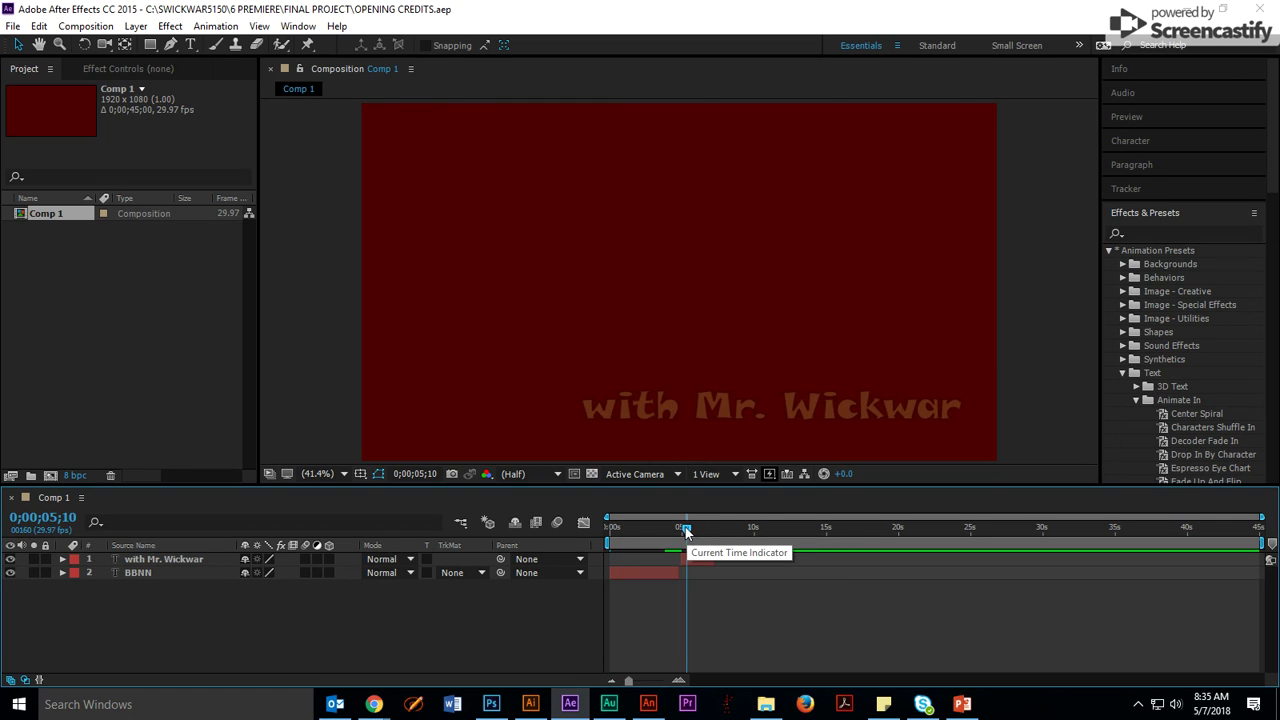
pyautogui.moveTo(685, 527); pyautogui.dragTo(565, 539)
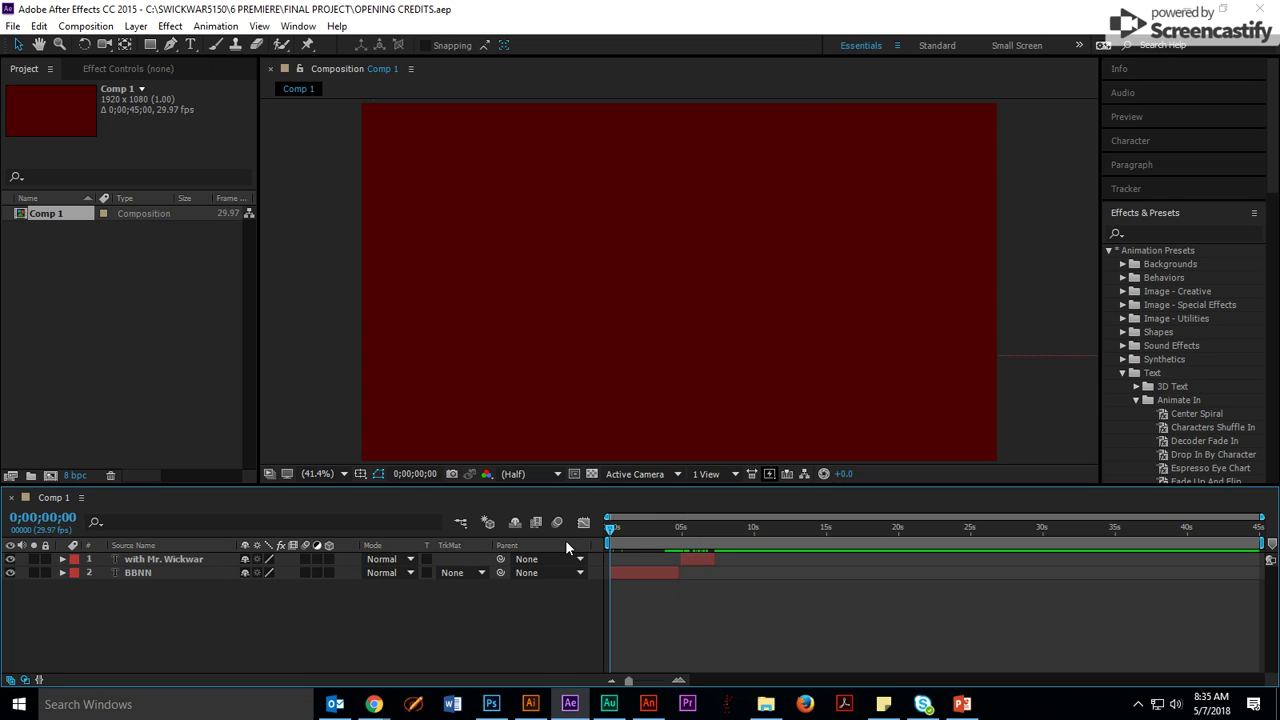
pyautogui.press('space')
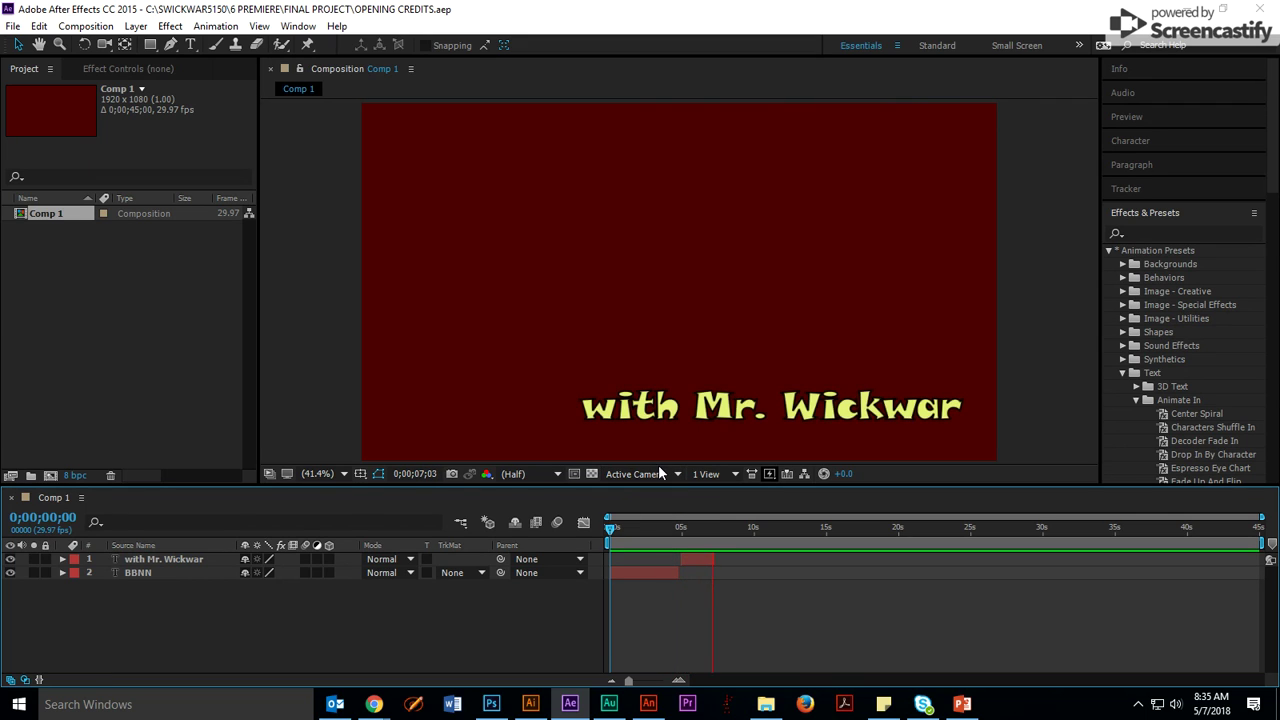
pyautogui.press('space')
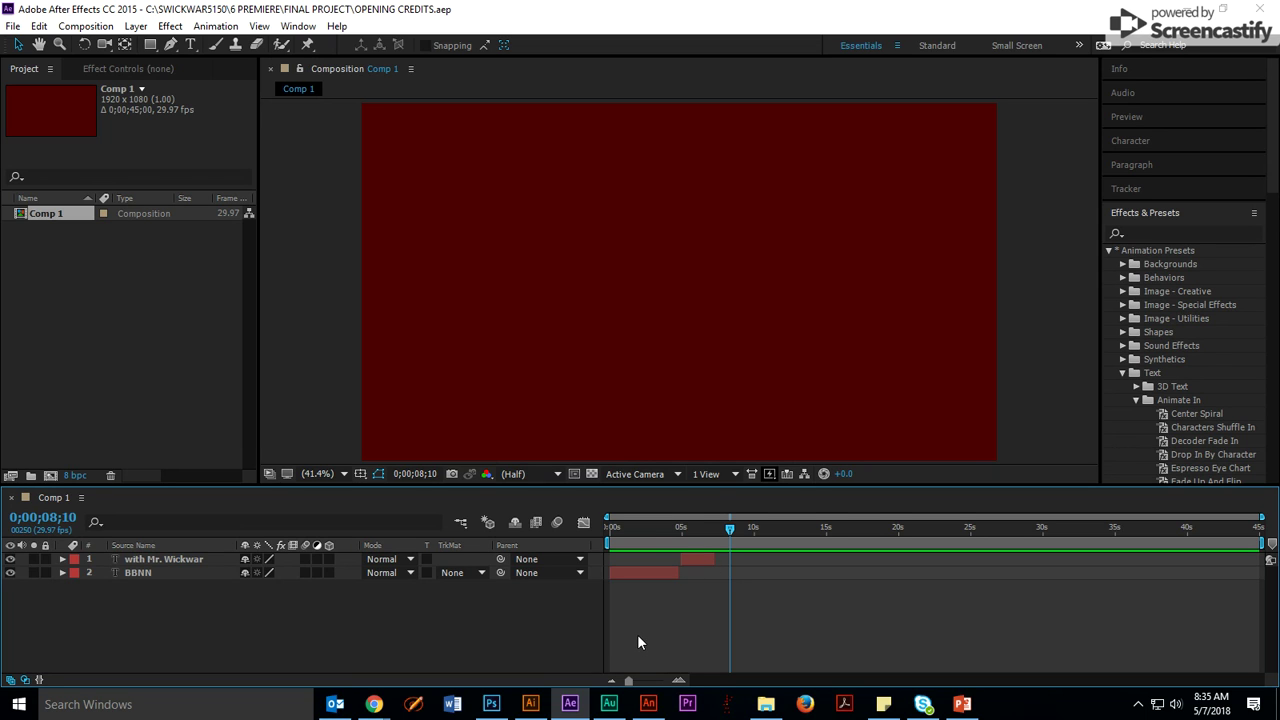
# - Look at the composition's export options, including Add to Adobe Media Encoder Queue, and minimize After Effects
pyautogui.click(12, 27)
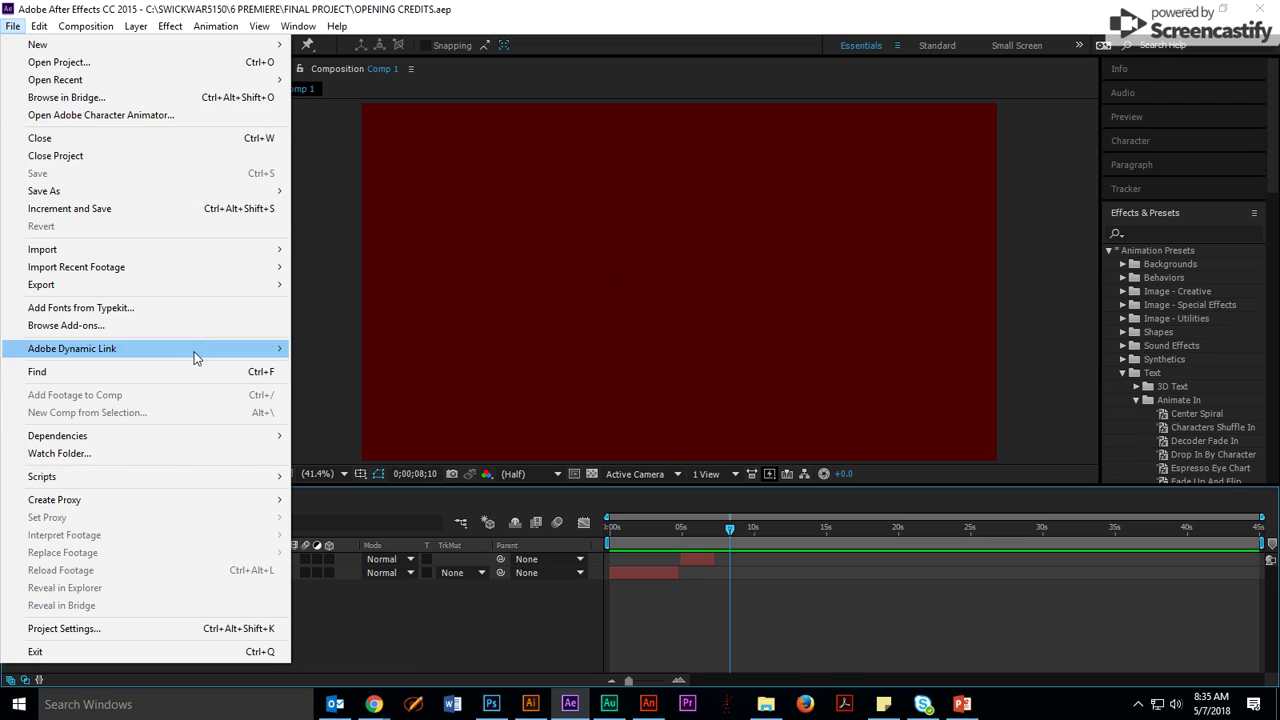
pyautogui.moveTo(266, 290)
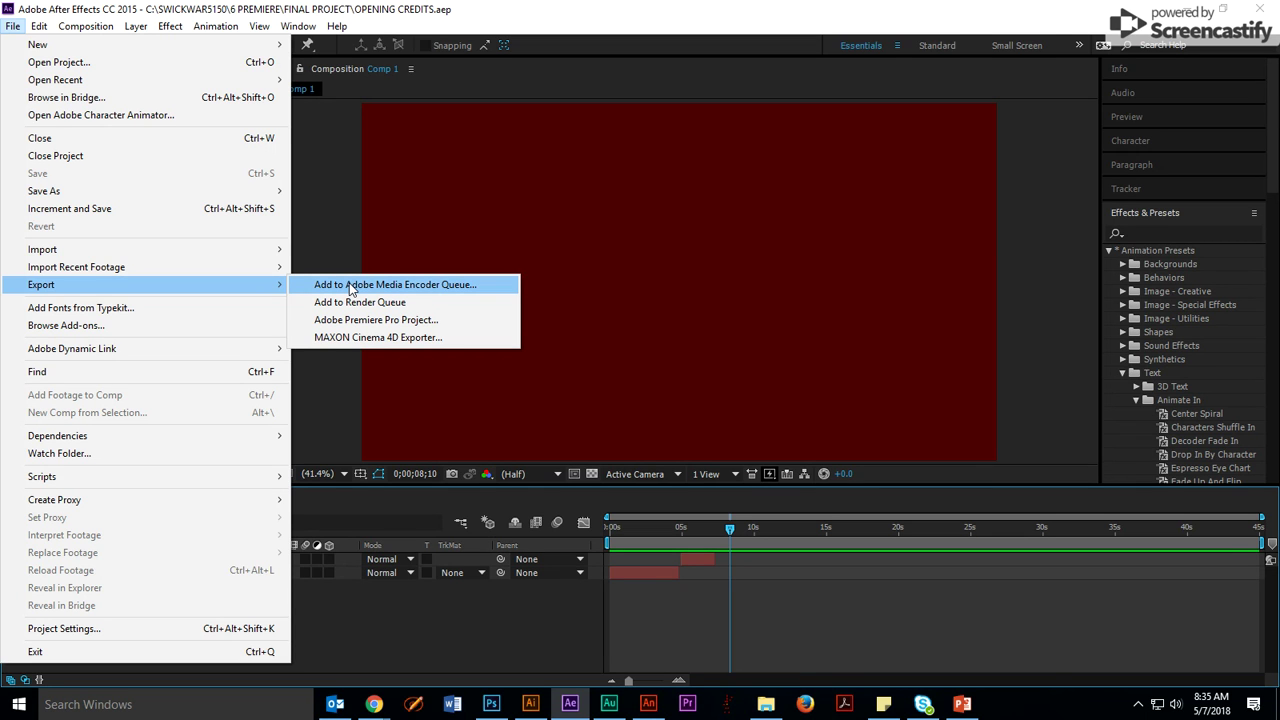
pyautogui.click(1184, 12)
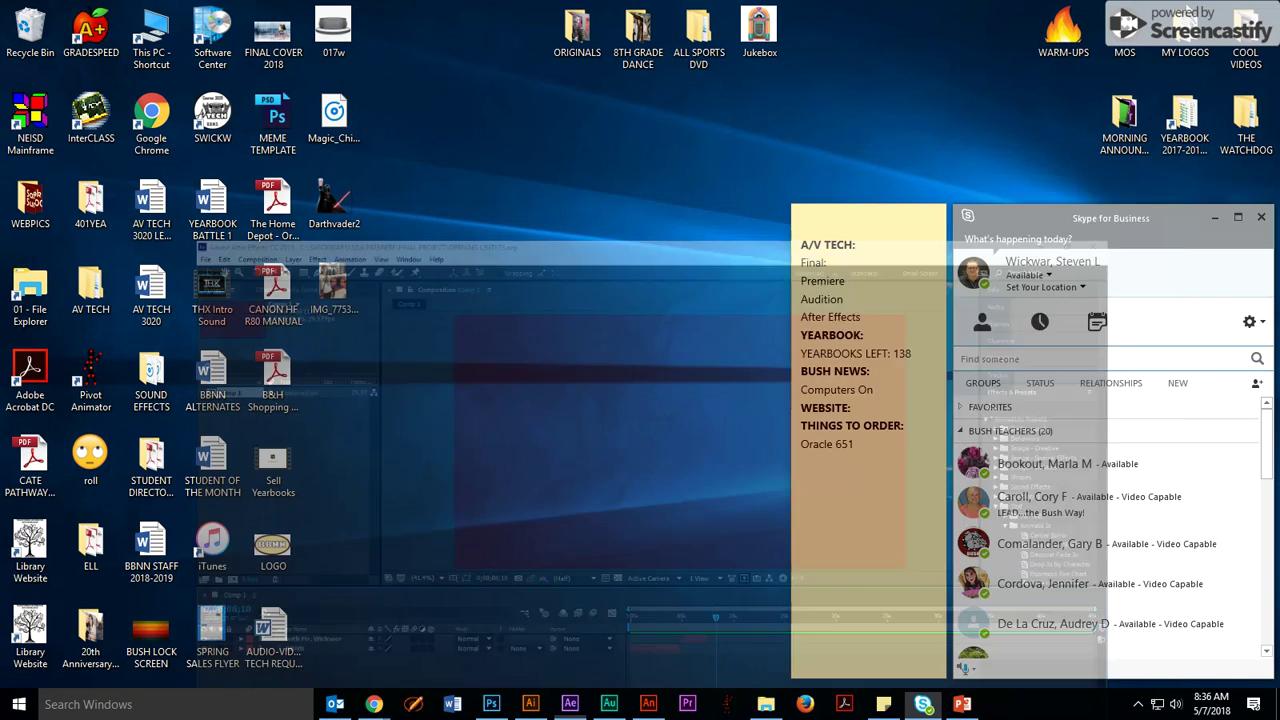
# - Switch to Audition, play Untitled 2.wav and look through the effects available for its first rack slot
pyautogui.click(607, 708)
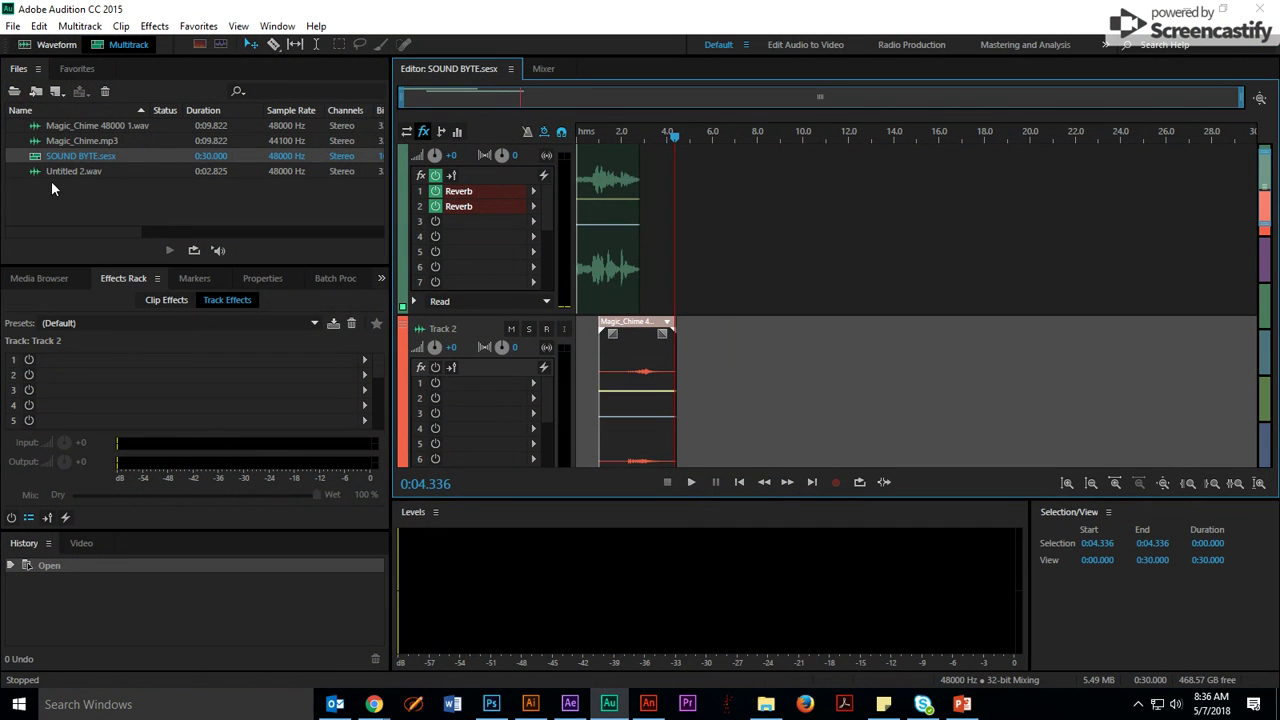
pyautogui.doubleClick(67, 173)
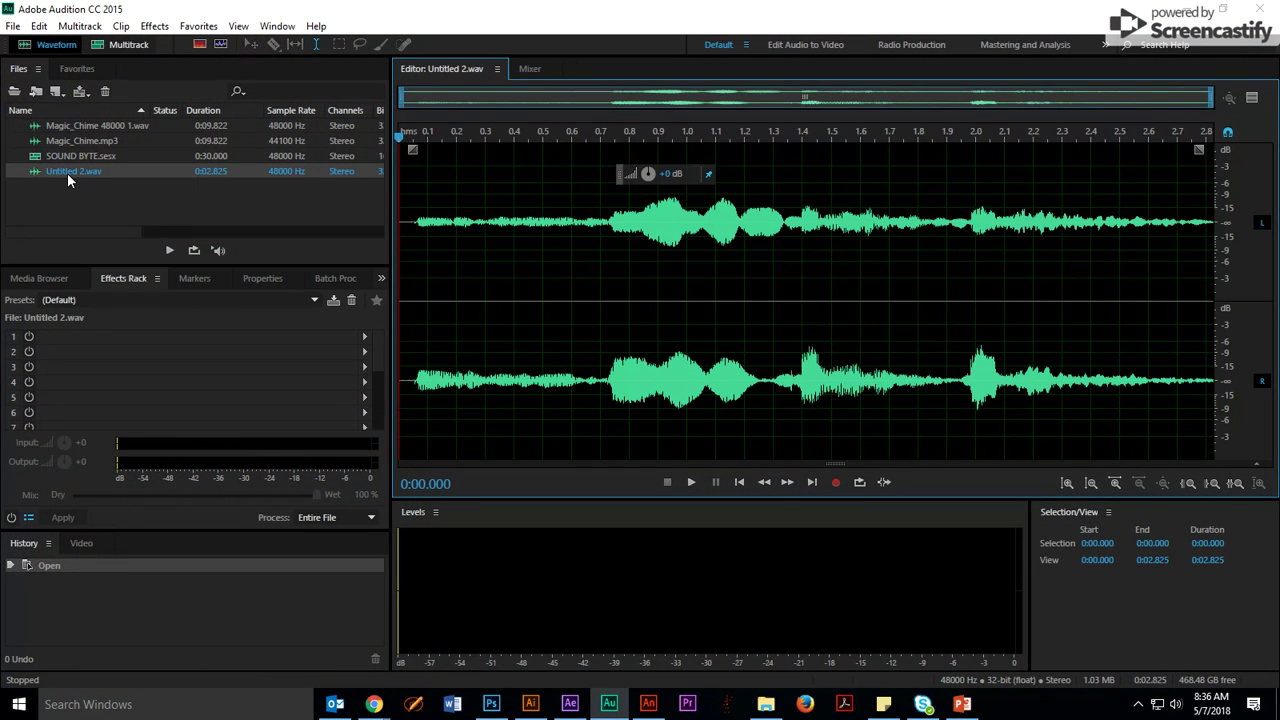
pyautogui.click(413, 220)
pyautogui.press('space')
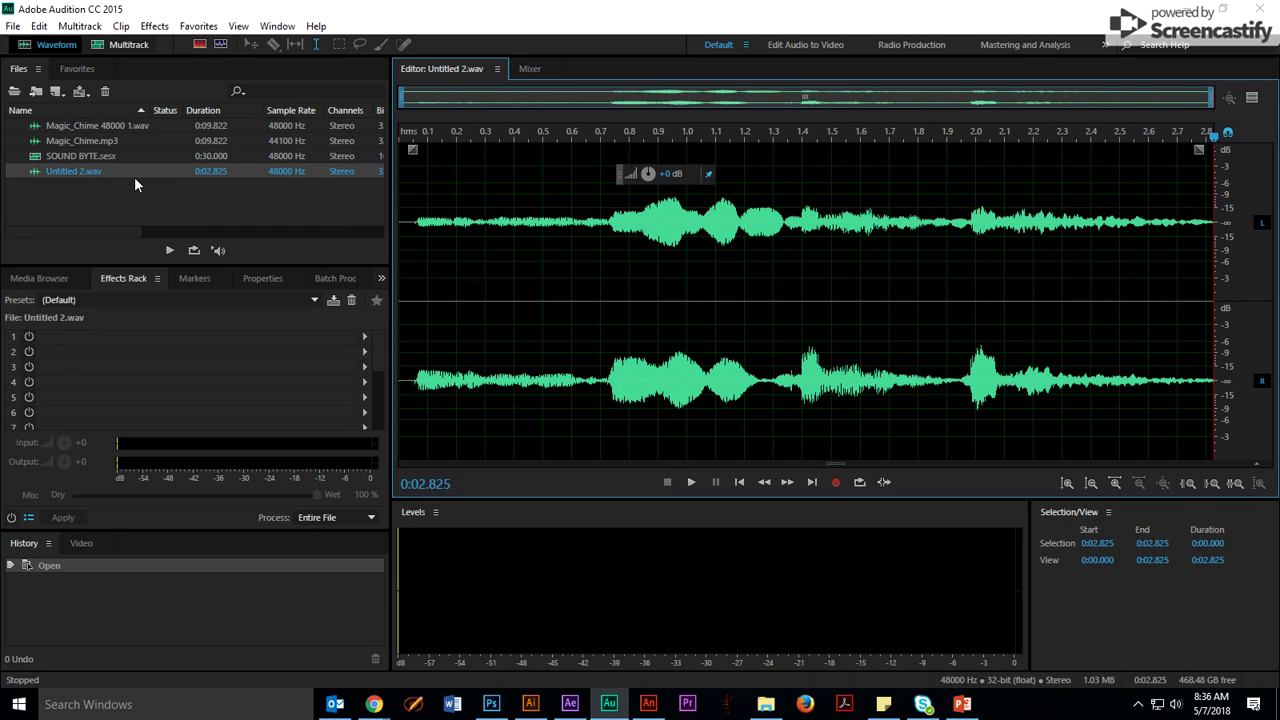
pyautogui.click(365, 341)
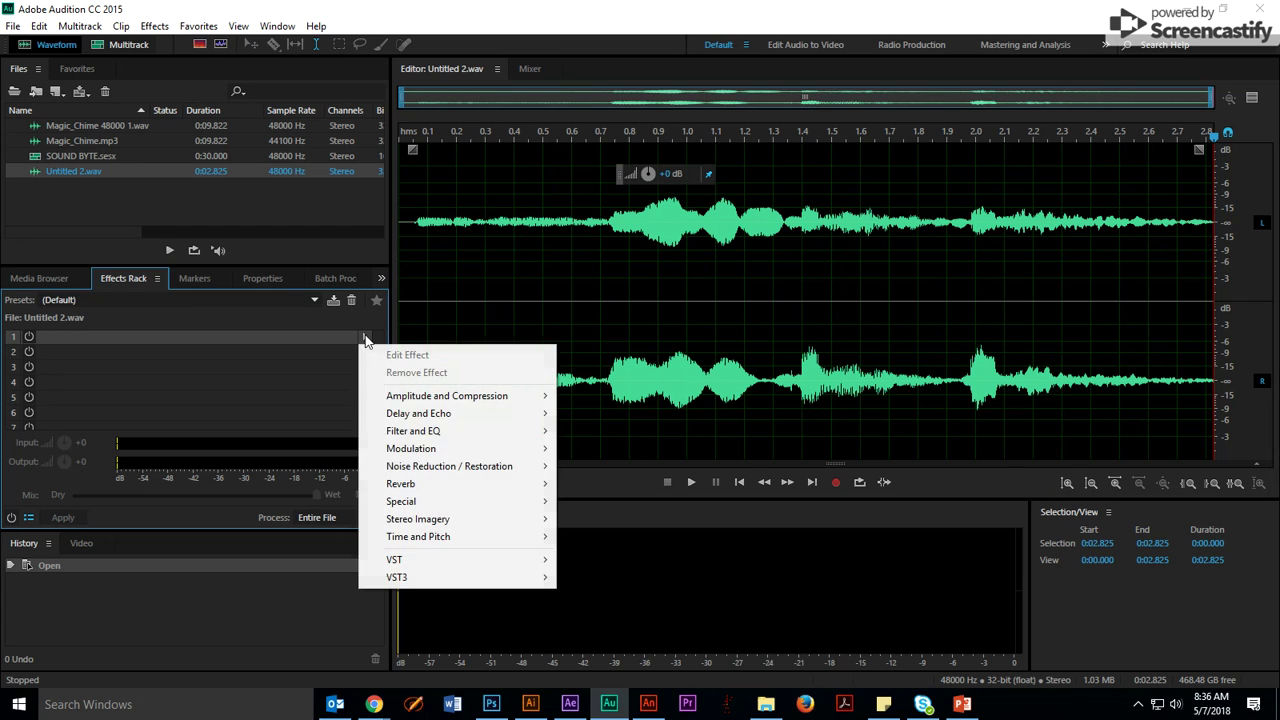
pyautogui.moveTo(424, 489)
# - Switch to Chrome and open the Audio Library in the YouTube channel's Creator Studio
pyautogui.click(373, 704)
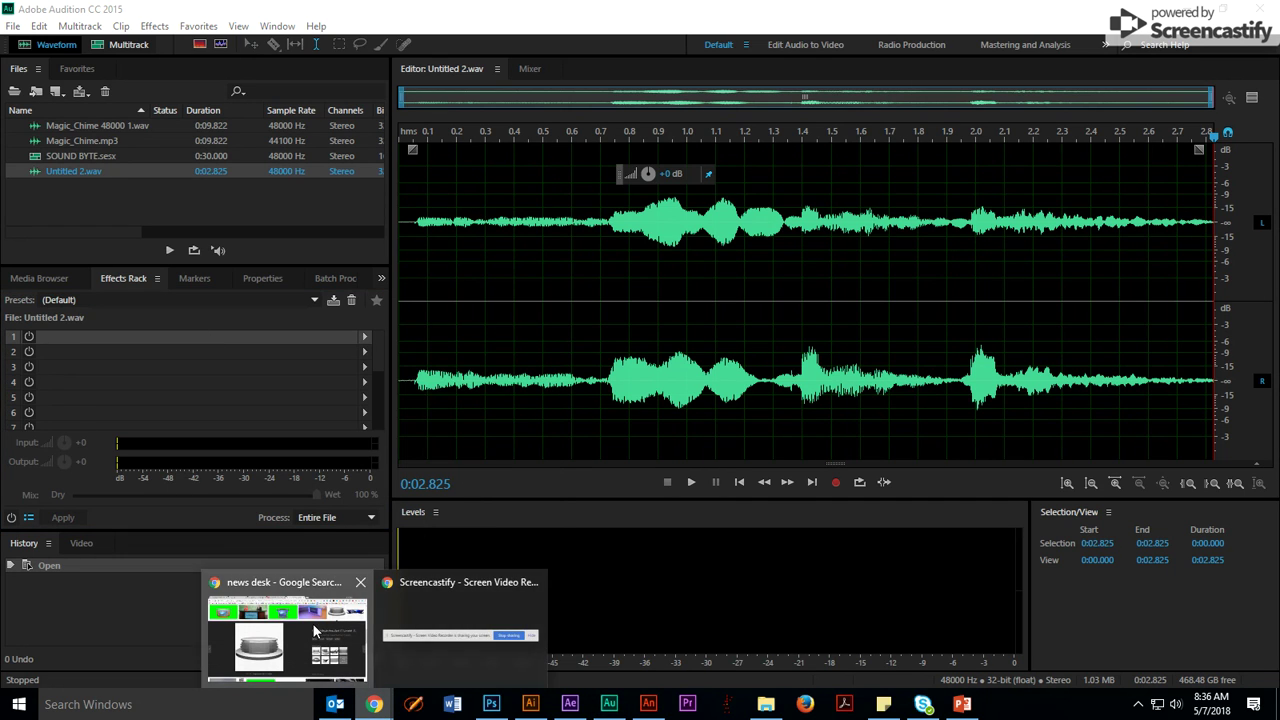
pyautogui.click(314, 632)
pyautogui.click(560, 12)
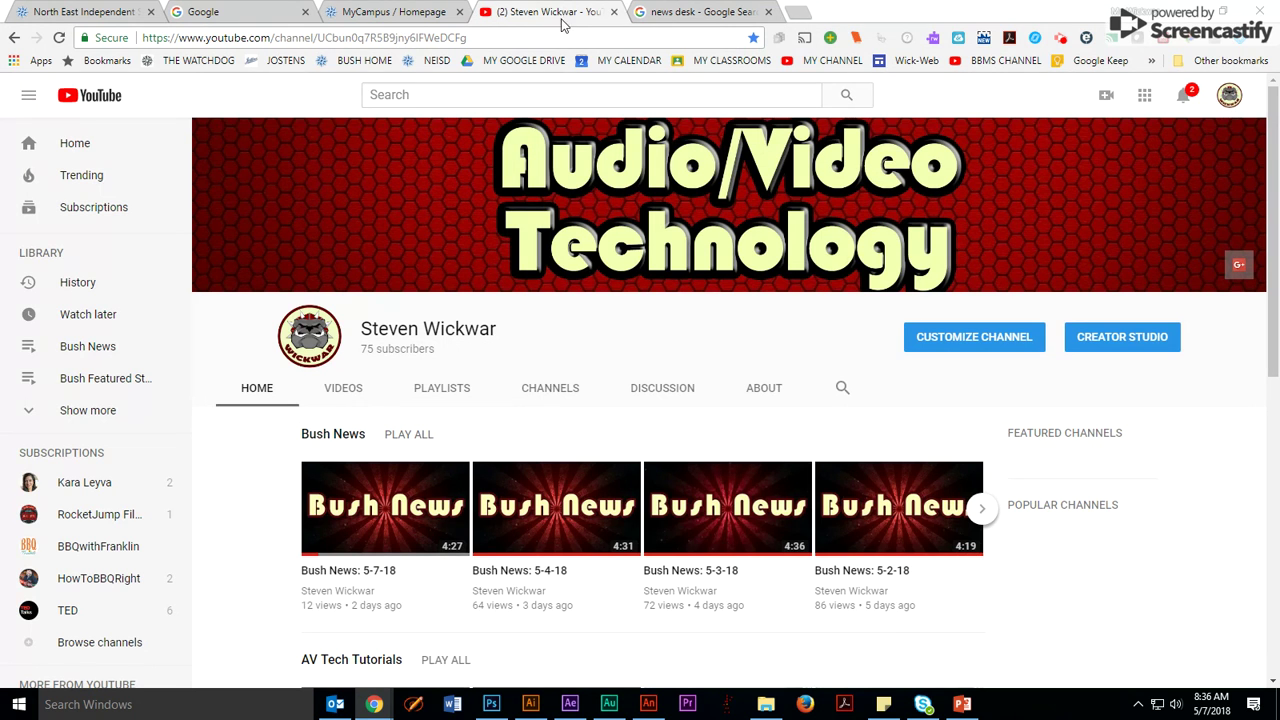
pyautogui.click(1121, 337)
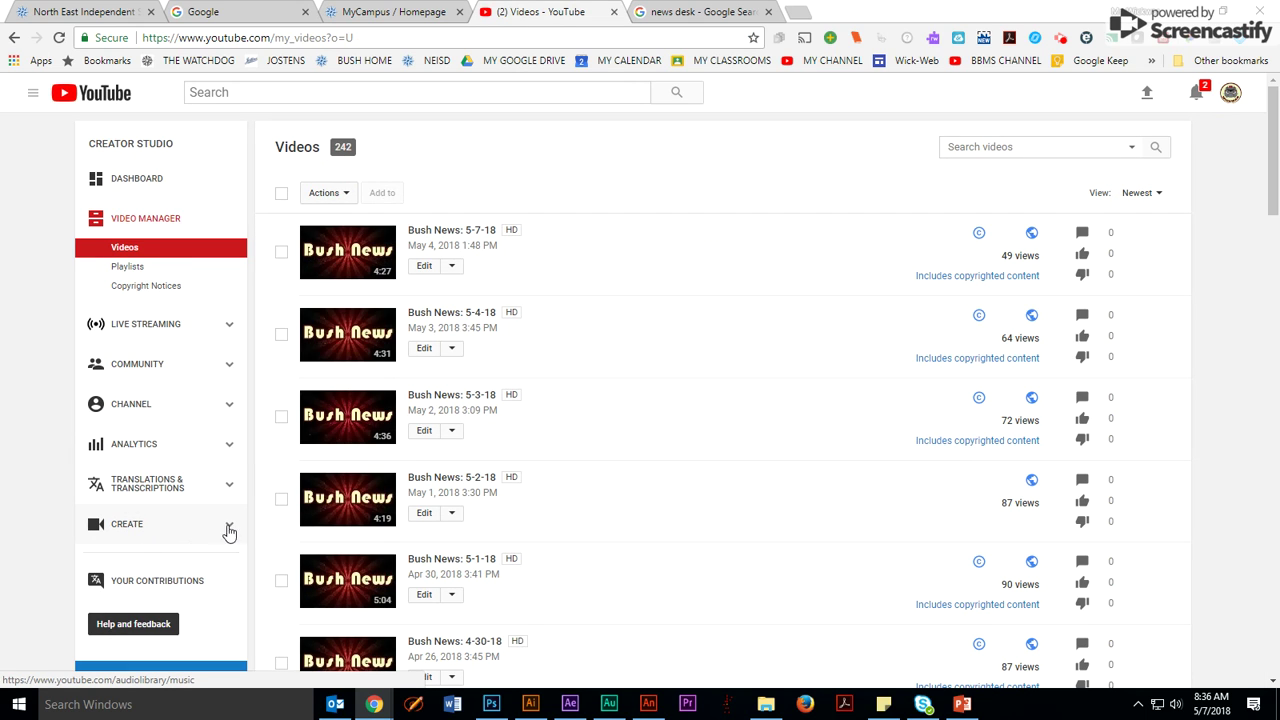
pyautogui.click(237, 528)
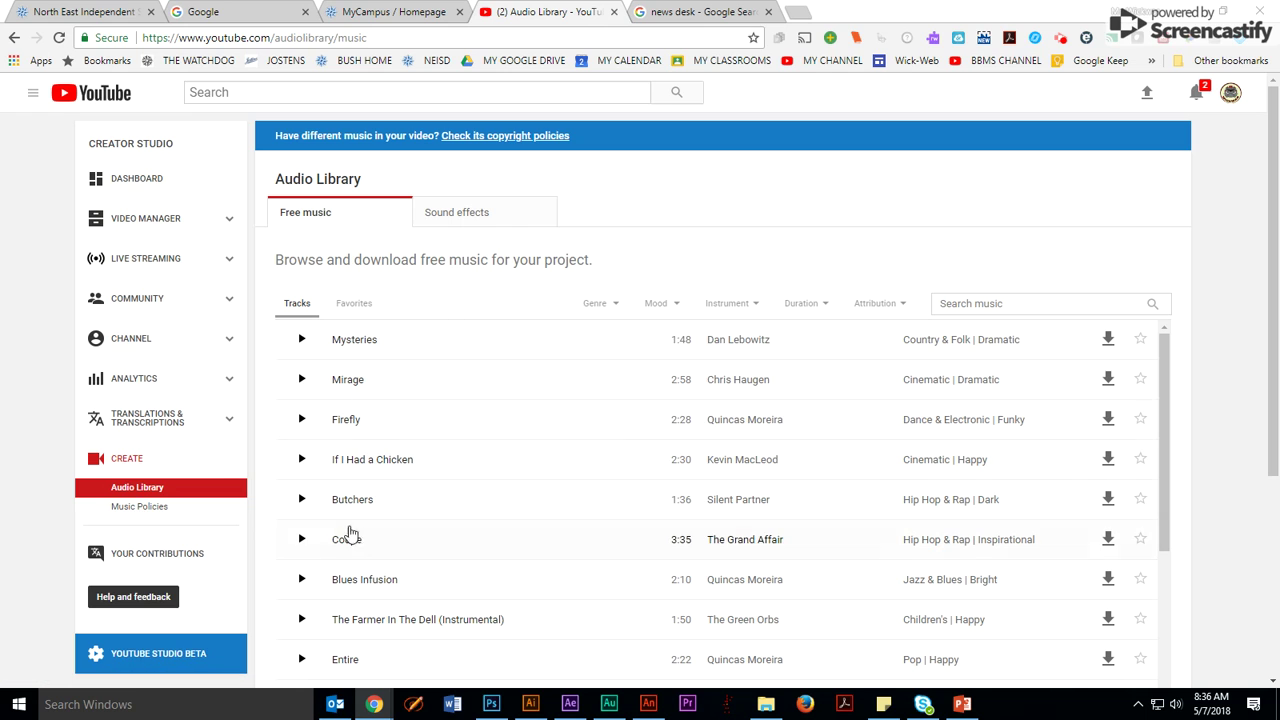
# - Search the library's sound effects for "chime"
pyautogui.click(448, 224)
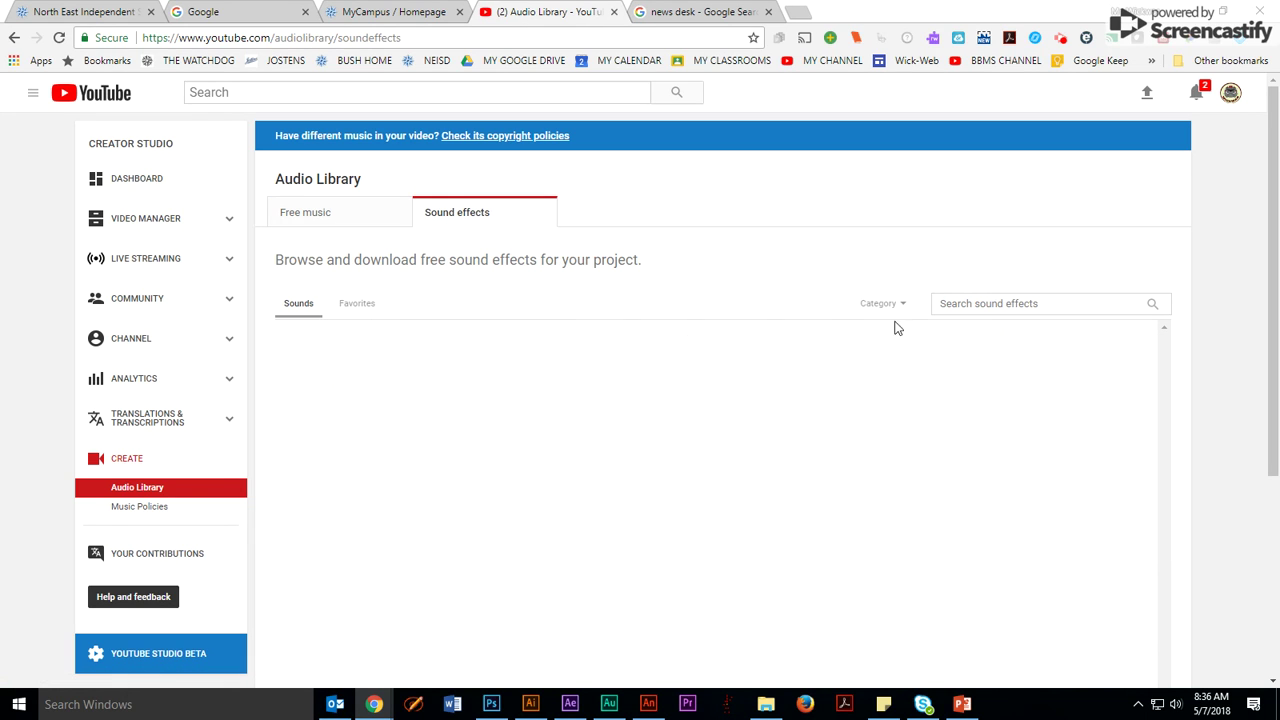
pyautogui.click(995, 303)
pyautogui.write('chime')
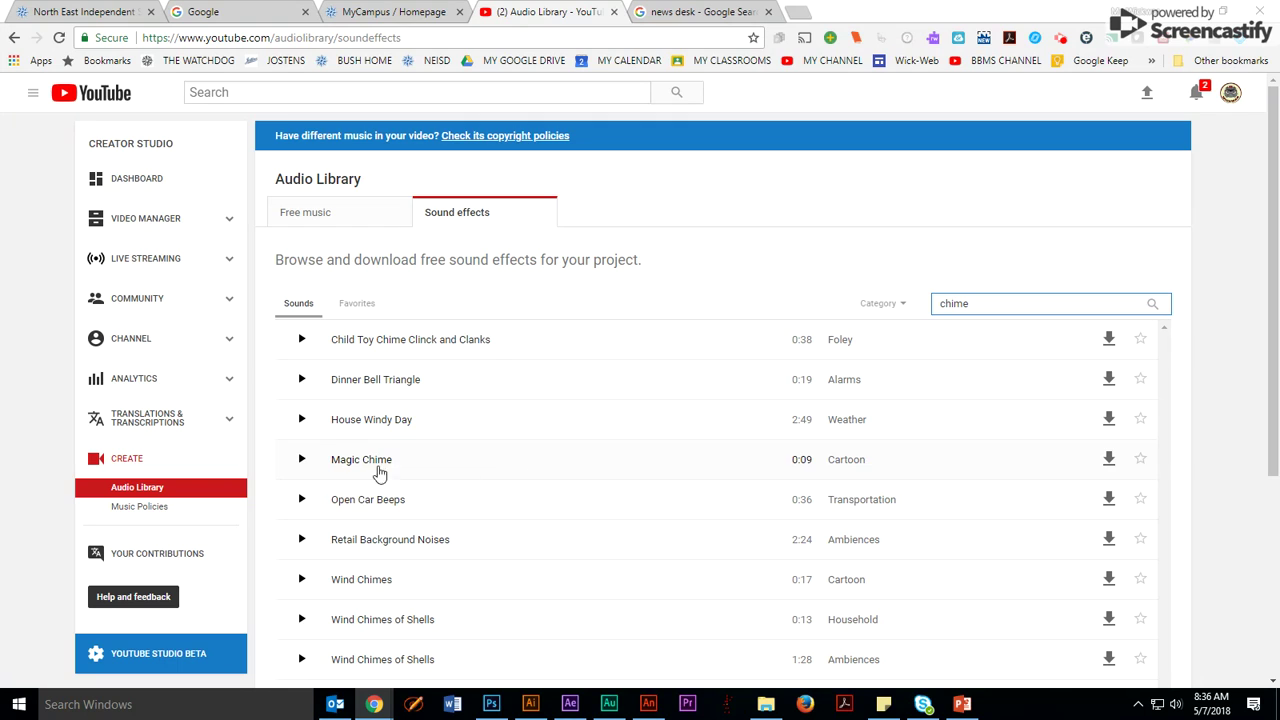
# - Preview the Dinner Bell Triangle and Magic Chime sound effects and download Magic Chime
pyautogui.click(302, 380)
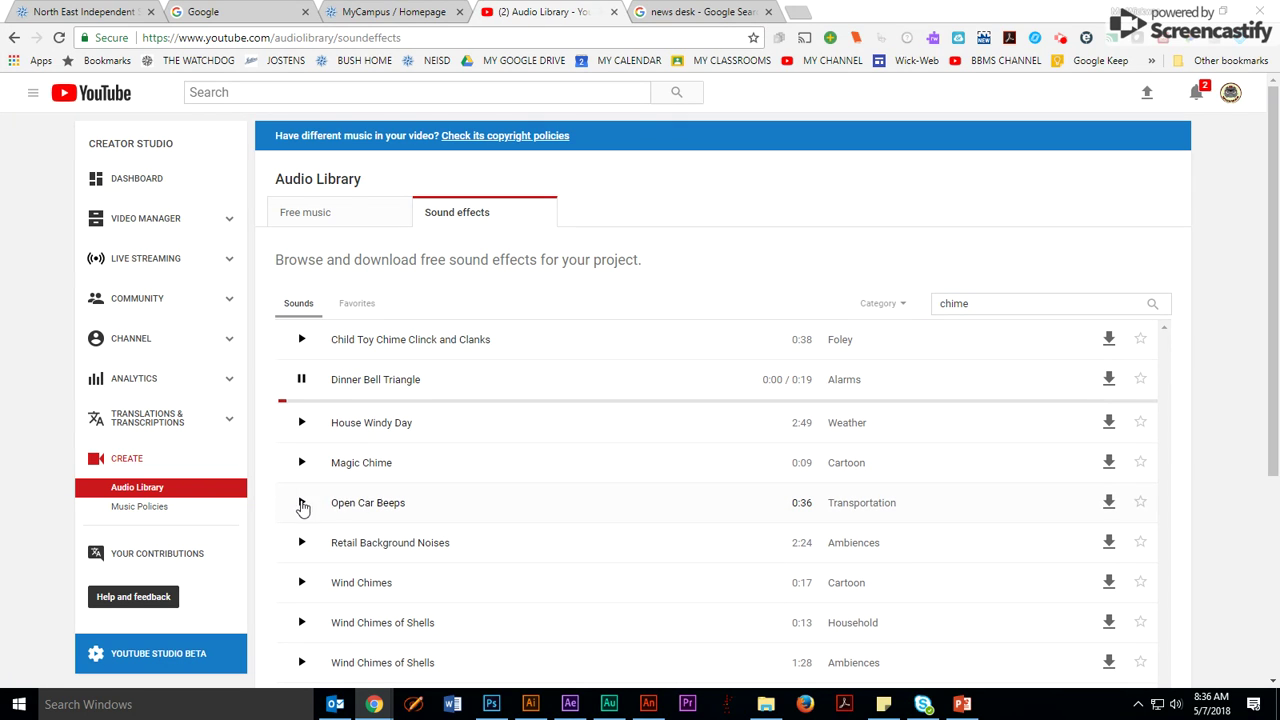
pyautogui.click(301, 463)
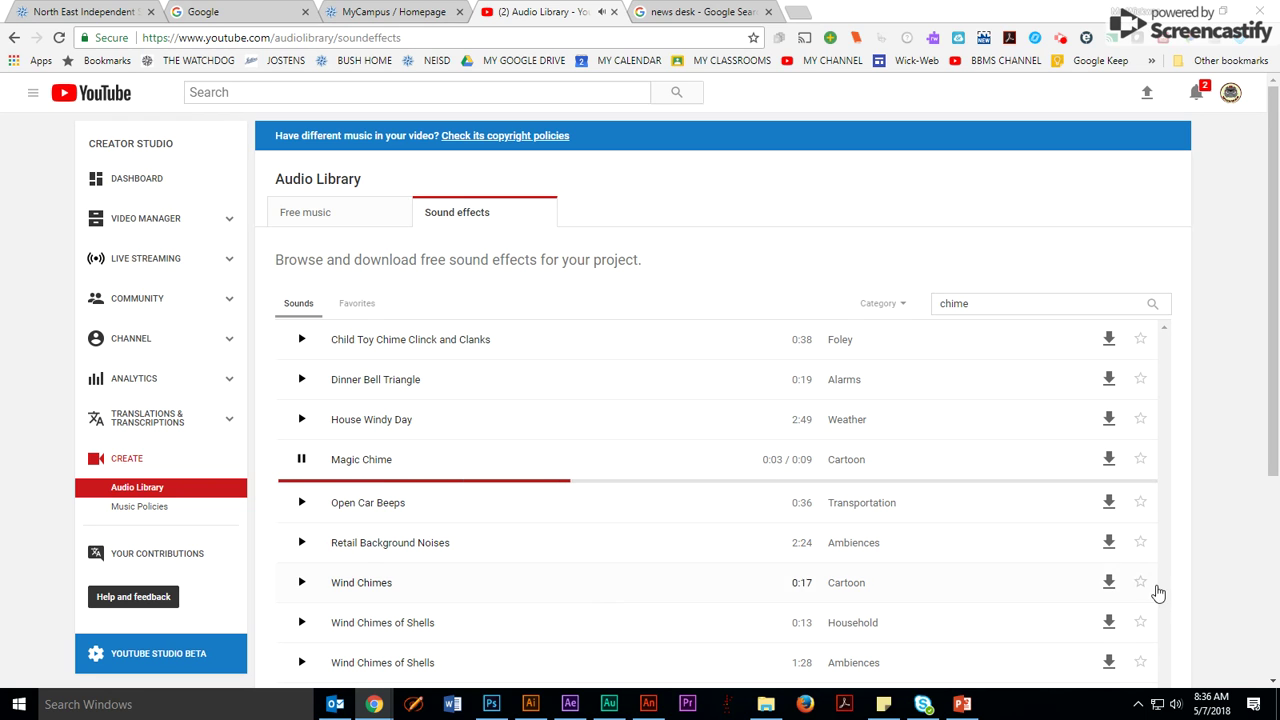
pyautogui.click(1113, 464)
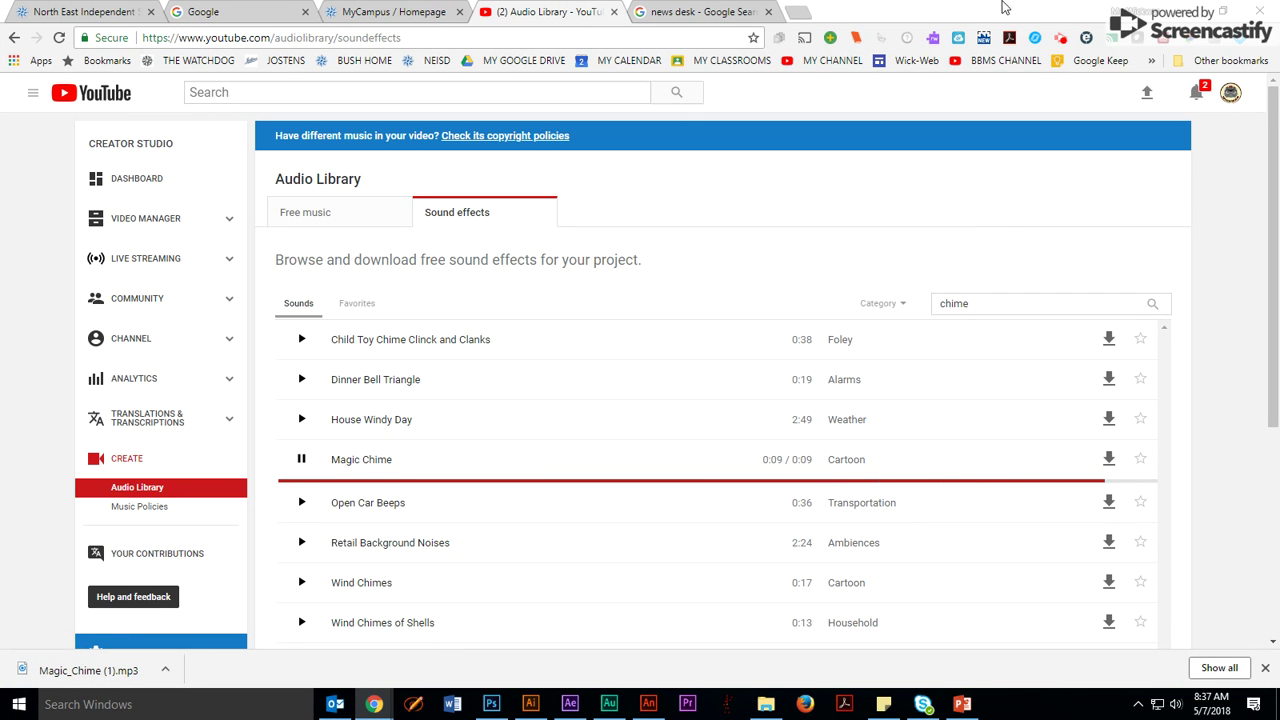
# - Shrink the browser window, copy the downloaded Magic_Chime (1).mp3 onto the desktop and minimize the browser
pyautogui.click(1222, 10)
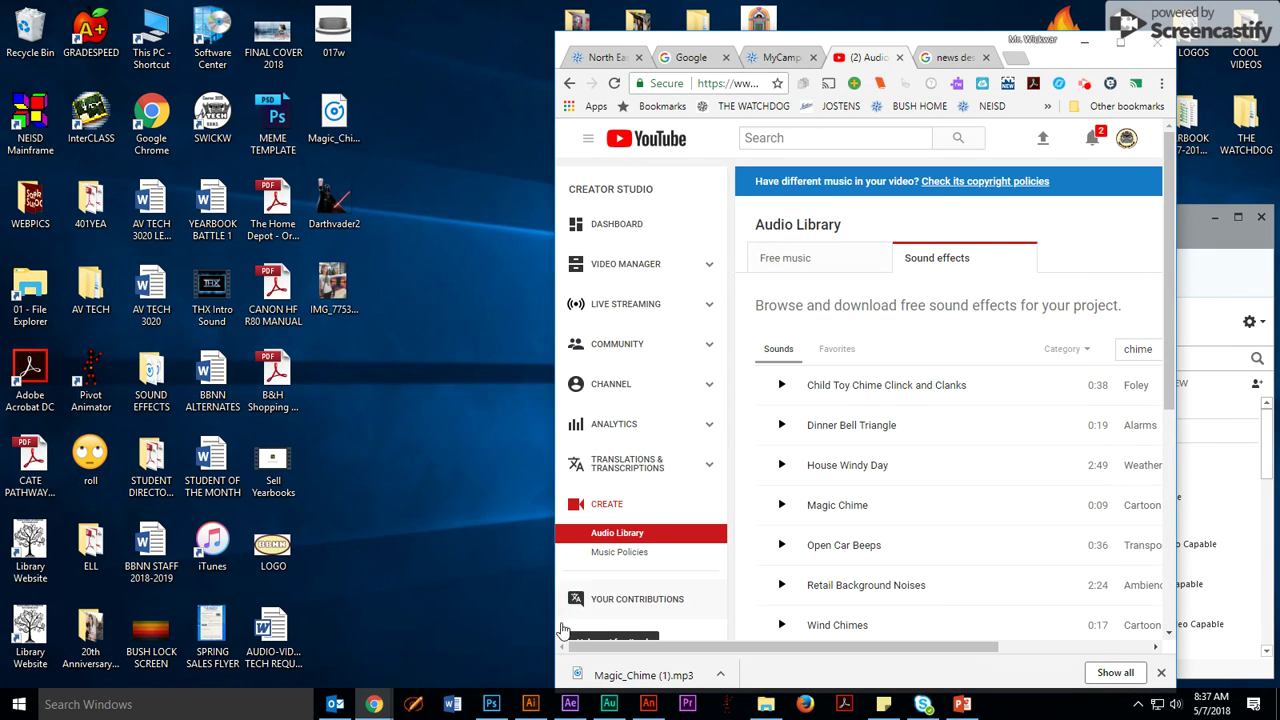
pyautogui.moveTo(640, 675); pyautogui.dragTo(397, 486)
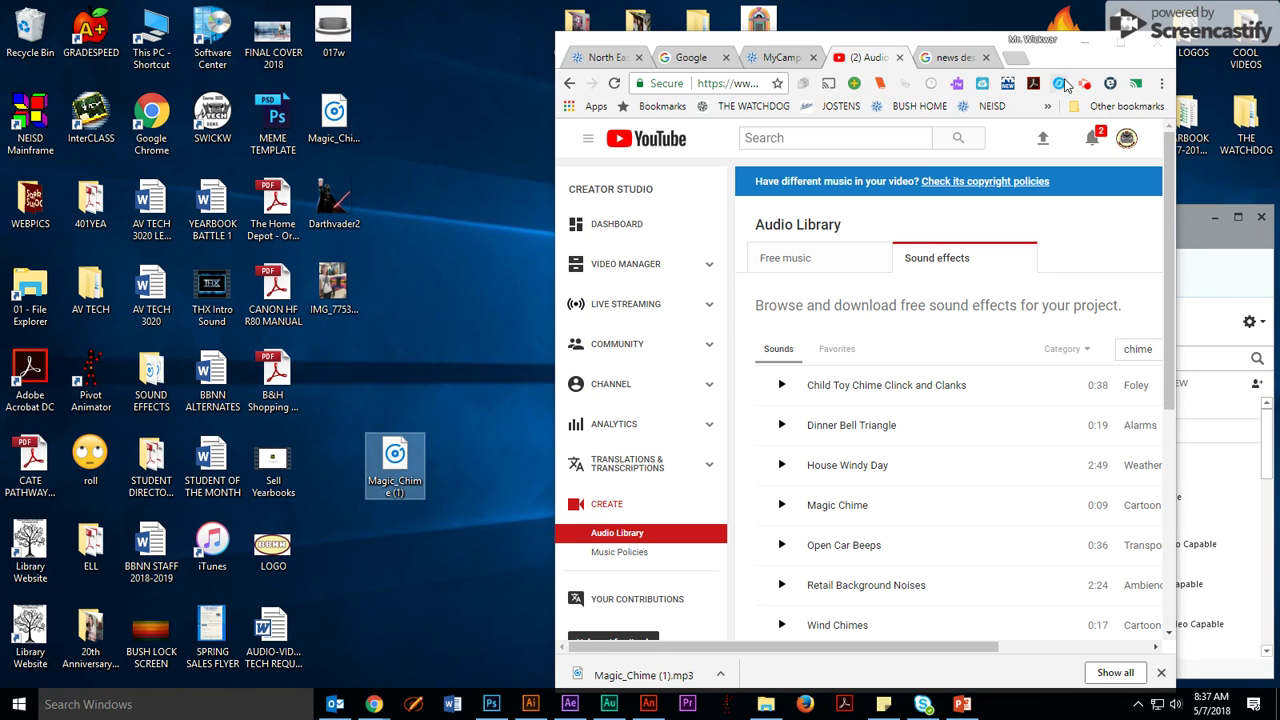
pyautogui.click(1085, 43)
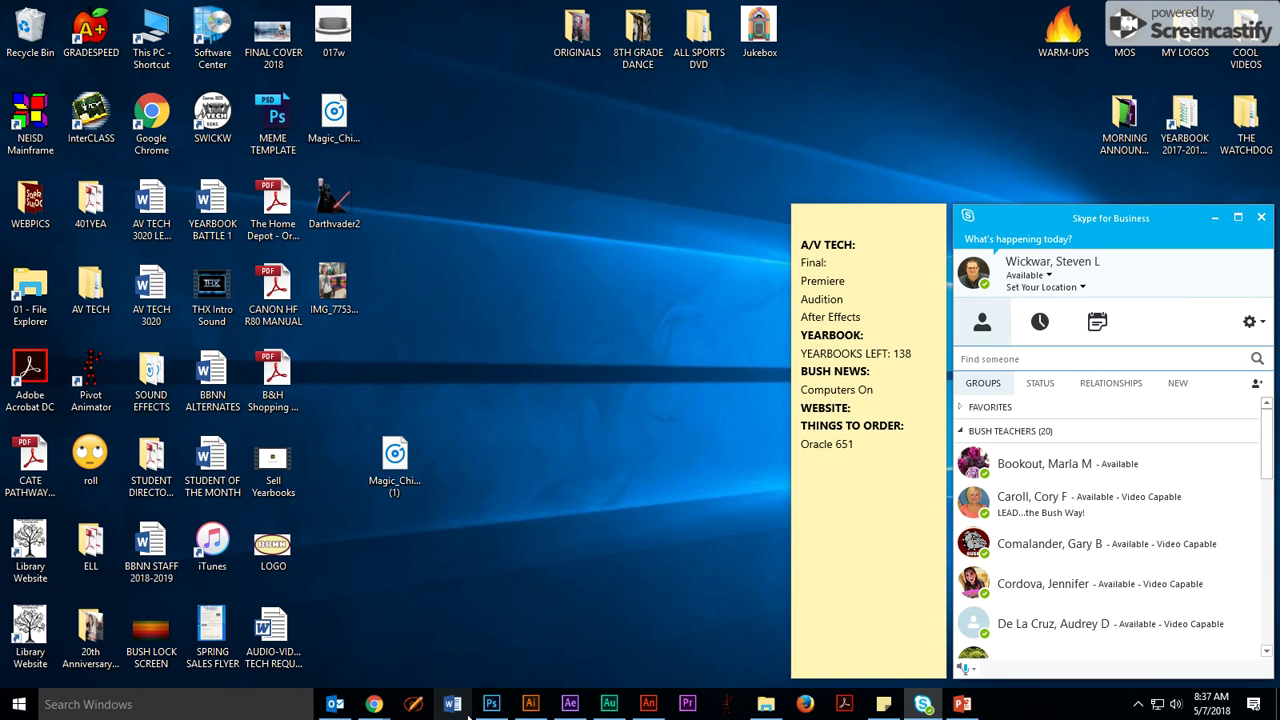
# - Switch to Audition and look up the options for importing a file
pyautogui.click(606, 706)
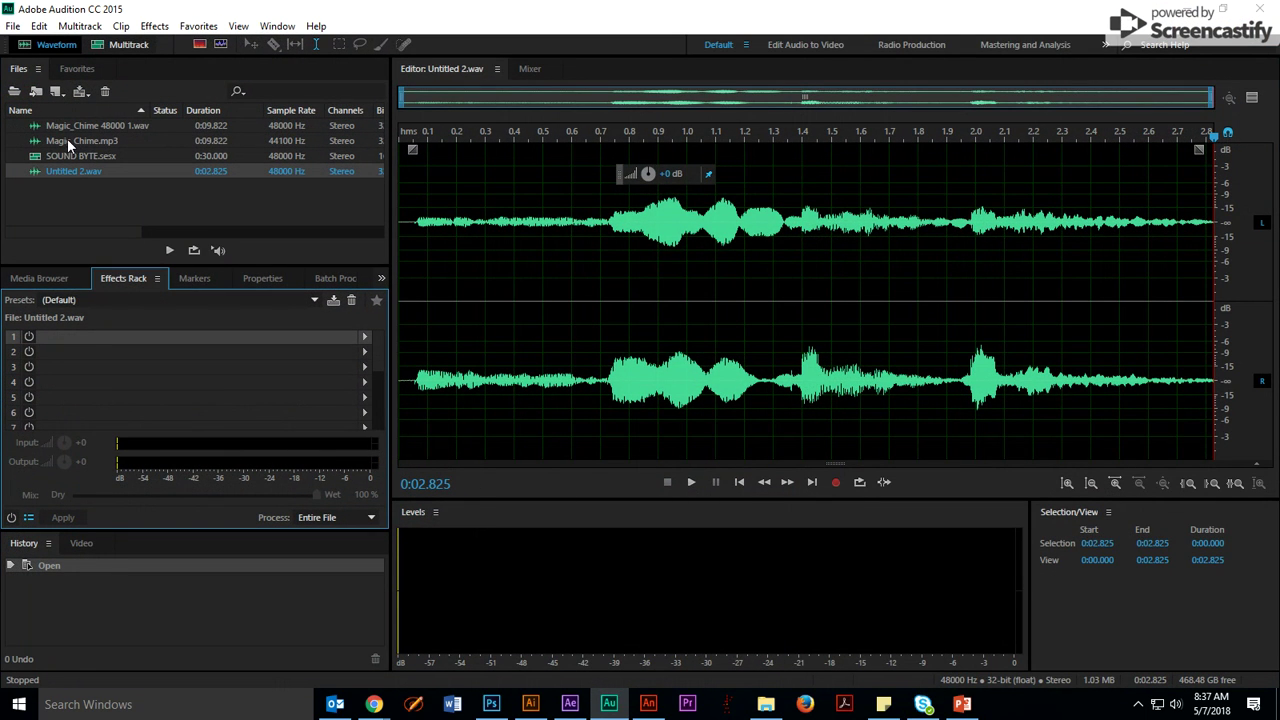
pyautogui.click(13, 26)
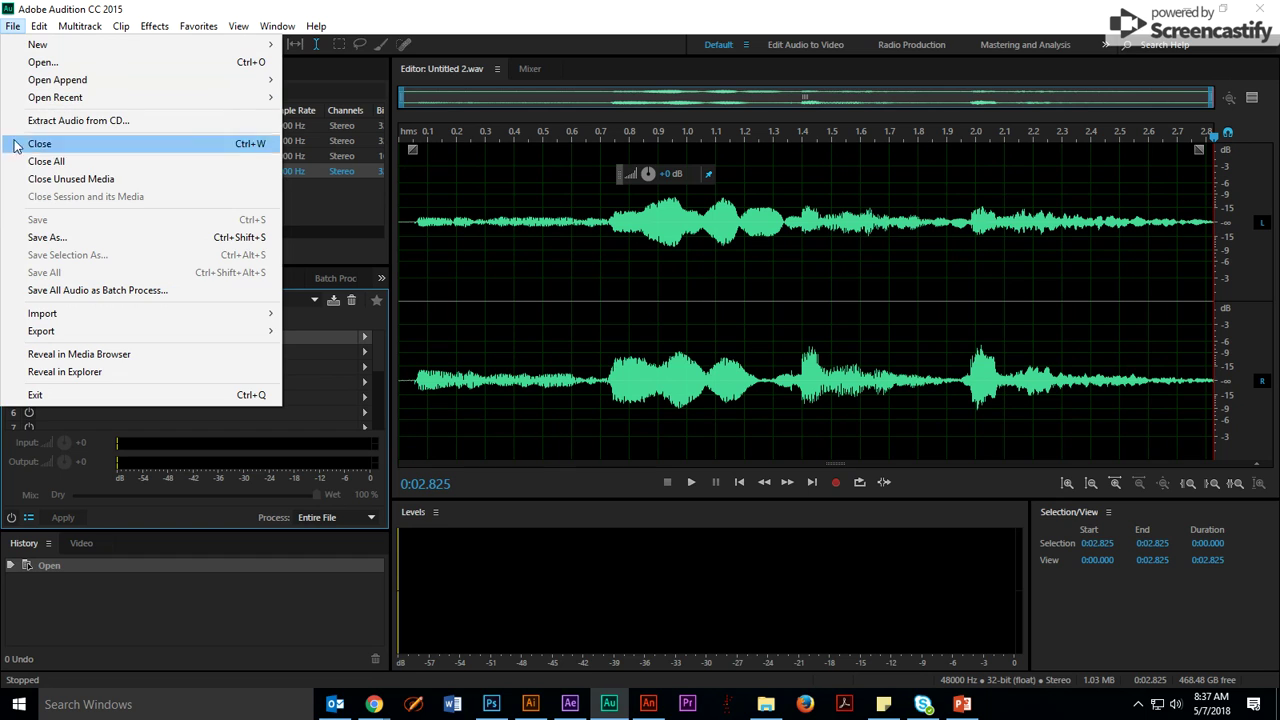
pyautogui.moveTo(240, 316)
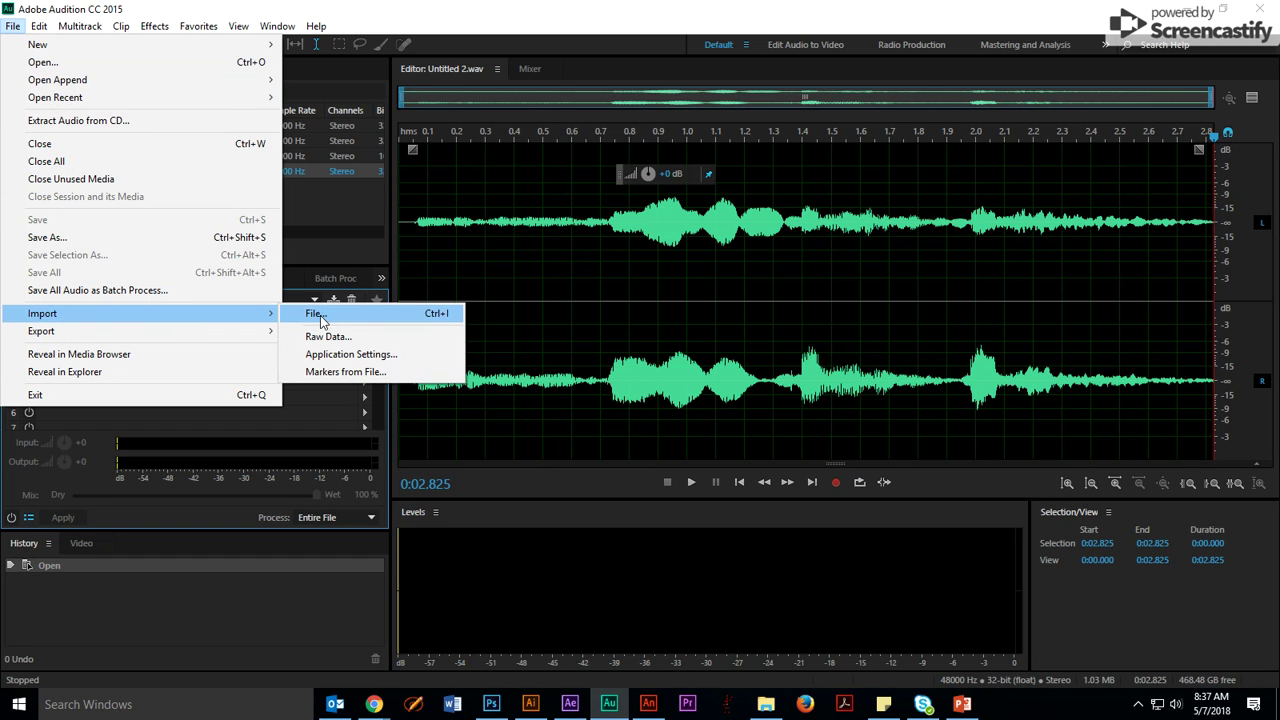
pyautogui.click(370, 180)
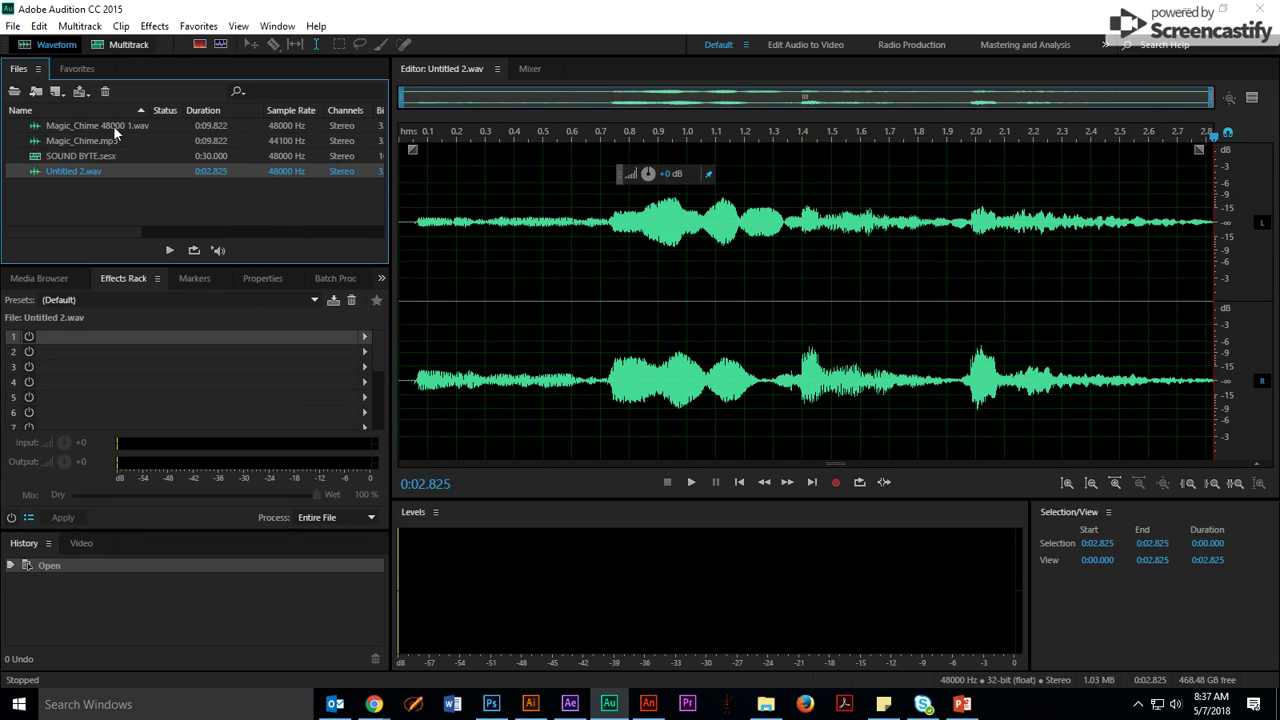
# - Open Magic_Chime.mp3 in the waveform editor and play it
pyautogui.doubleClick(79, 135)
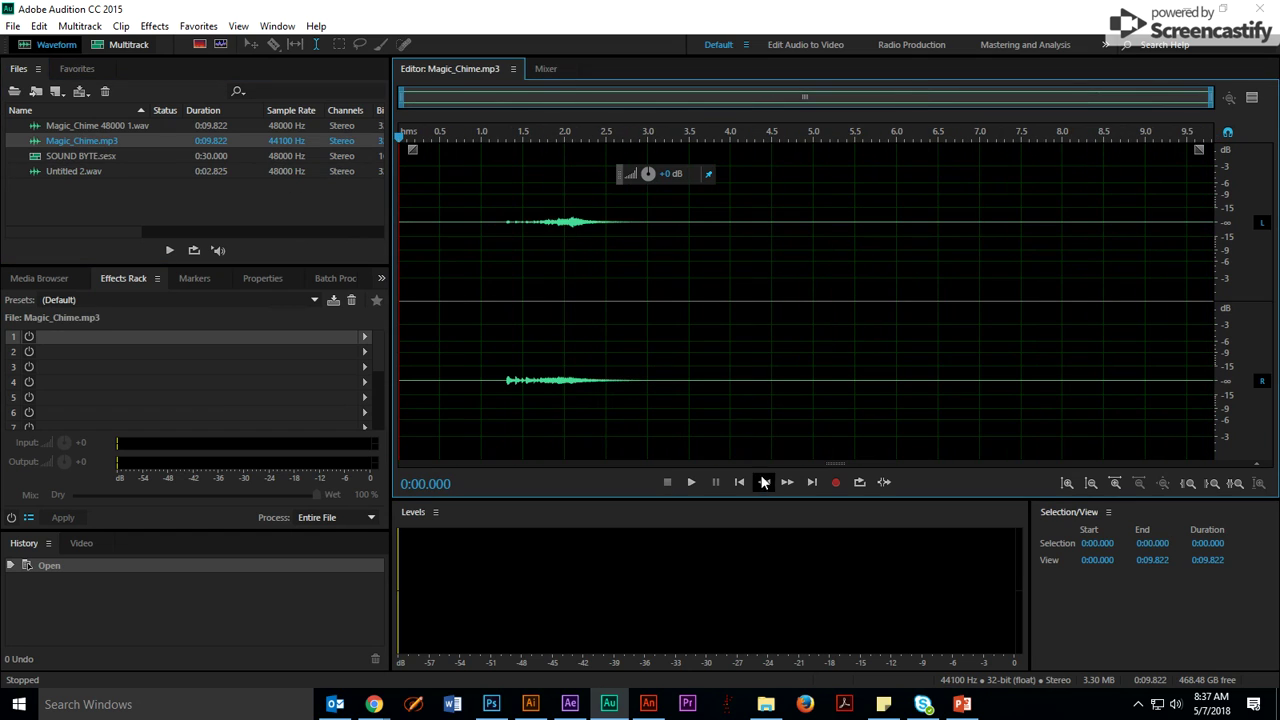
pyautogui.click(691, 483)
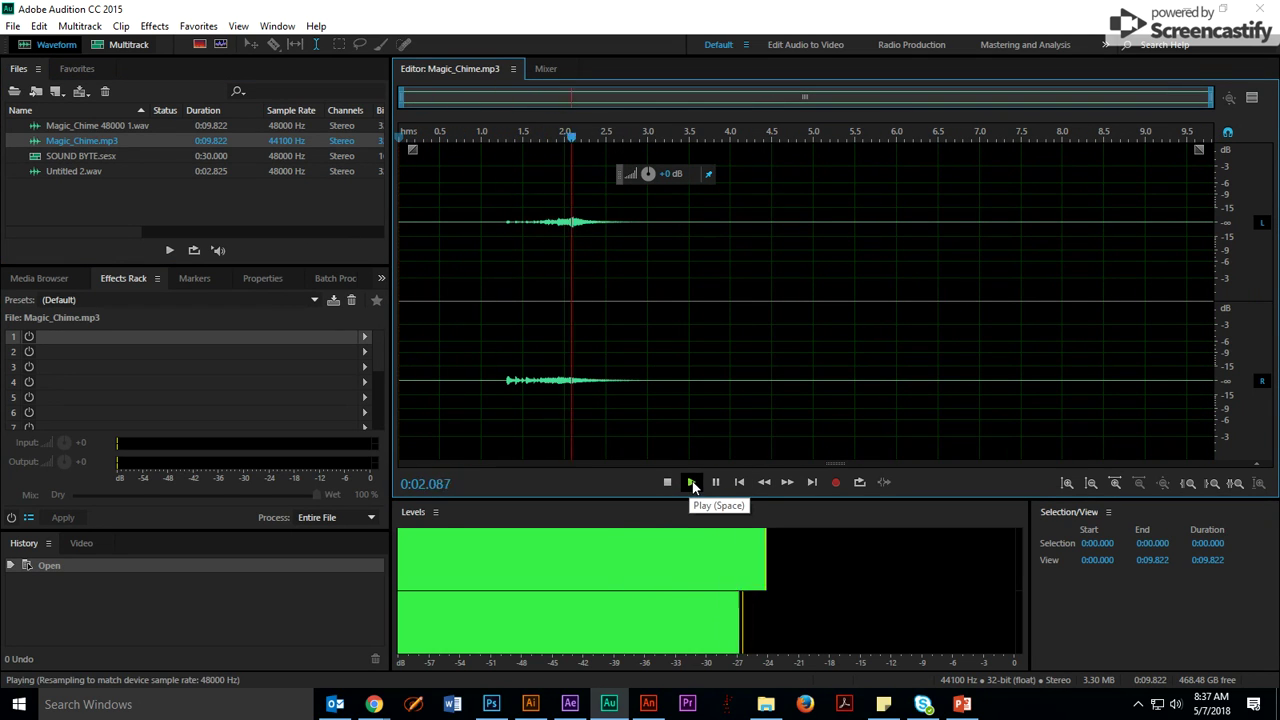
pyautogui.click(667, 482)
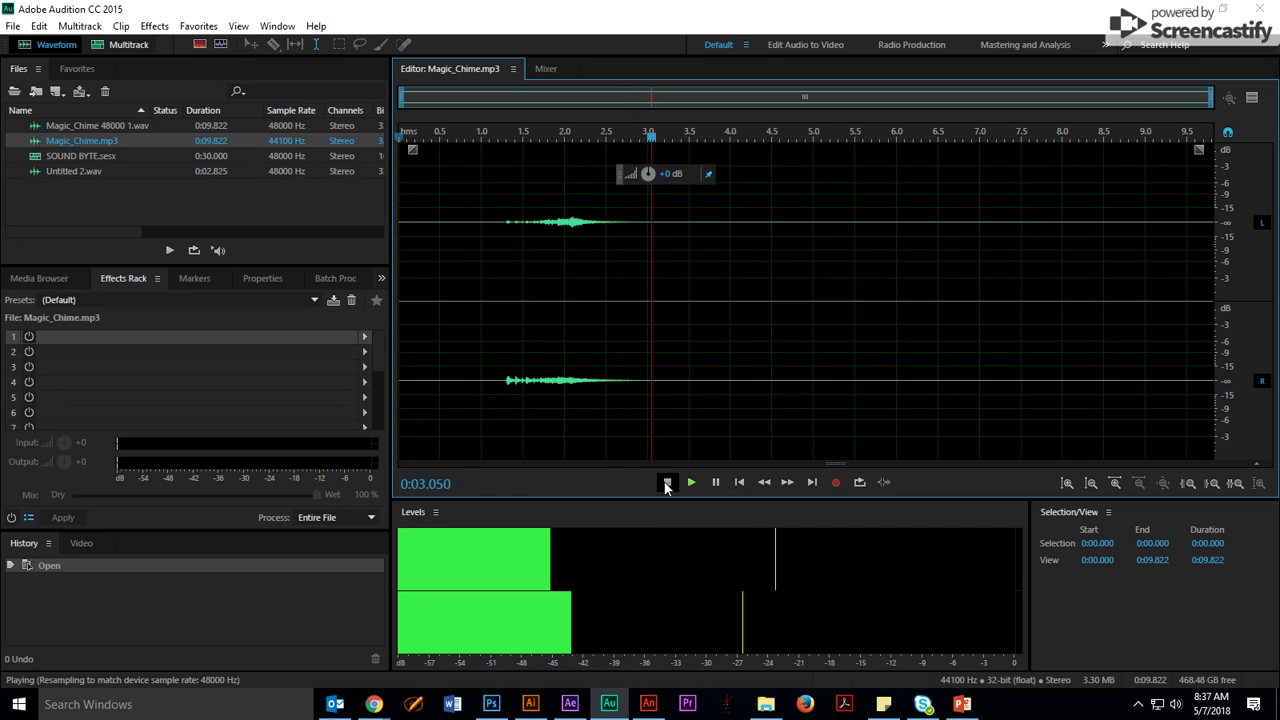
# - Open the SOUND BYTE.sesx multitrack session and play it from the start
pyautogui.doubleClick(84, 156)
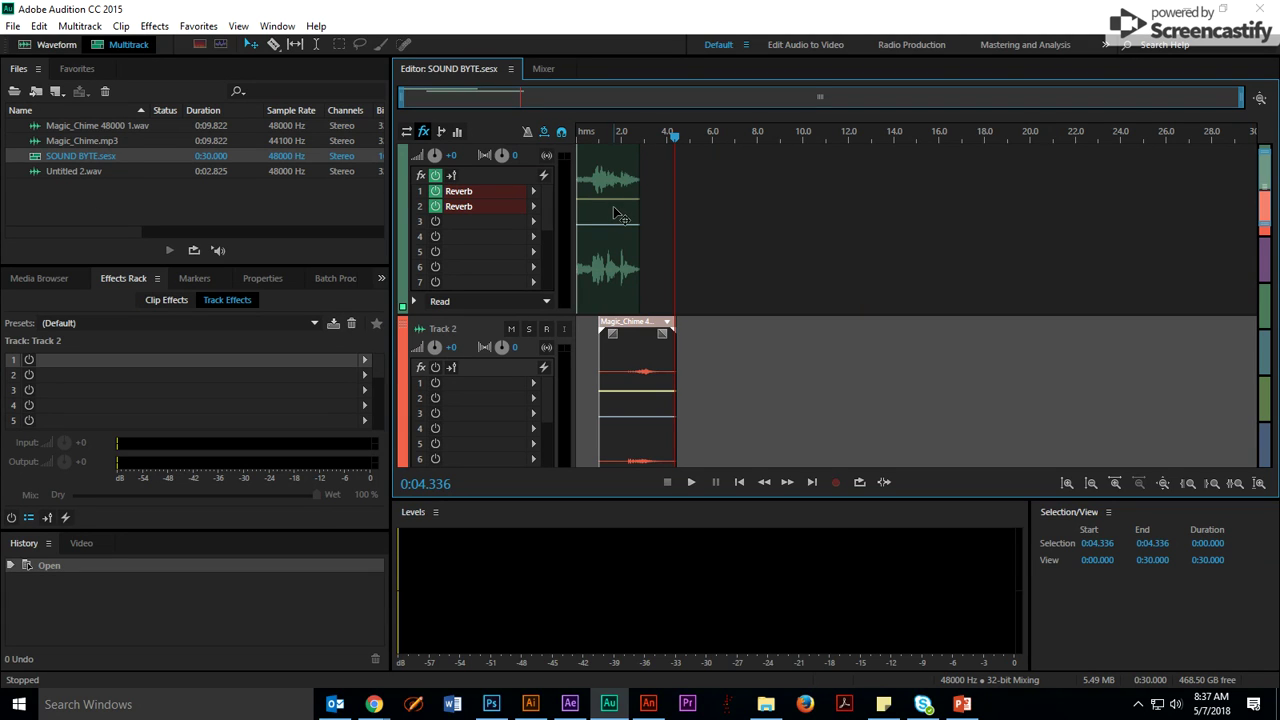
pyautogui.moveTo(675, 137); pyautogui.dragTo(625, 136)
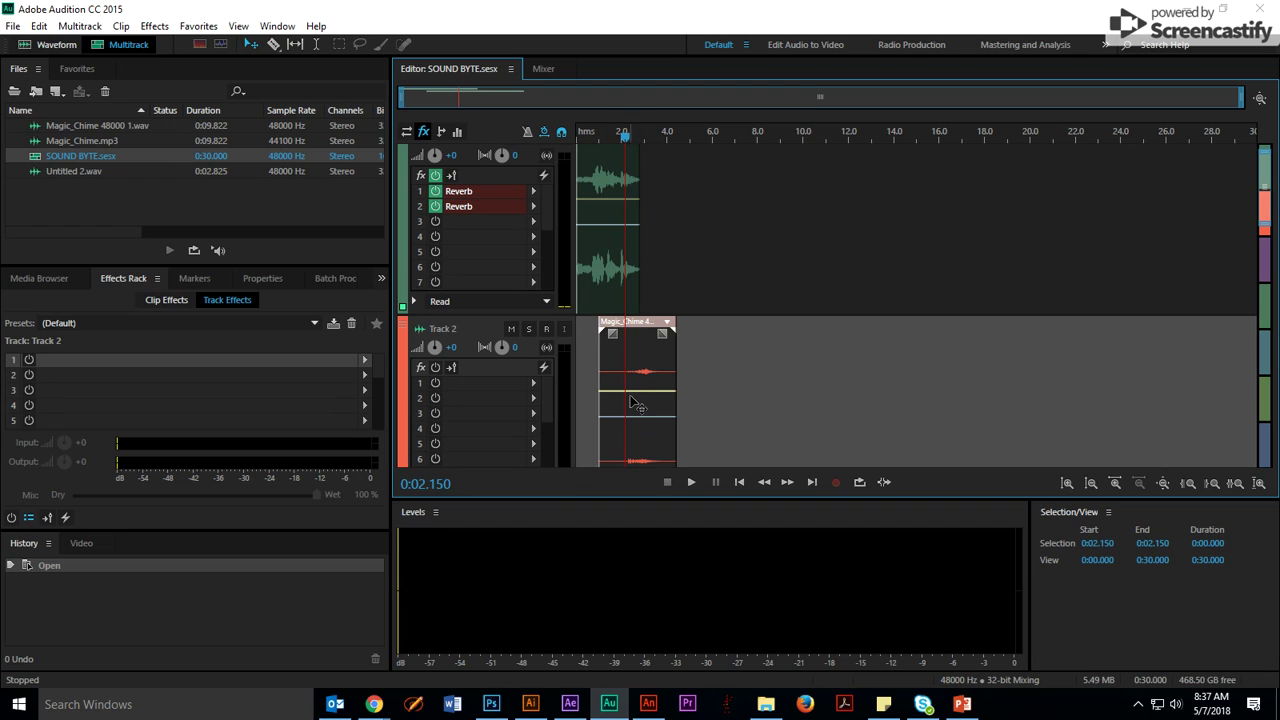
pyautogui.moveTo(623, 134); pyautogui.dragTo(446, 179)
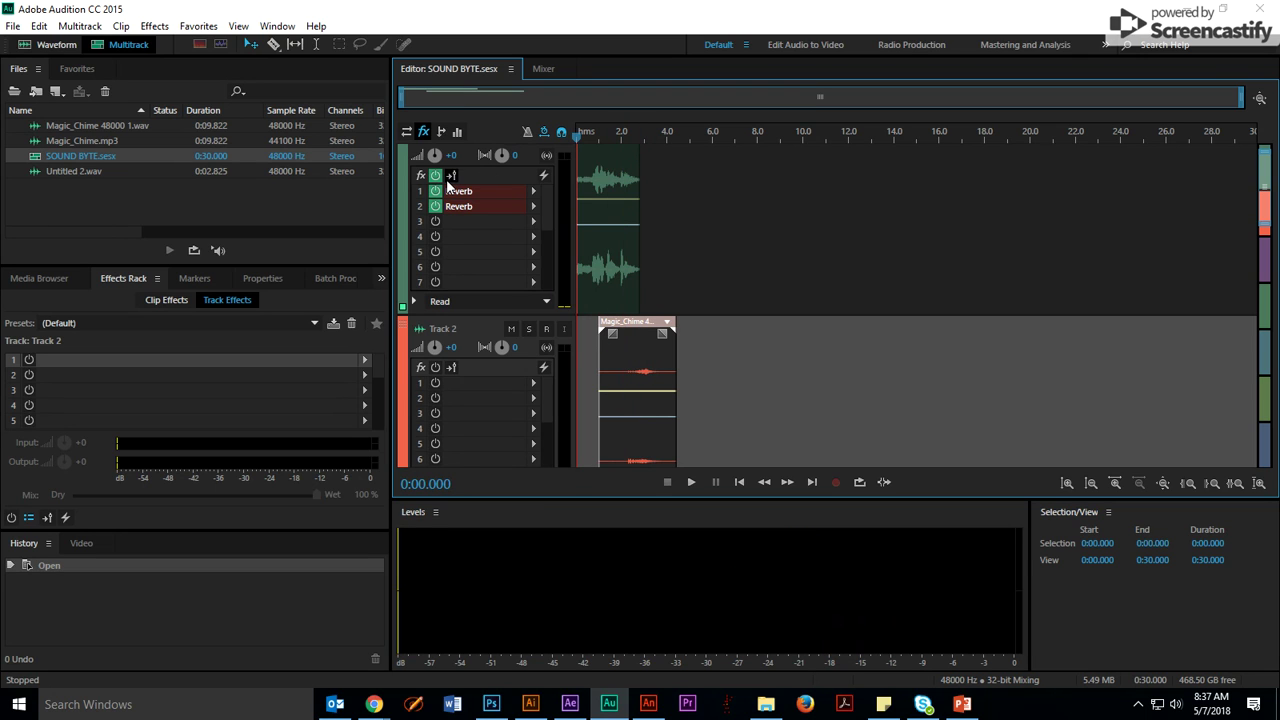
pyautogui.press('space')
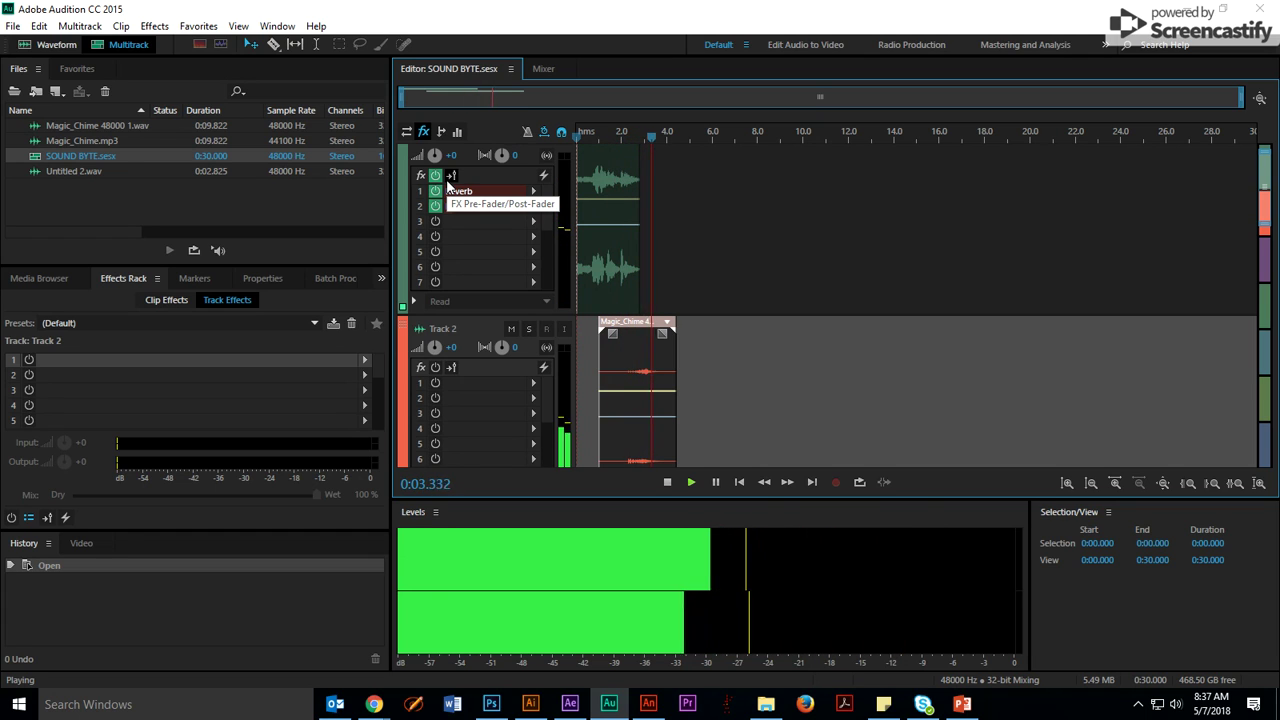
pyautogui.press('space')
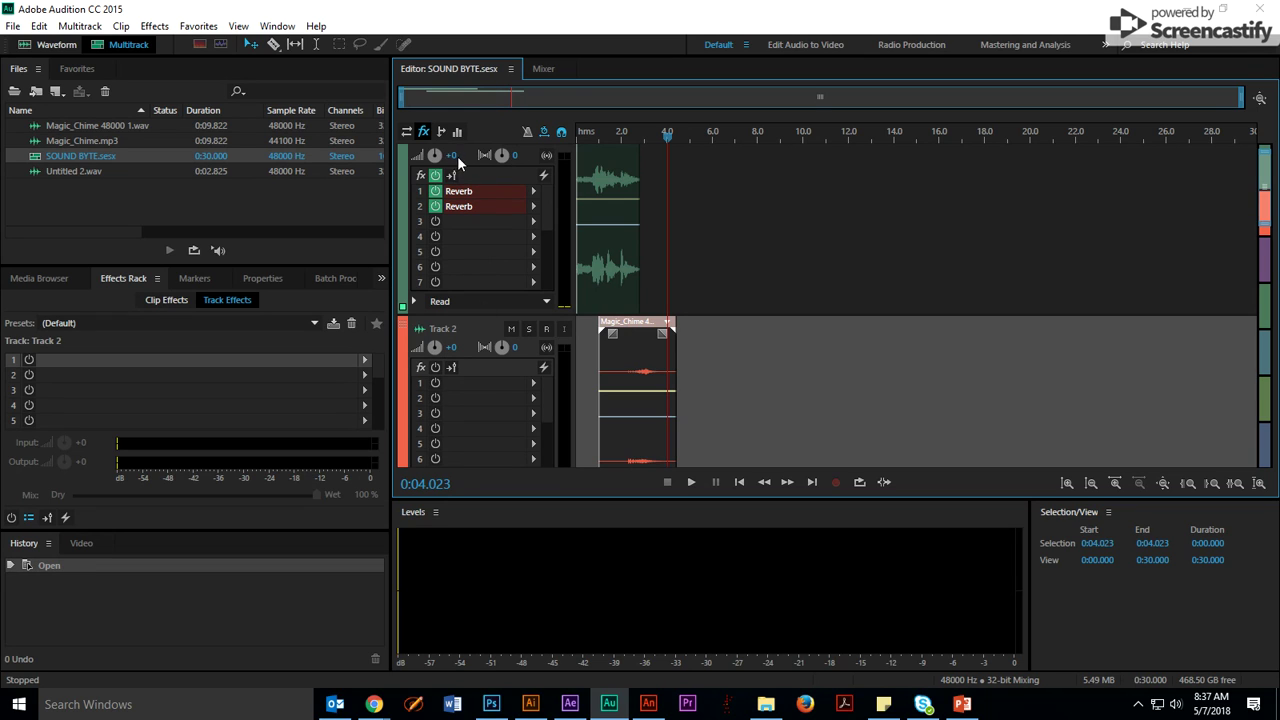
# - View the export settings for a multitrack mixdown of the entire session and close them without exporting
pyautogui.click(15, 25)
pyautogui.moveTo(243, 334)
pyautogui.moveTo(447, 413)
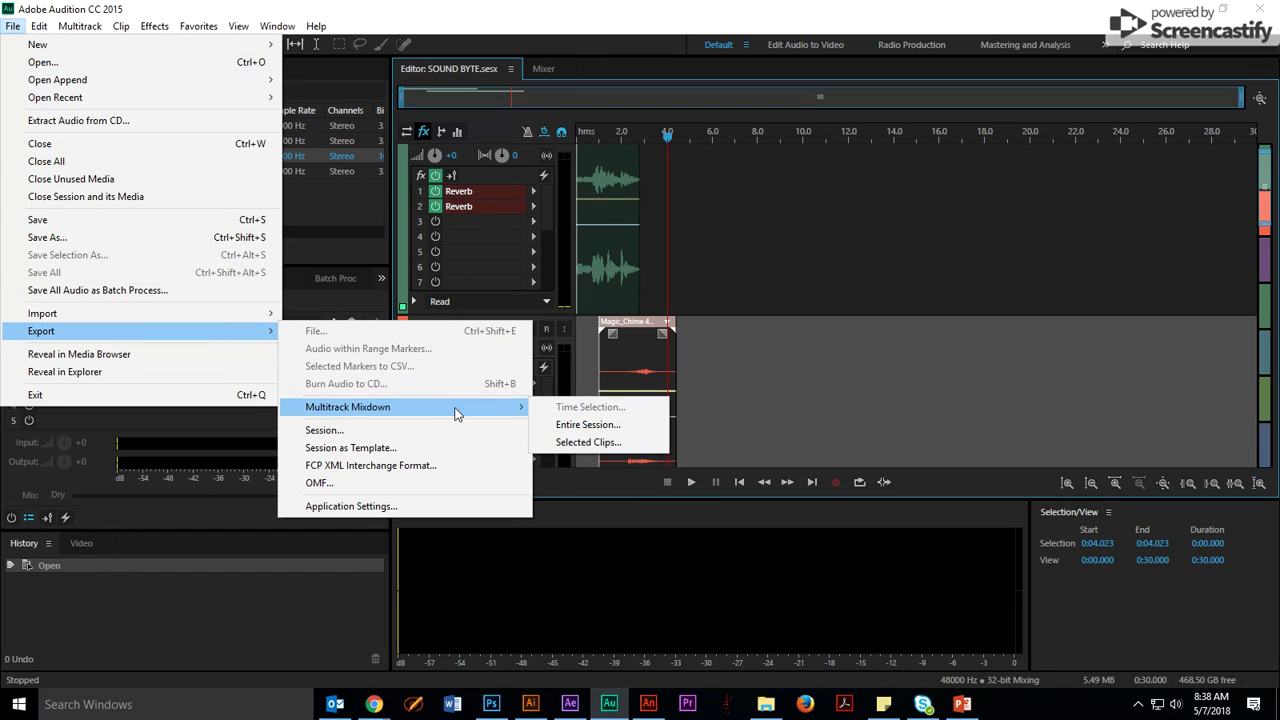
pyautogui.click(597, 426)
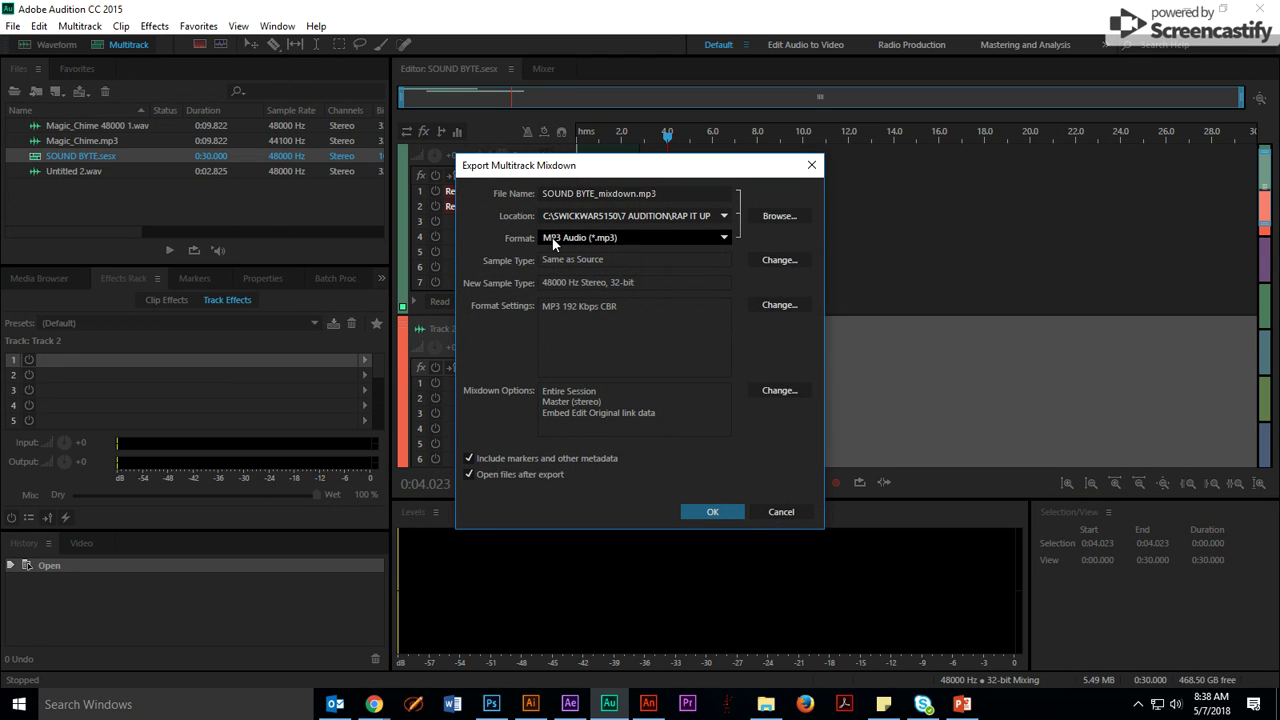
pyautogui.click(785, 513)
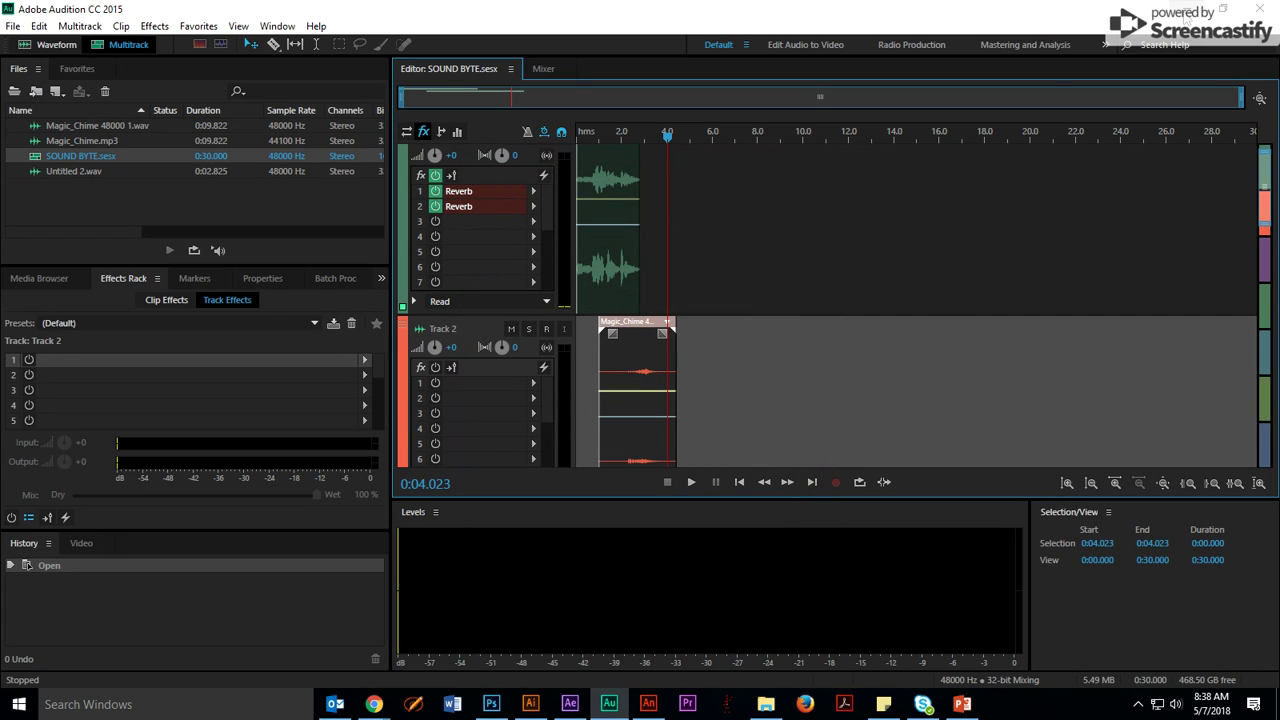
# - Minimize Audition, switch to Animate and view the new document settings without creating a document
pyautogui.click(1187, 10)
pyautogui.click(647, 706)
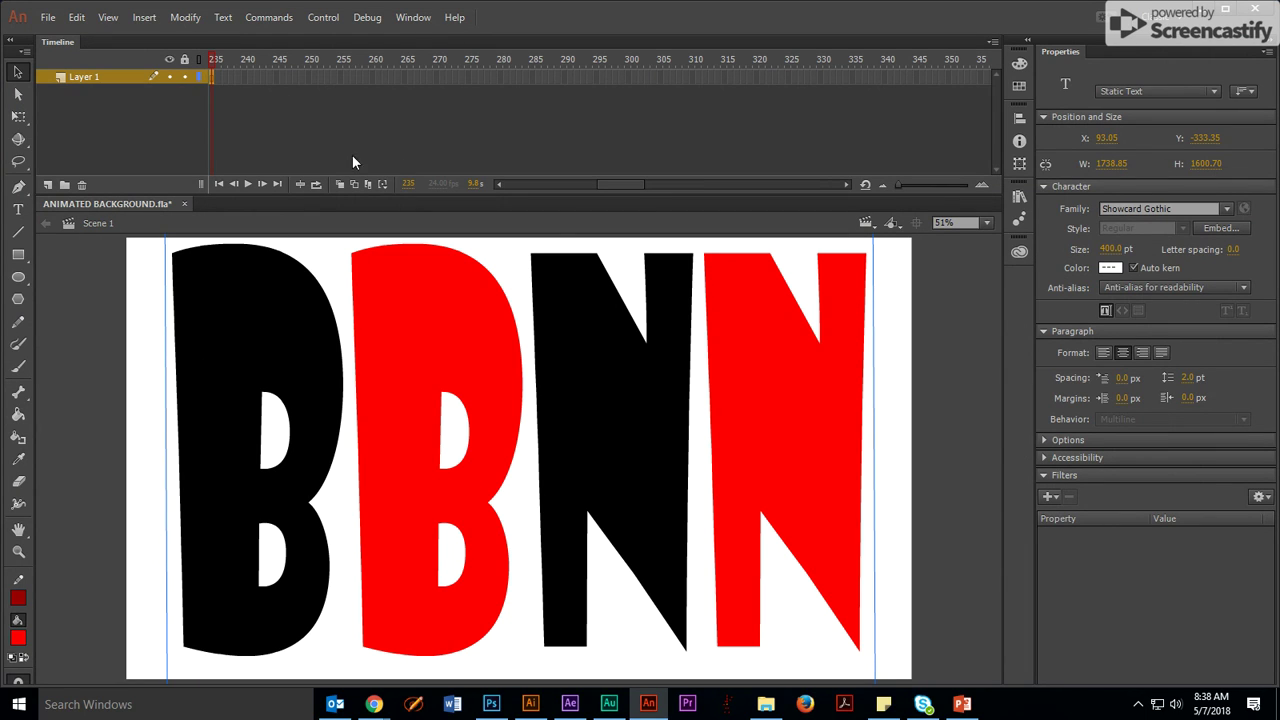
pyautogui.moveTo(618, 184); pyautogui.dragTo(512, 200)
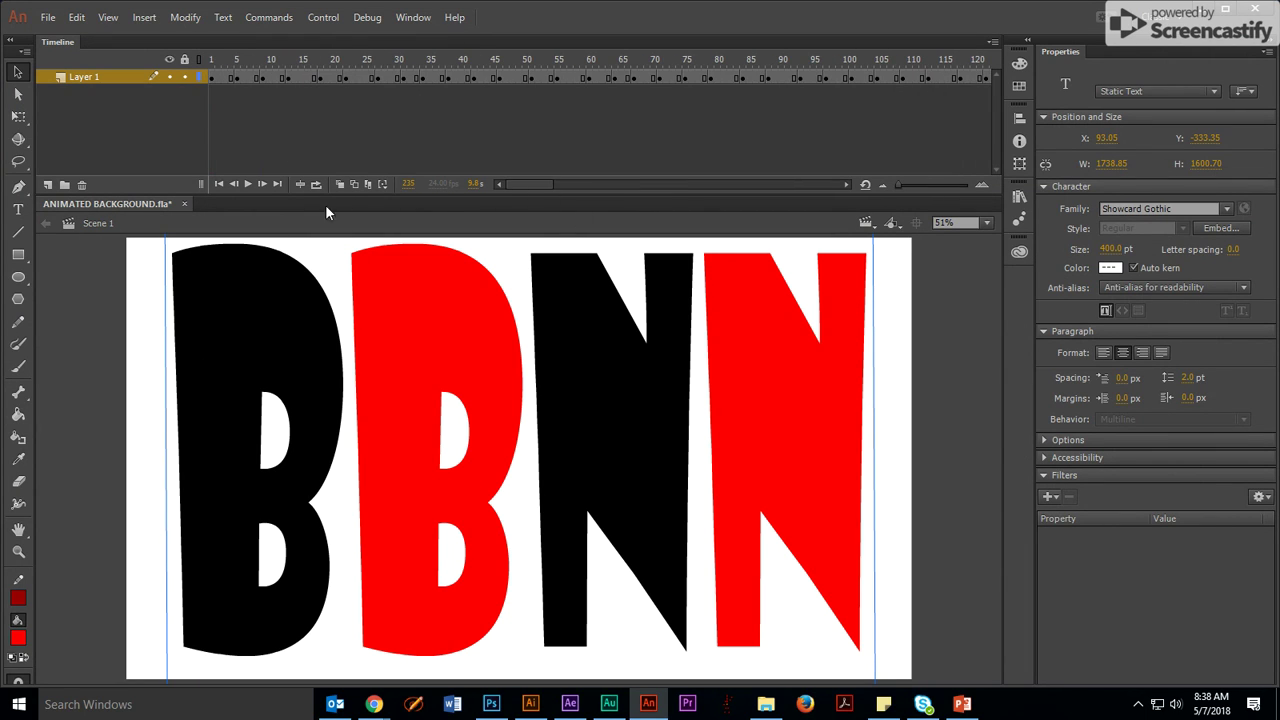
pyautogui.click(48, 17)
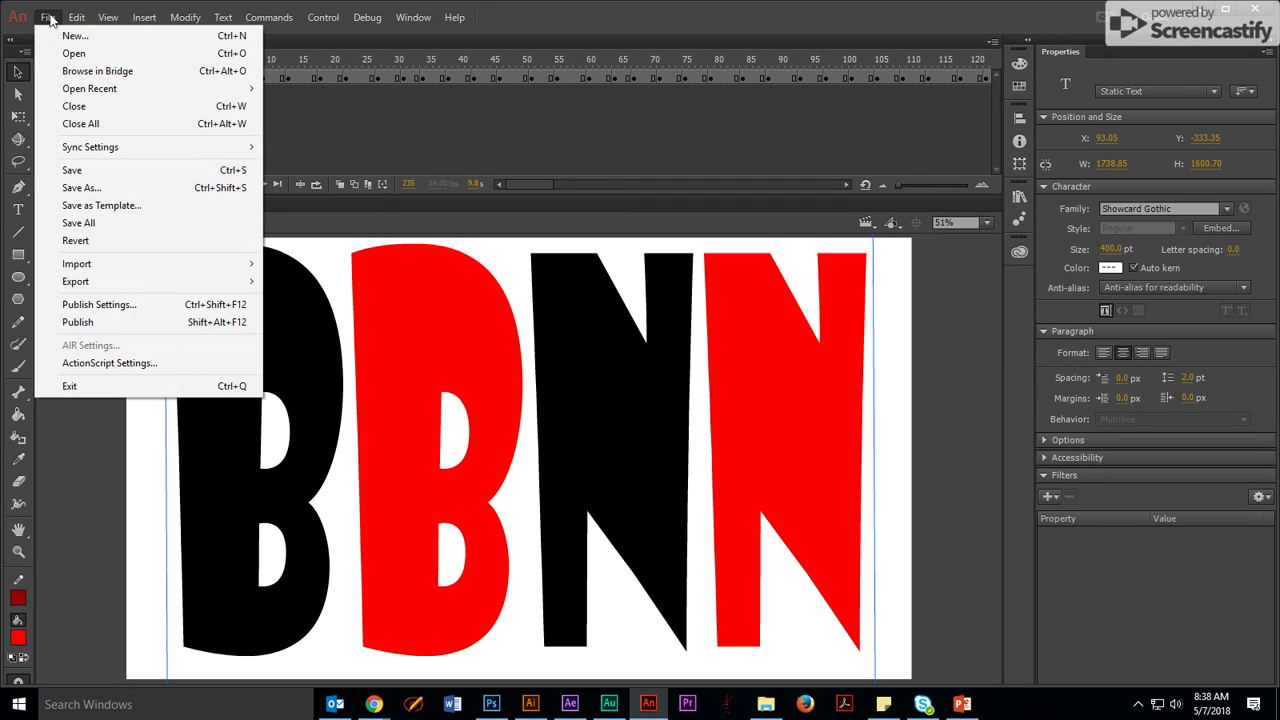
pyautogui.click(75, 35)
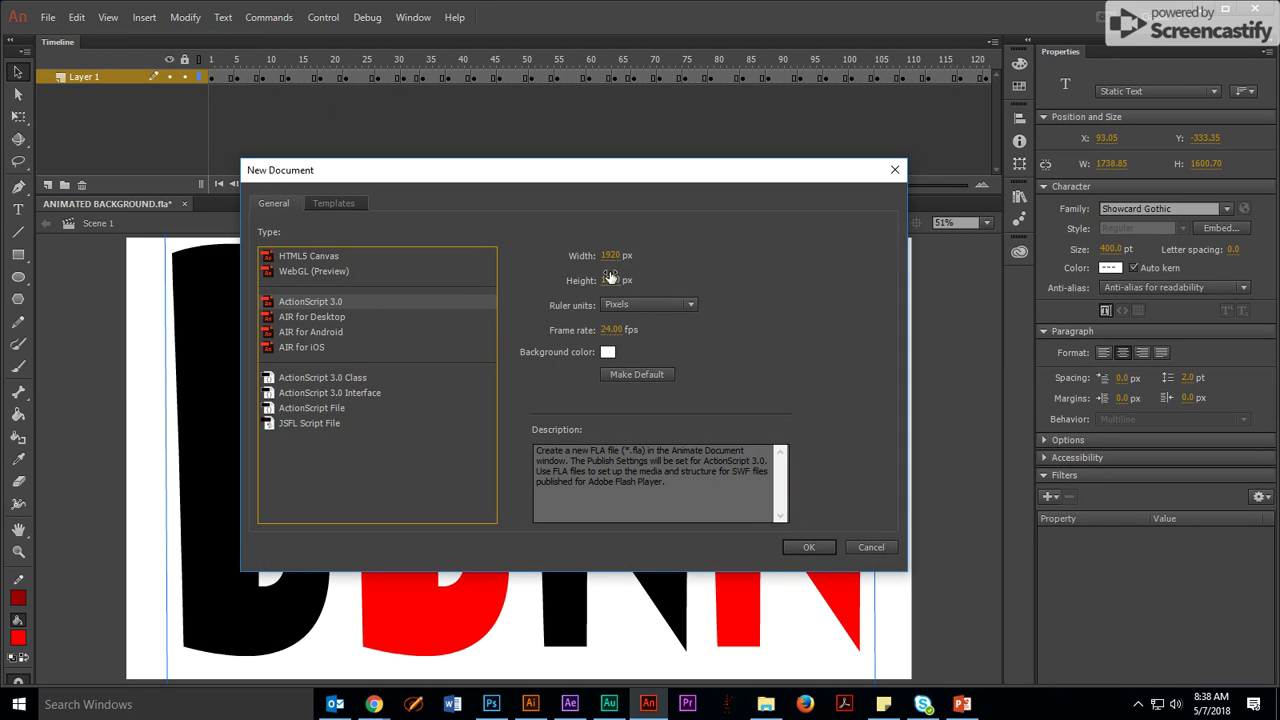
pyautogui.click(868, 547)
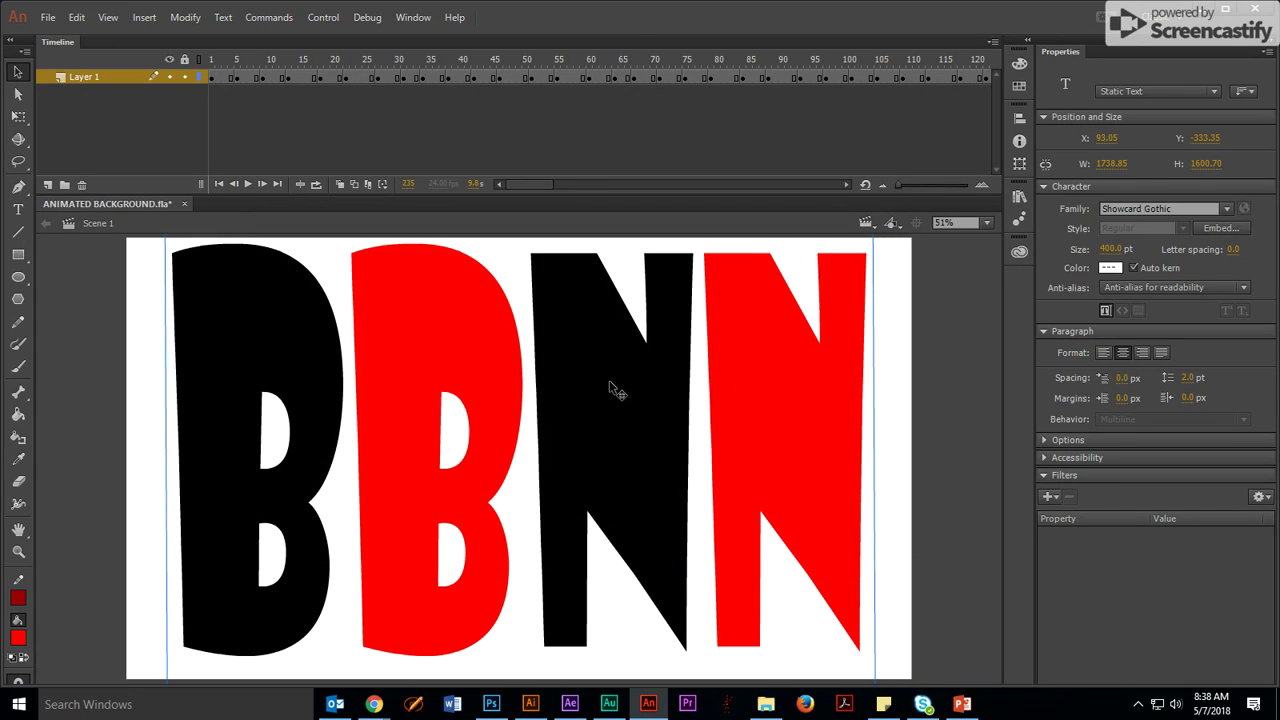
# - On frame 5 of Layer 1, select the BBNN letters one at a time to check their text colours
pyautogui.click(236, 78)
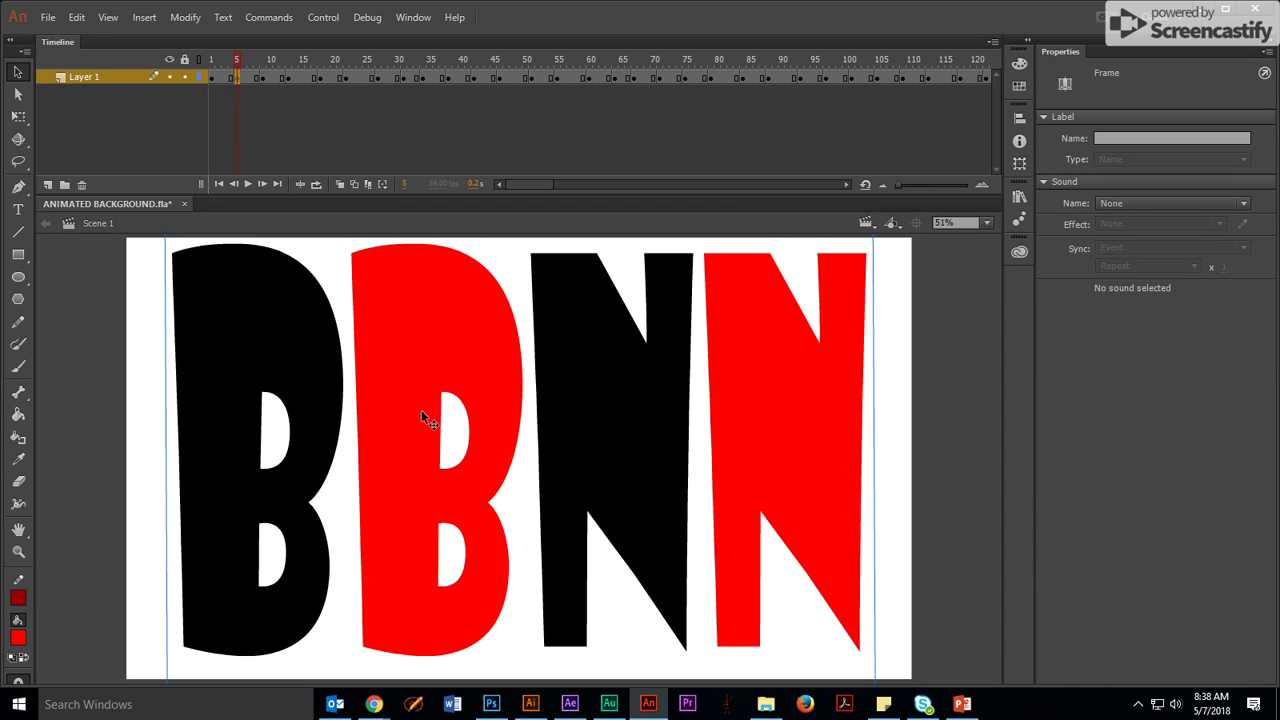
pyautogui.doubleClick(396, 426)
pyautogui.moveTo(380, 403); pyautogui.dragTo(452, 403)
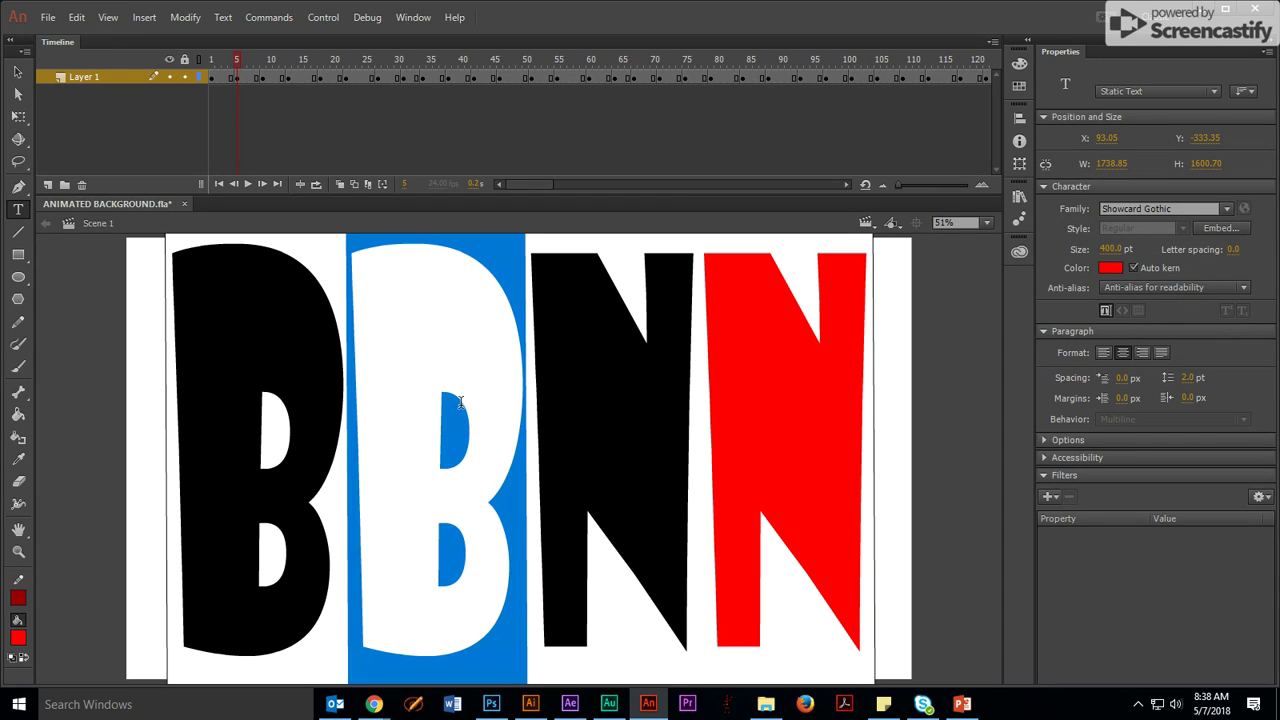
pyautogui.moveTo(727, 390); pyautogui.dragTo(823, 390)
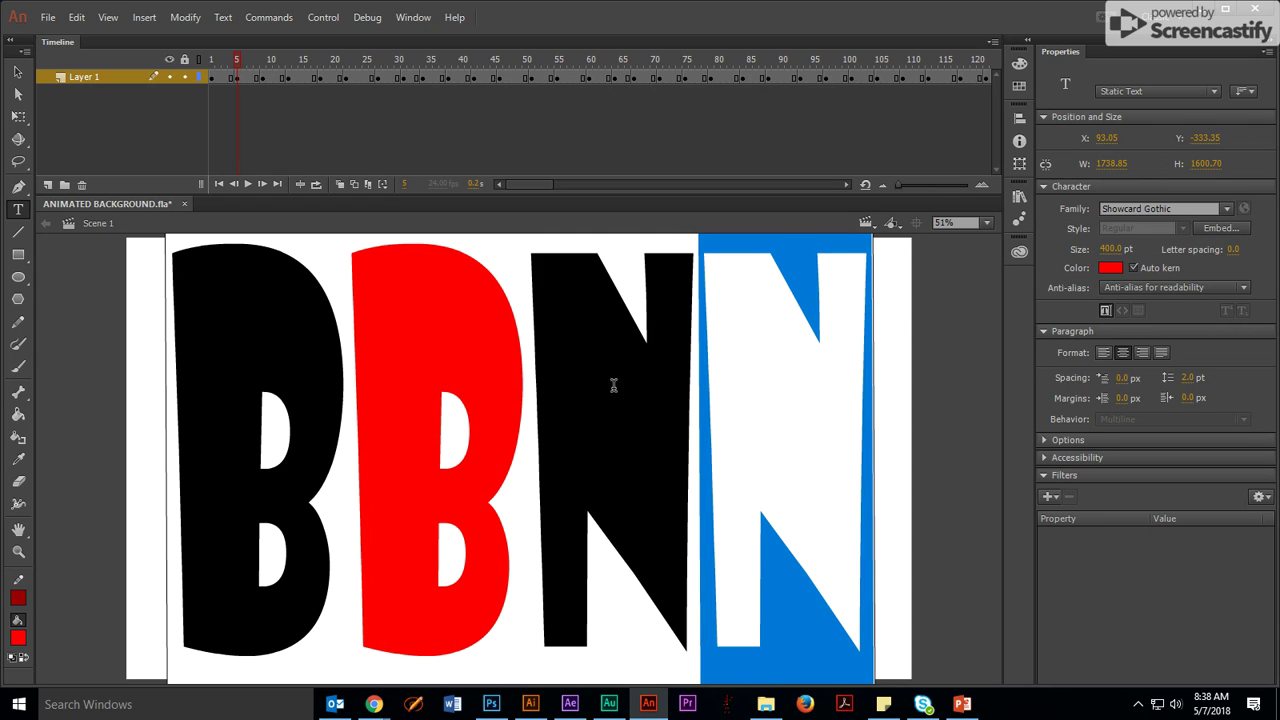
pyautogui.moveTo(556, 388); pyautogui.dragTo(627, 395)
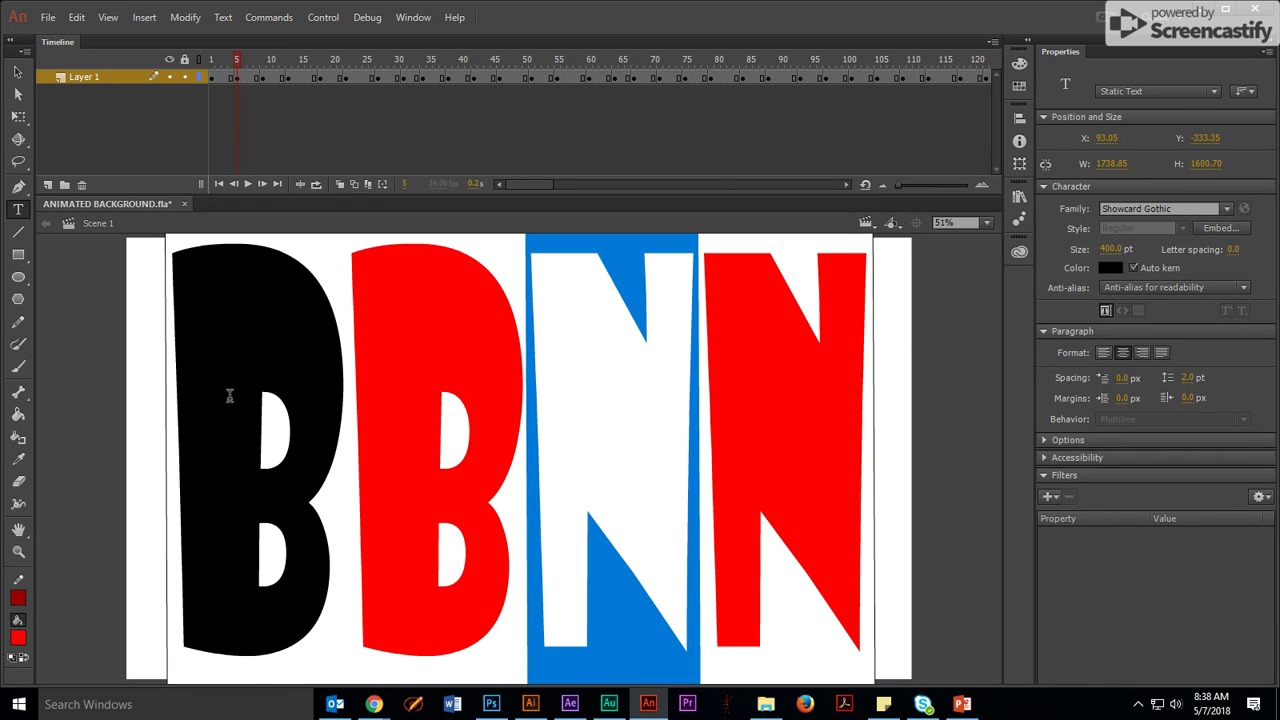
pyautogui.moveTo(216, 394); pyautogui.dragTo(266, 400)
# - Scrub through the first frames of the animation and go to its last frame, 235
pyautogui.click(216, 64)
pyautogui.moveTo(216, 64); pyautogui.dragTo(251, 78)
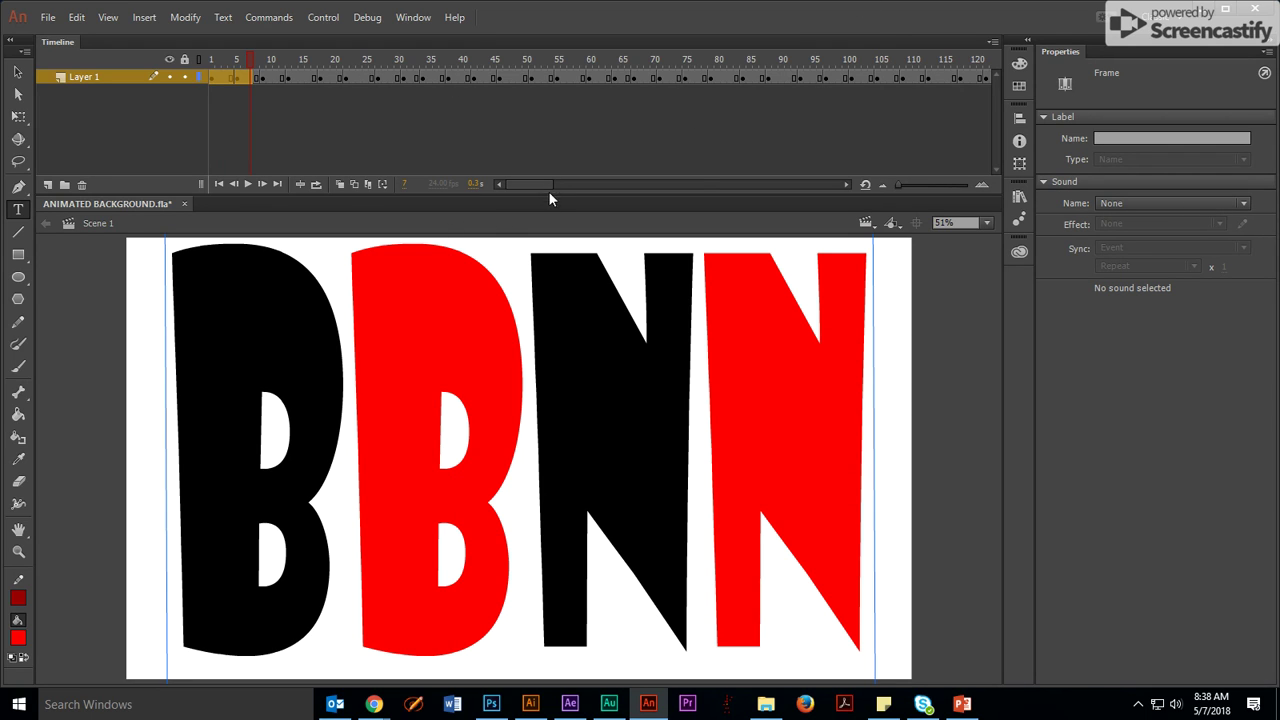
pyautogui.moveTo(536, 184); pyautogui.dragTo(600, 192)
pyautogui.click(674, 78)
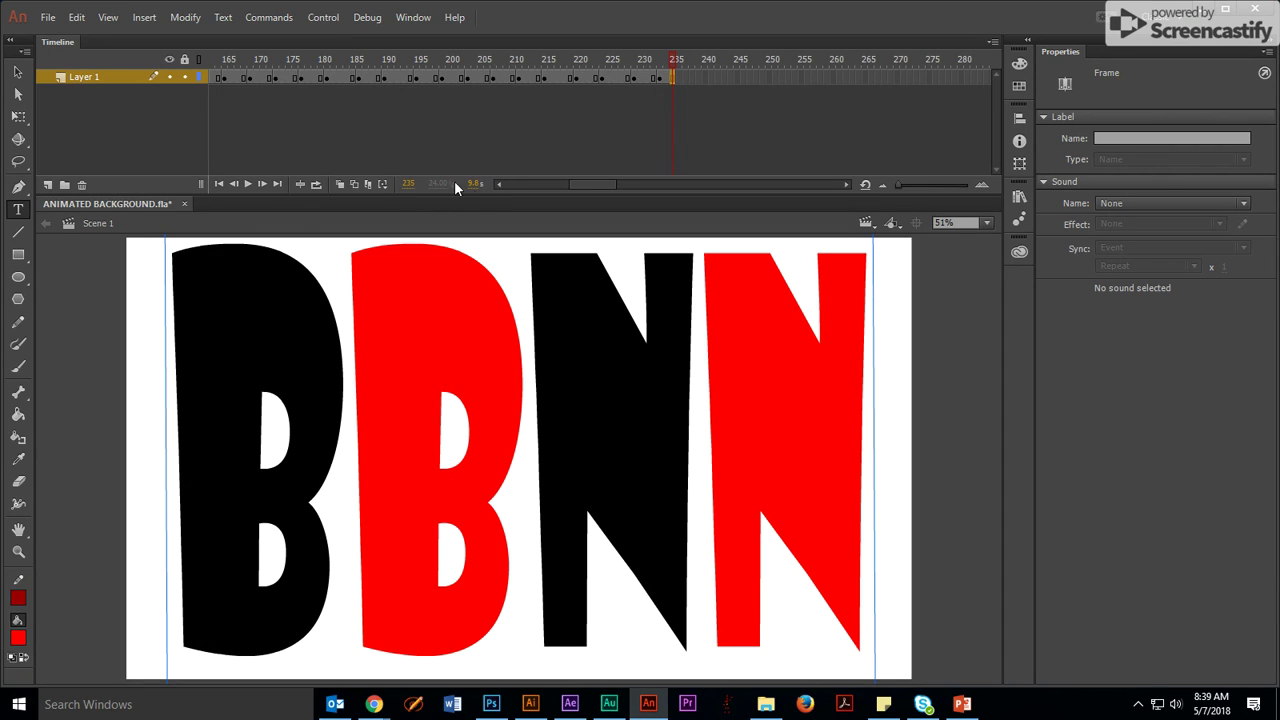
# - Export the movie as an animated GIF named ANIMATED BACKGROUND to the 6 PREMIERE\FINAL PROJECT folder at 1920 x 1080 pixels, 72 dpi, repeating forever
pyautogui.click(48, 17)
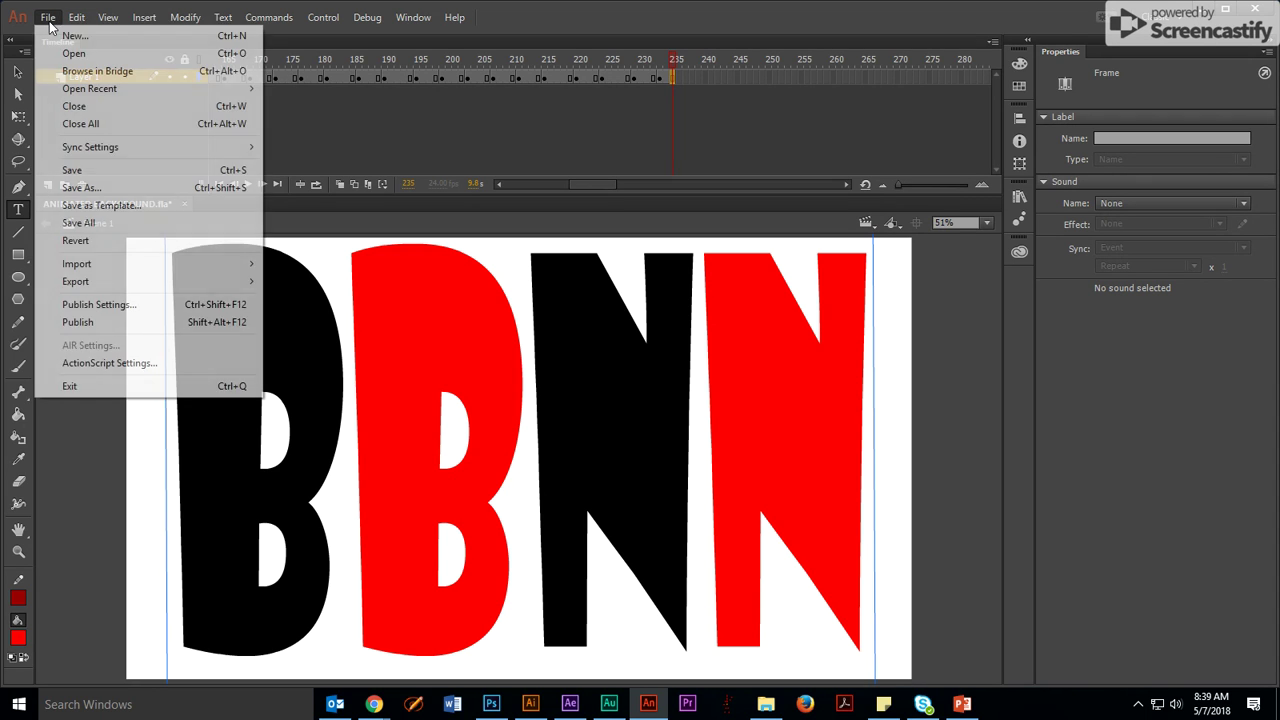
pyautogui.moveTo(177, 279)
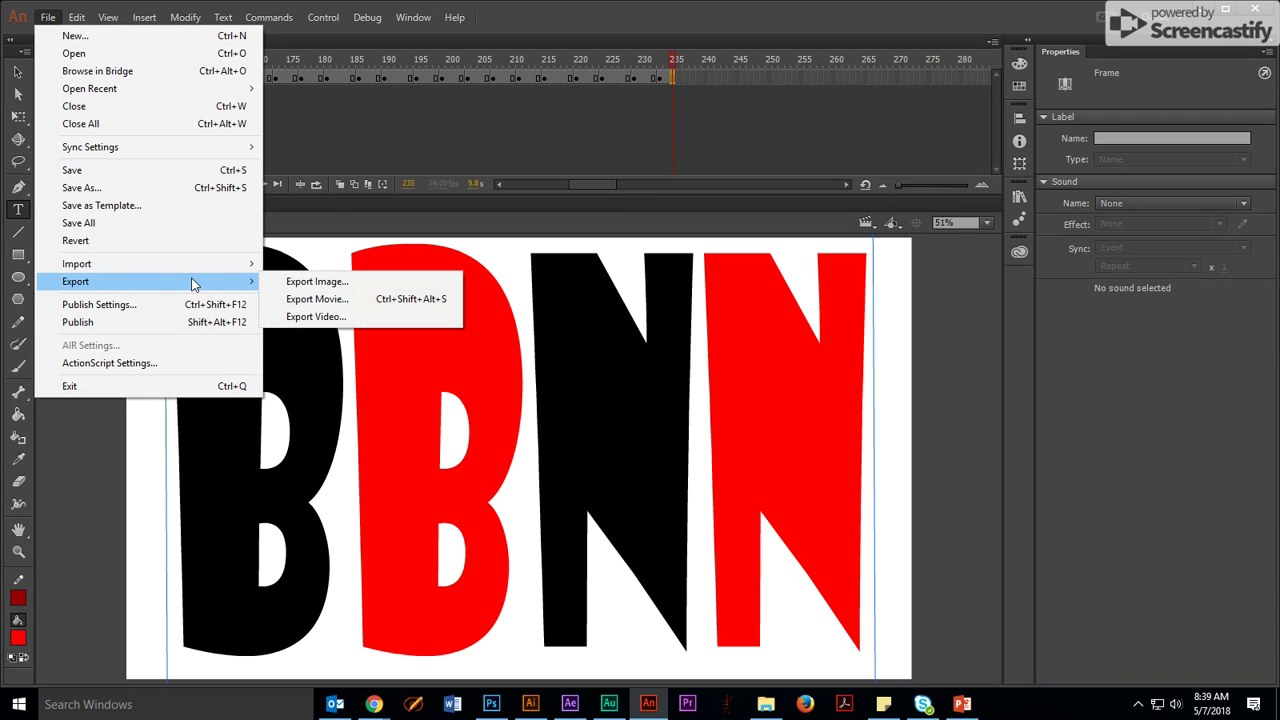
pyautogui.click(318, 299)
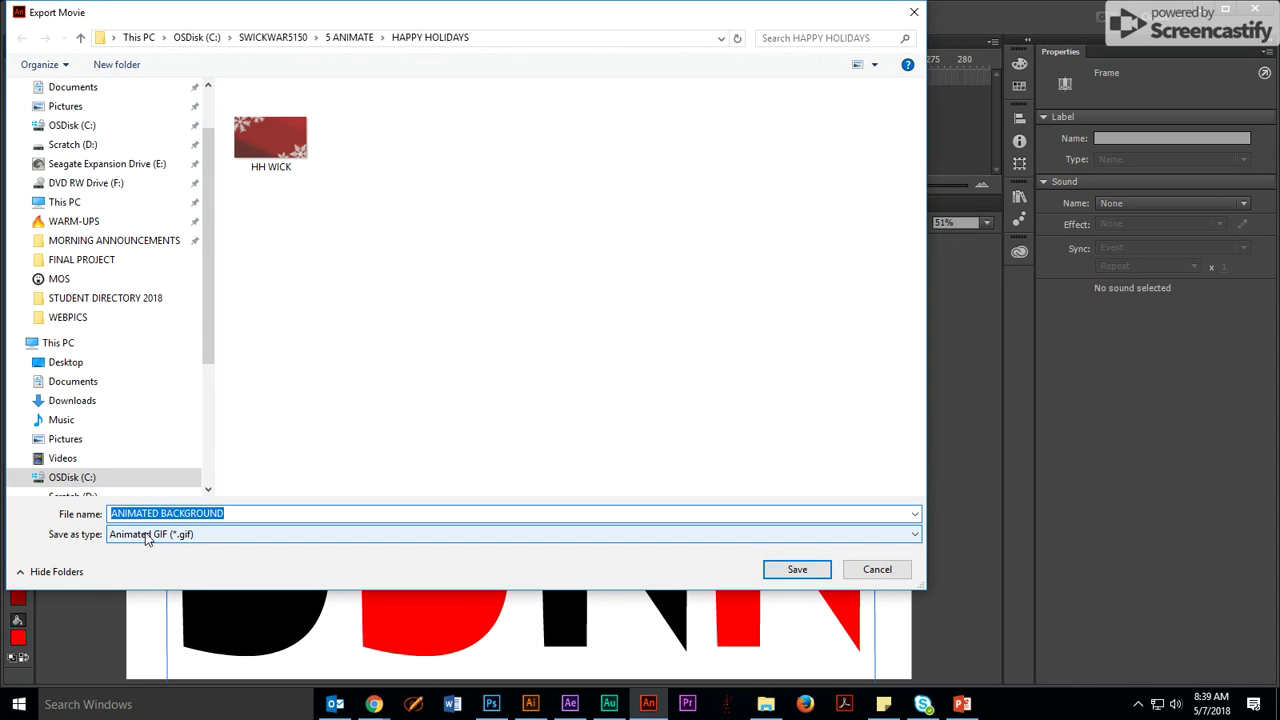
pyautogui.click(295, 38)
pyautogui.doubleClick(268, 195)
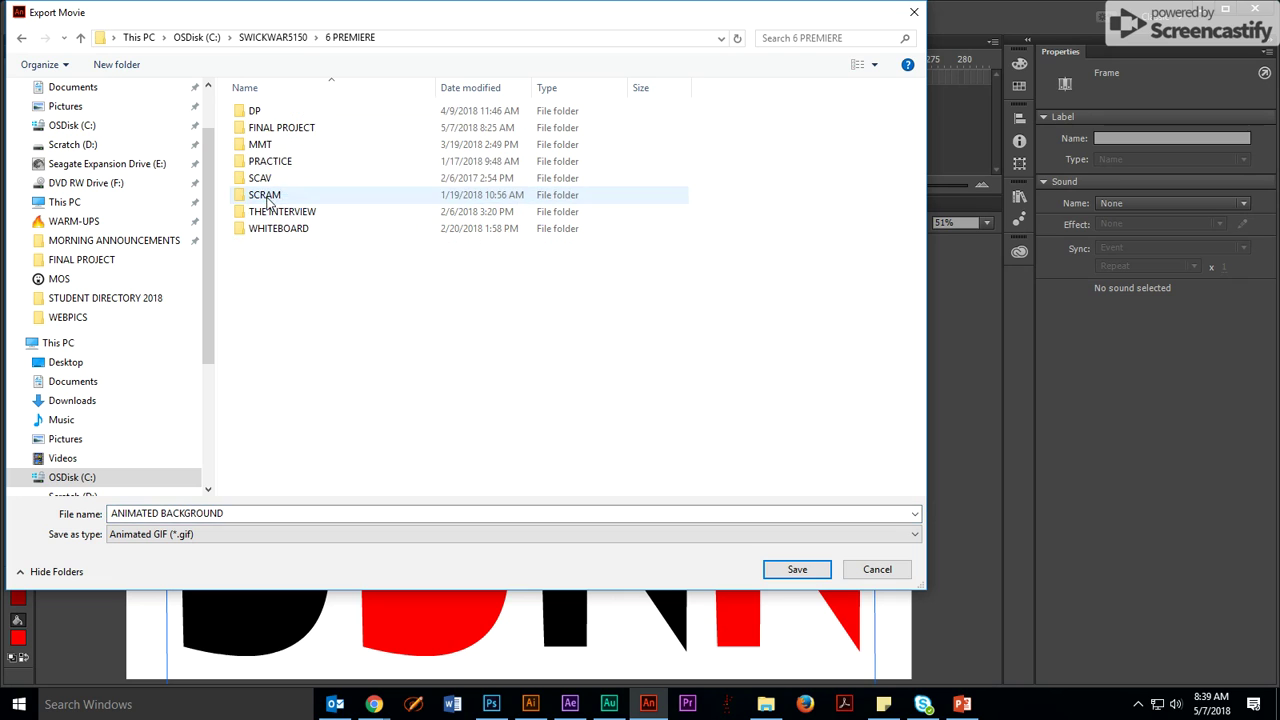
pyautogui.doubleClick(280, 128)
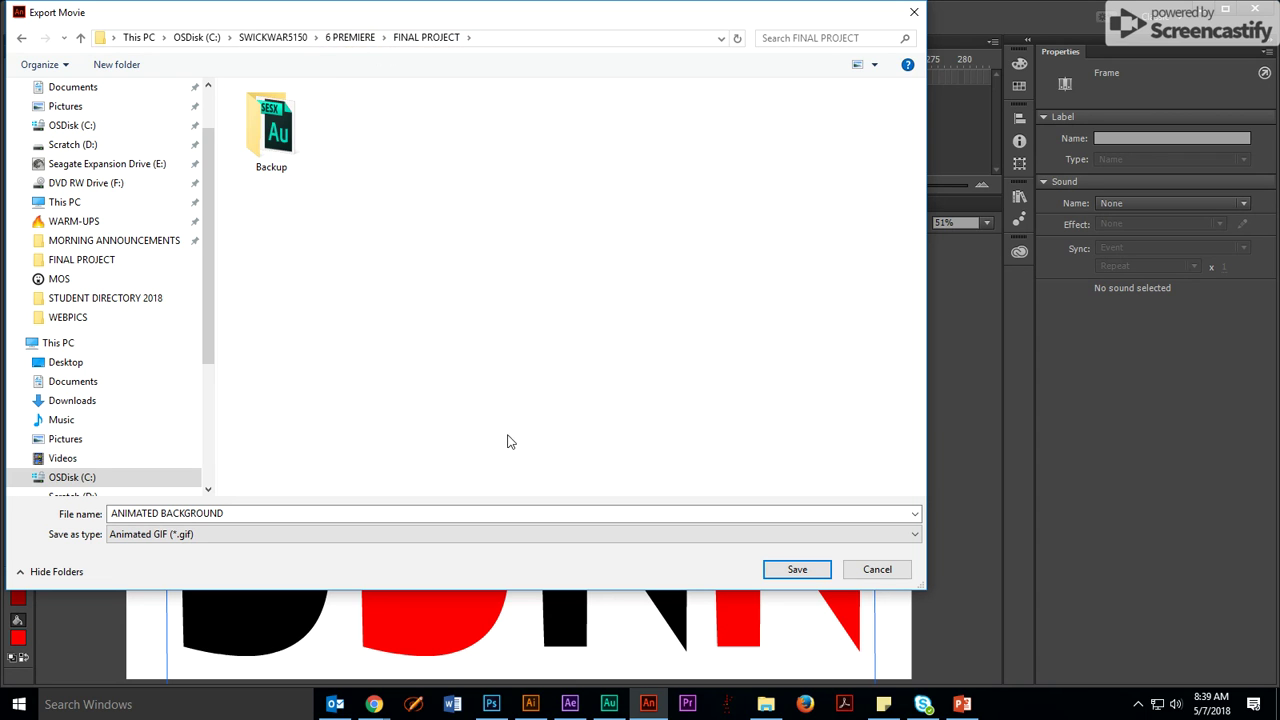
pyautogui.click(797, 569)
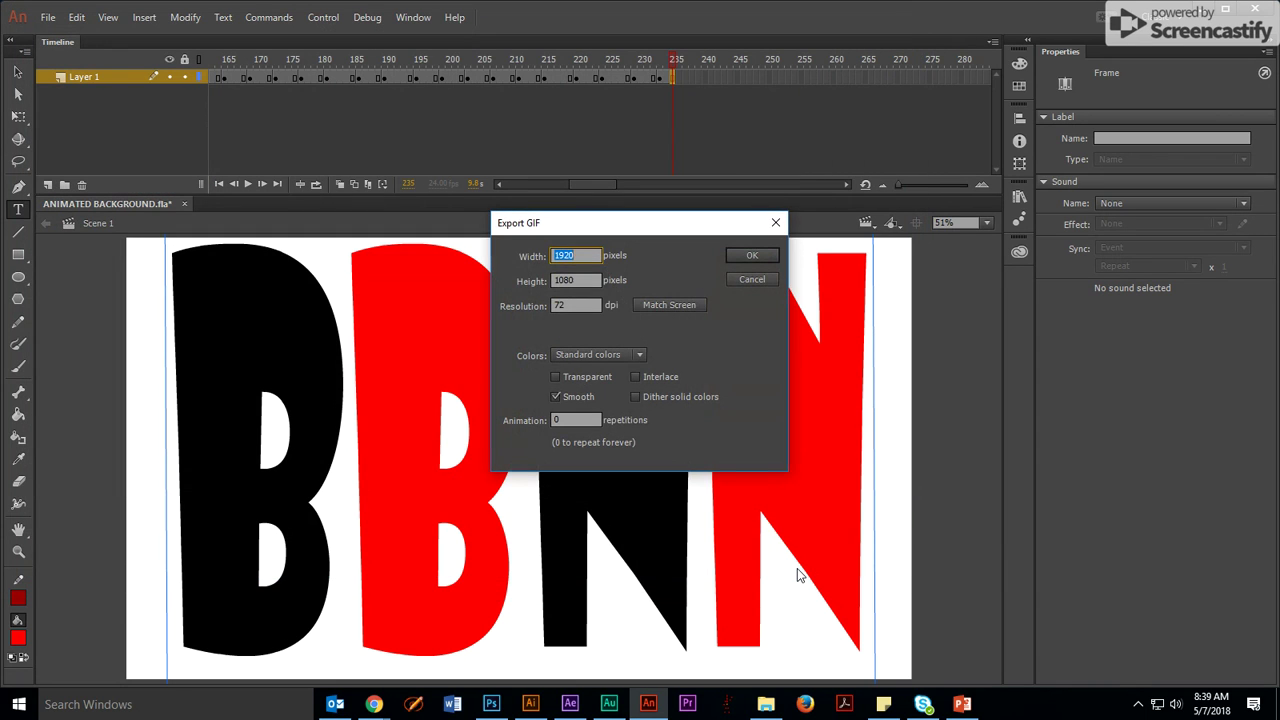
pyautogui.click(752, 257)
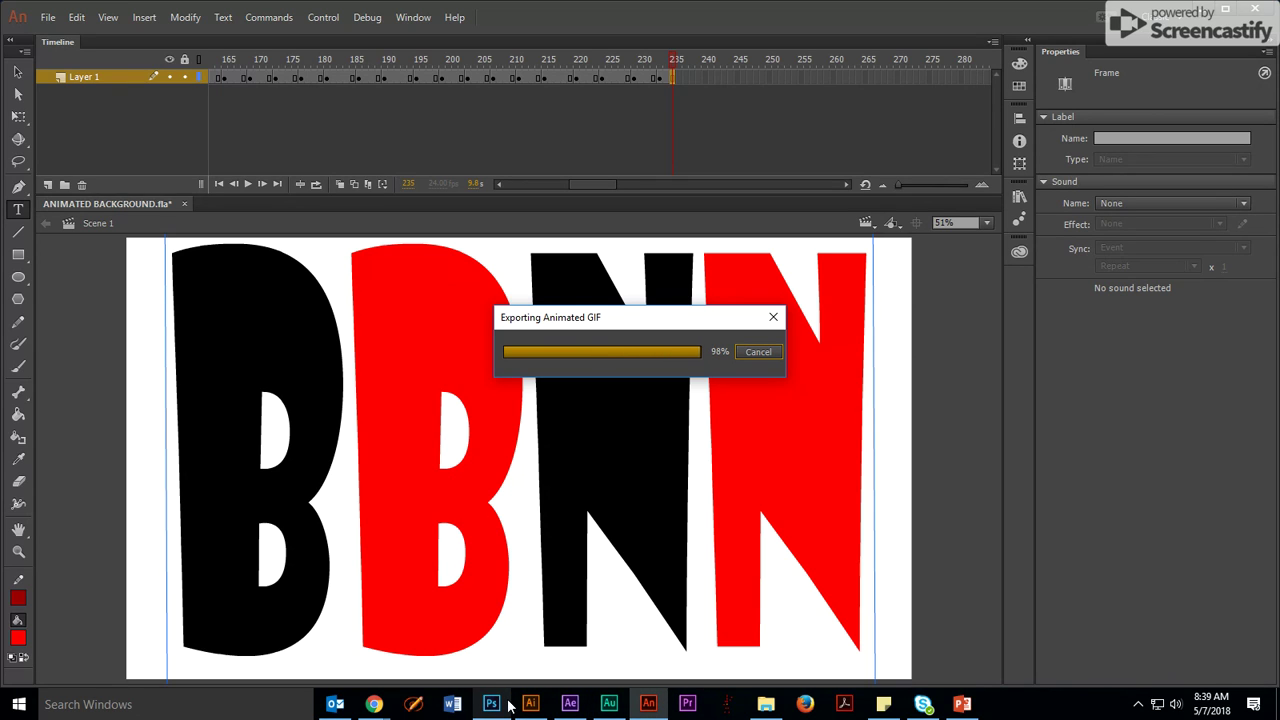
# - Minimize the Animate window to return to the desktop
pyautogui.moveTo(548, 707)
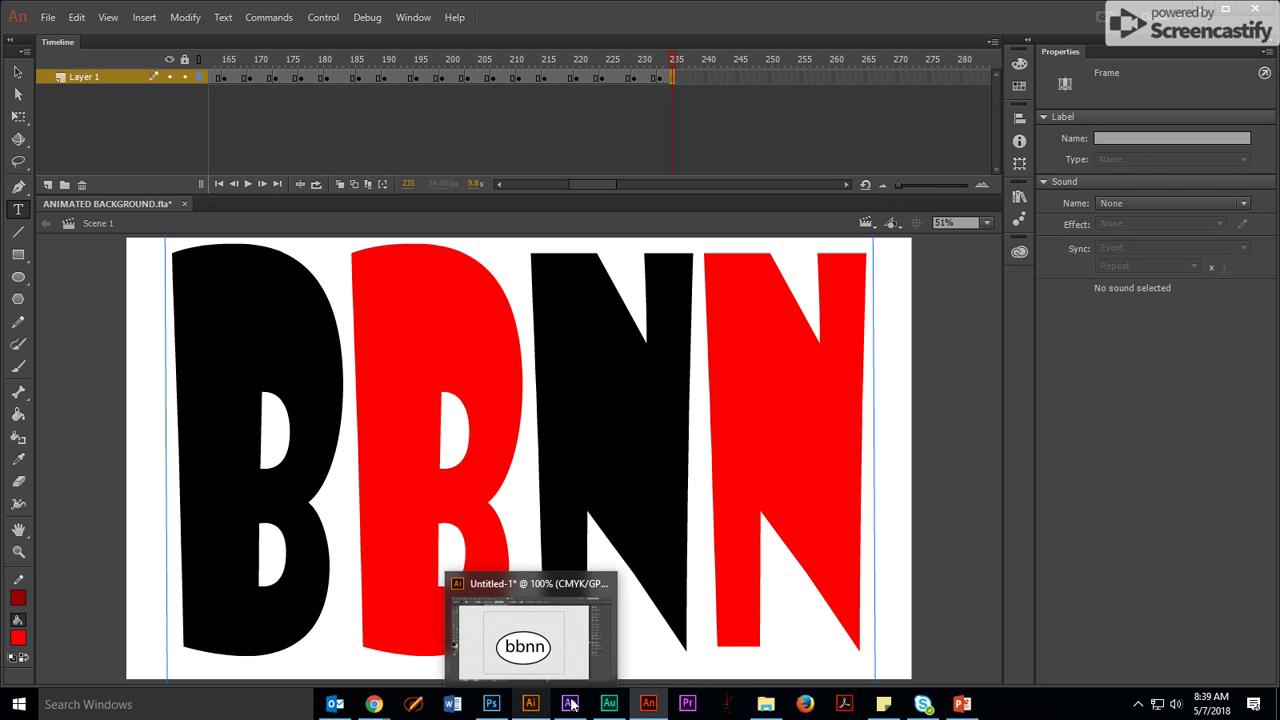
pyautogui.moveTo(503, 713)
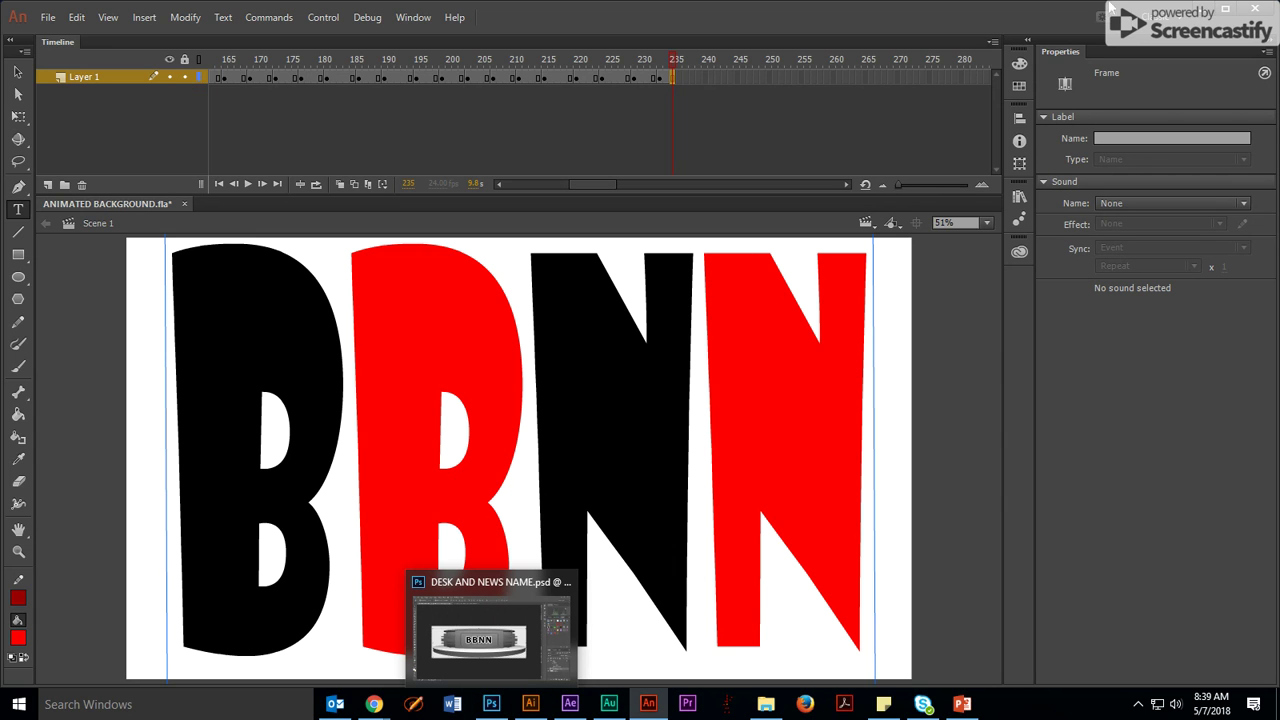
pyautogui.click(1200, 8)
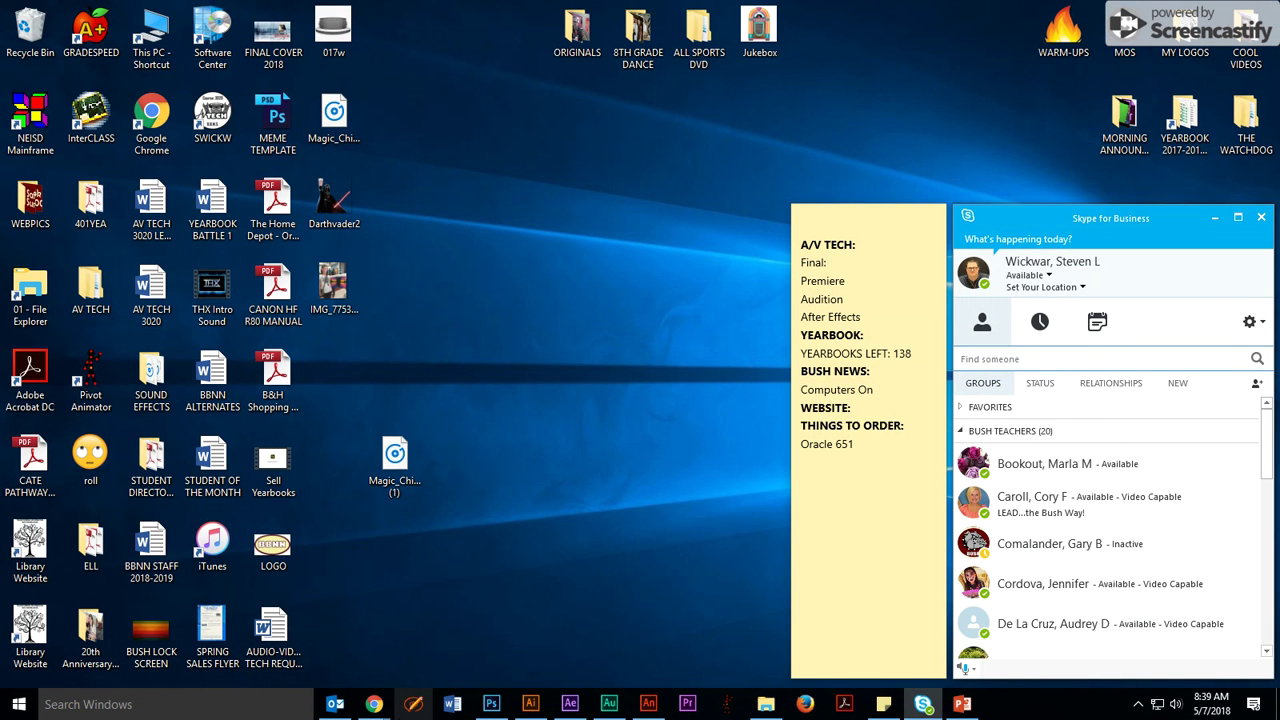
pyautogui.moveTo(392, 703)
pyautogui.click(421, 630)
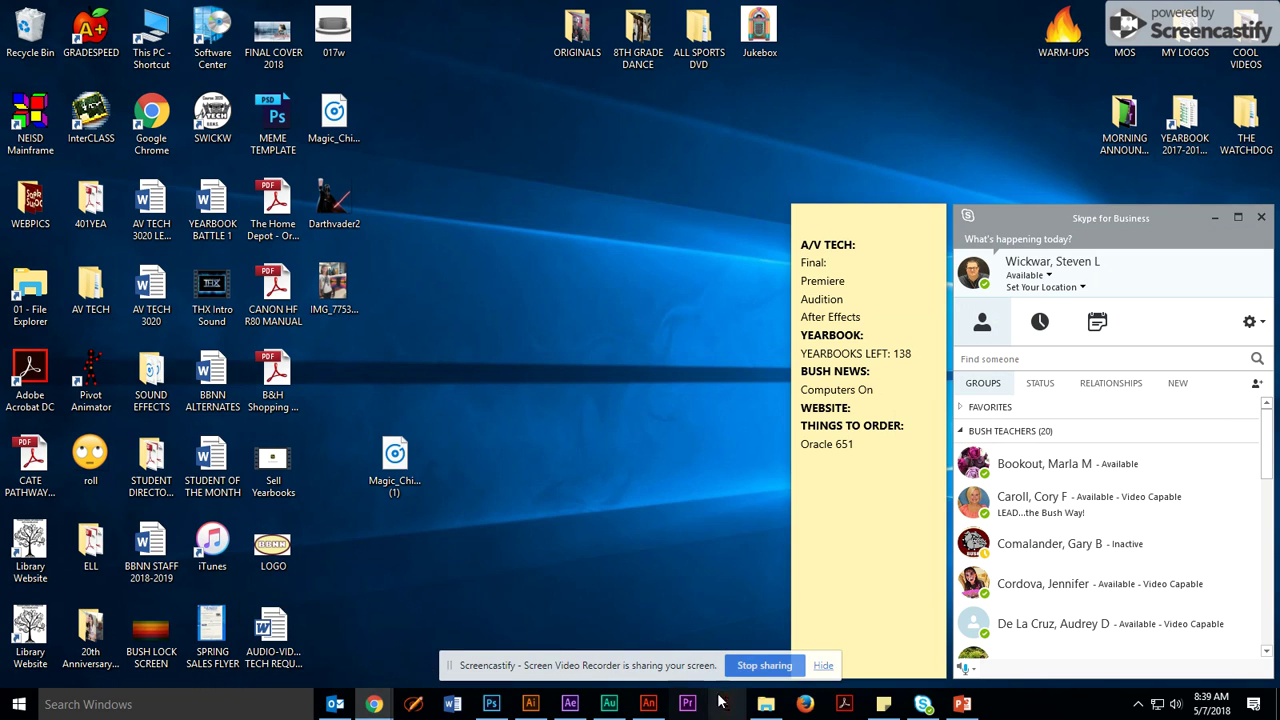